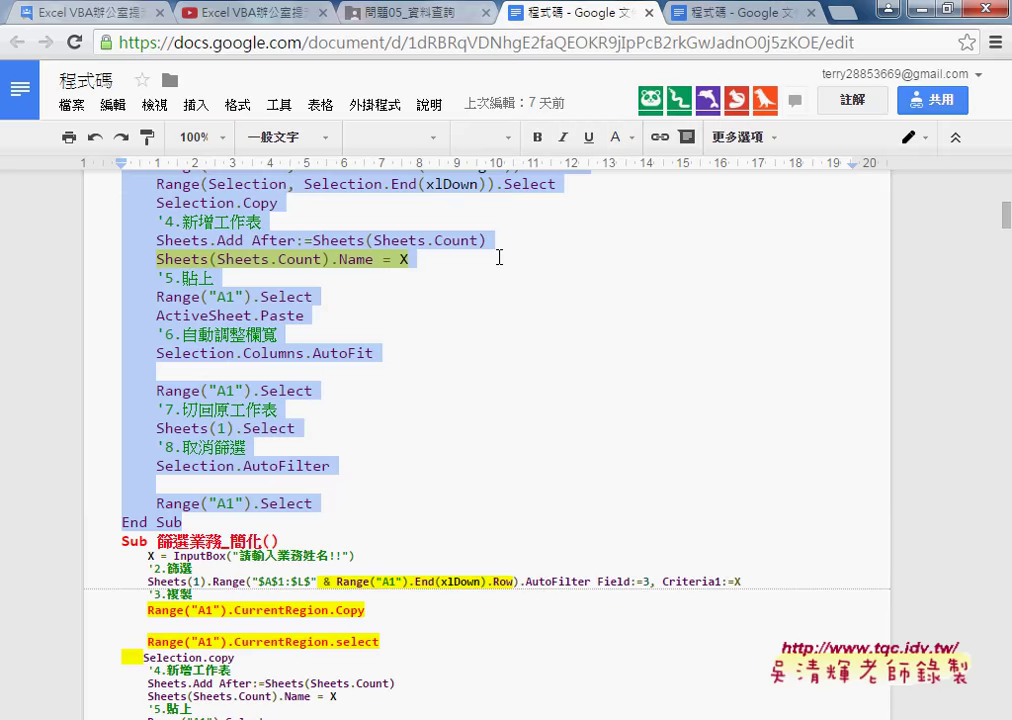
# Step: Highlight the InputBox line in the 批次篩選業務 code
pyautogui.scroll(3, 497, 262)
pyautogui.scroll(1, 497, 262)
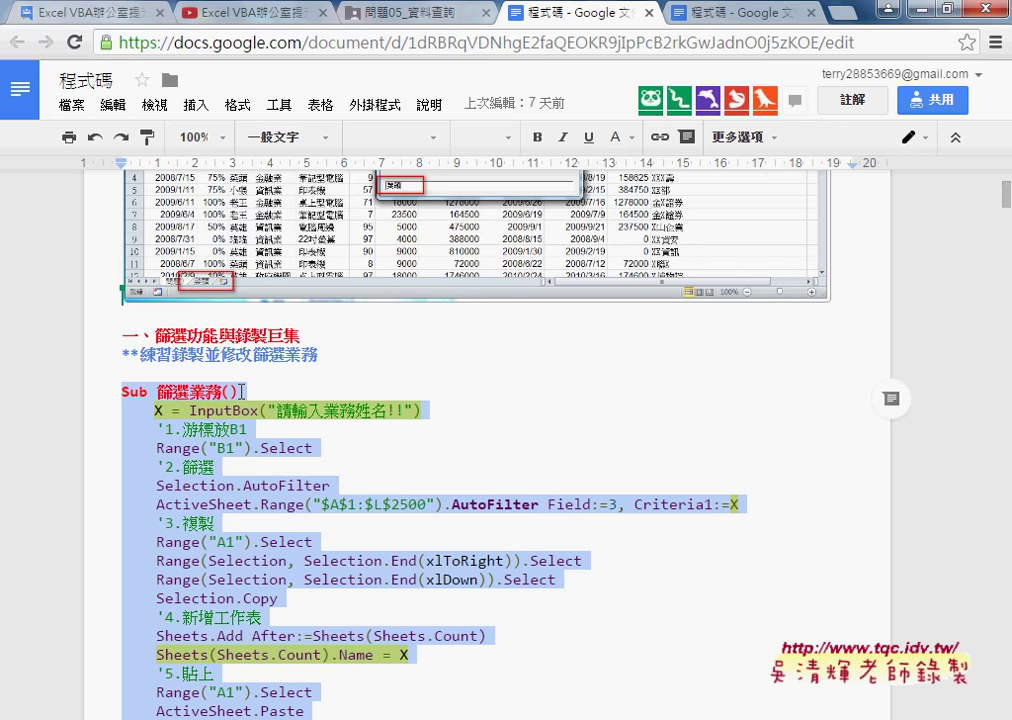
pyautogui.click(226, 504)
pyautogui.scroll(-2, 200, 420)
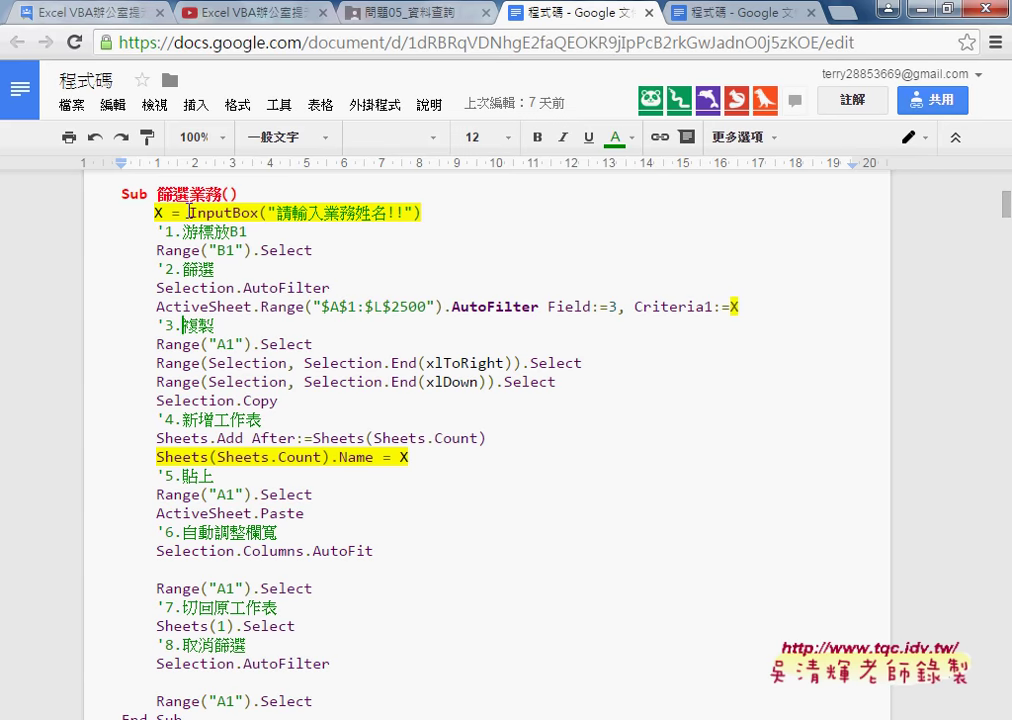
pyautogui.moveTo(189, 213); pyautogui.dragTo(261, 210)
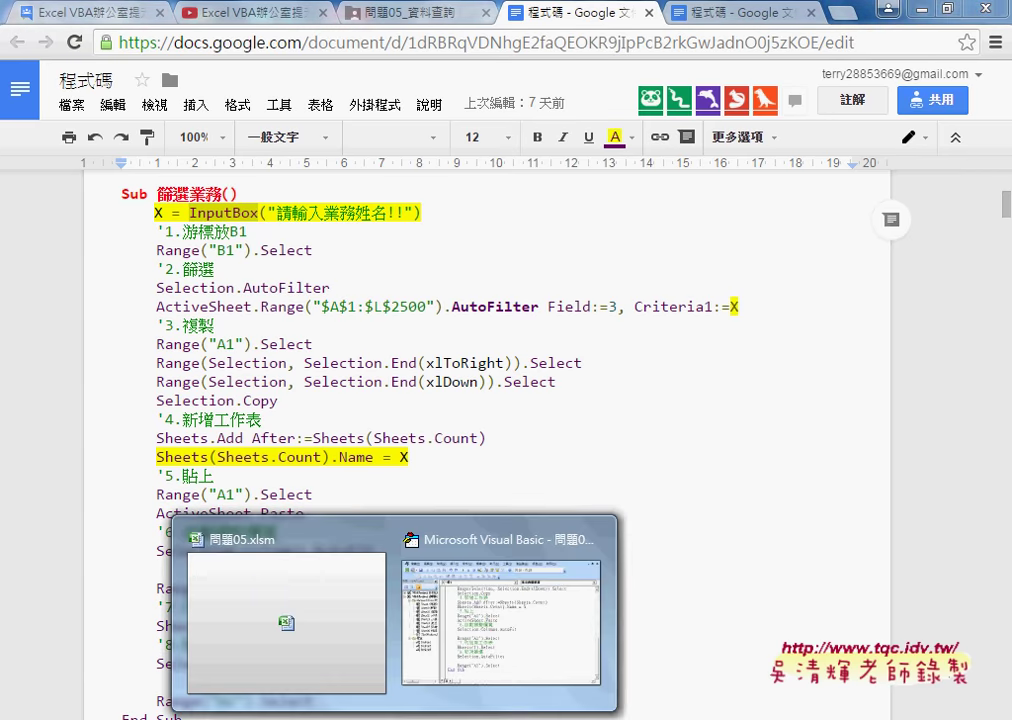
# Step: In the 問題05.xlsm workbook, select the salesperson names in A2:A7 on the 清單 sheet
pyautogui.click(336, 626)
pyautogui.click(142, 690)
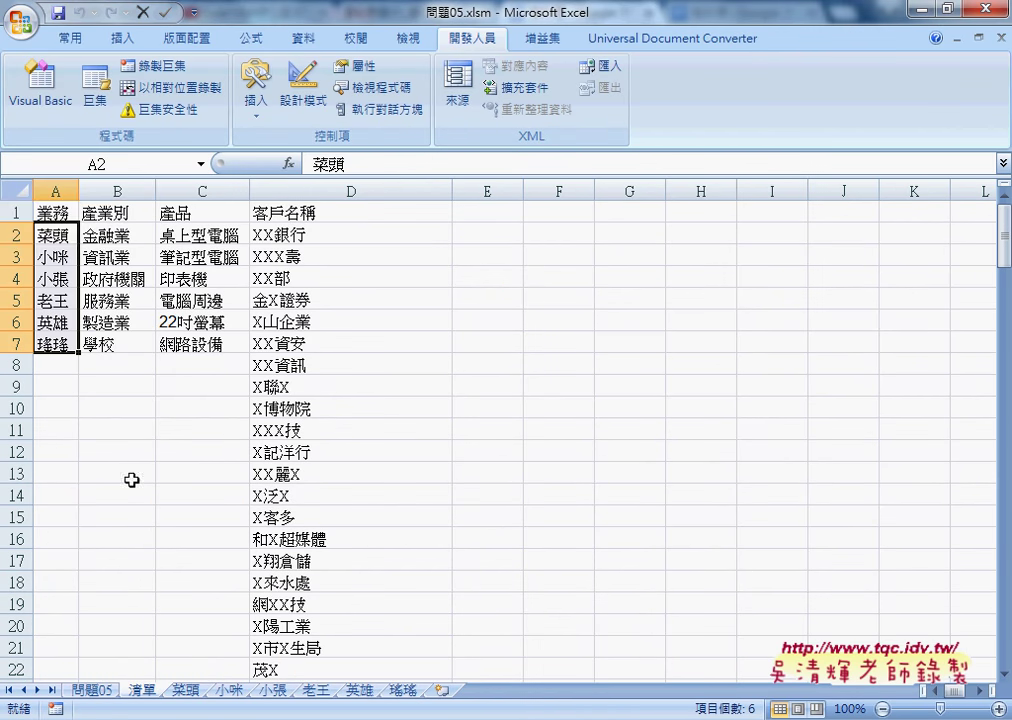
pyautogui.moveTo(50, 236); pyautogui.dragTo(60, 342)
# Step: Back in the VBA editor, delete 批次 from the procedure name, undo it, and enlarge the window
pyautogui.moveTo(398, 715)
pyautogui.click(502, 600)
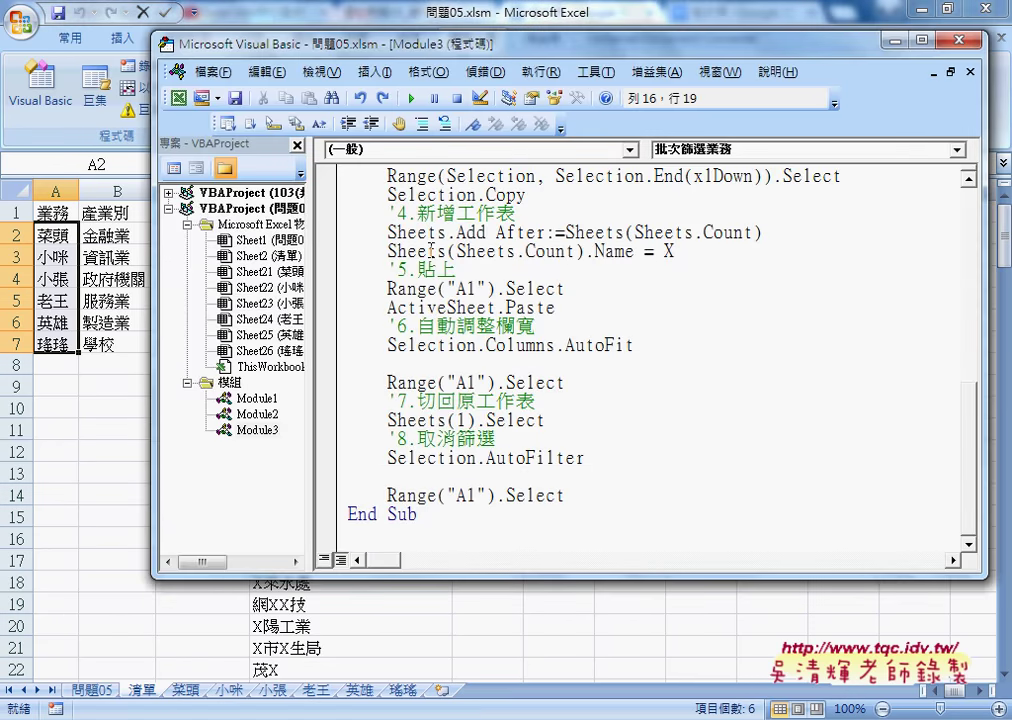
pyautogui.scroll(1, 459, 250)
pyautogui.scroll(-1, 459, 250)
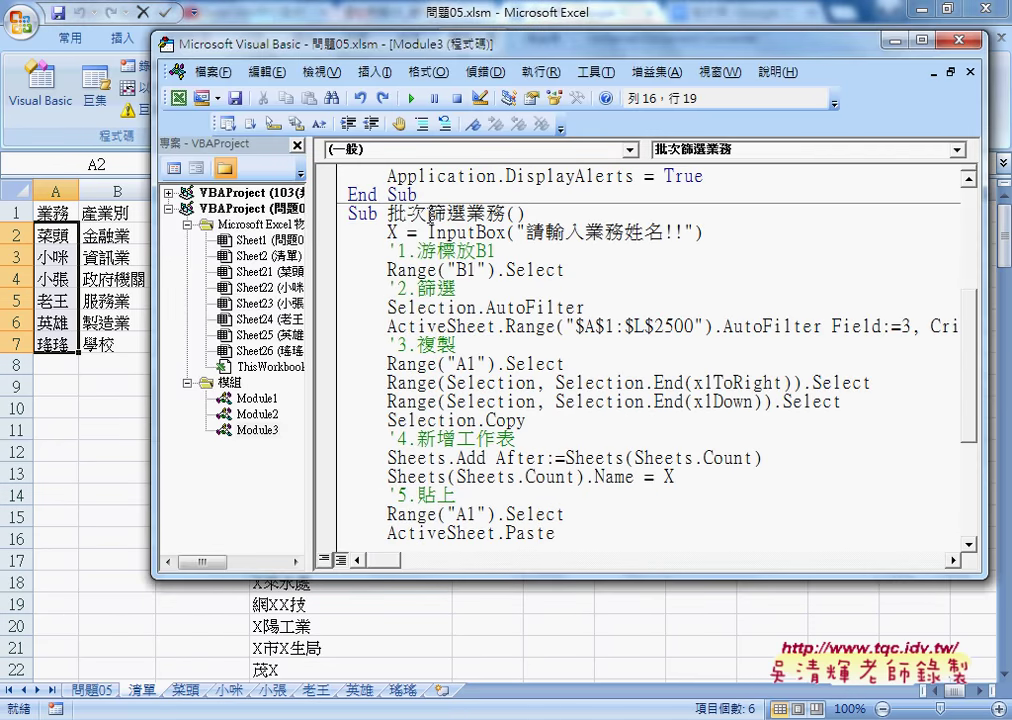
pyautogui.moveTo(427, 213); pyautogui.dragTo(486, 213)
pyautogui.moveTo(388, 213); pyautogui.dragTo(427, 213)
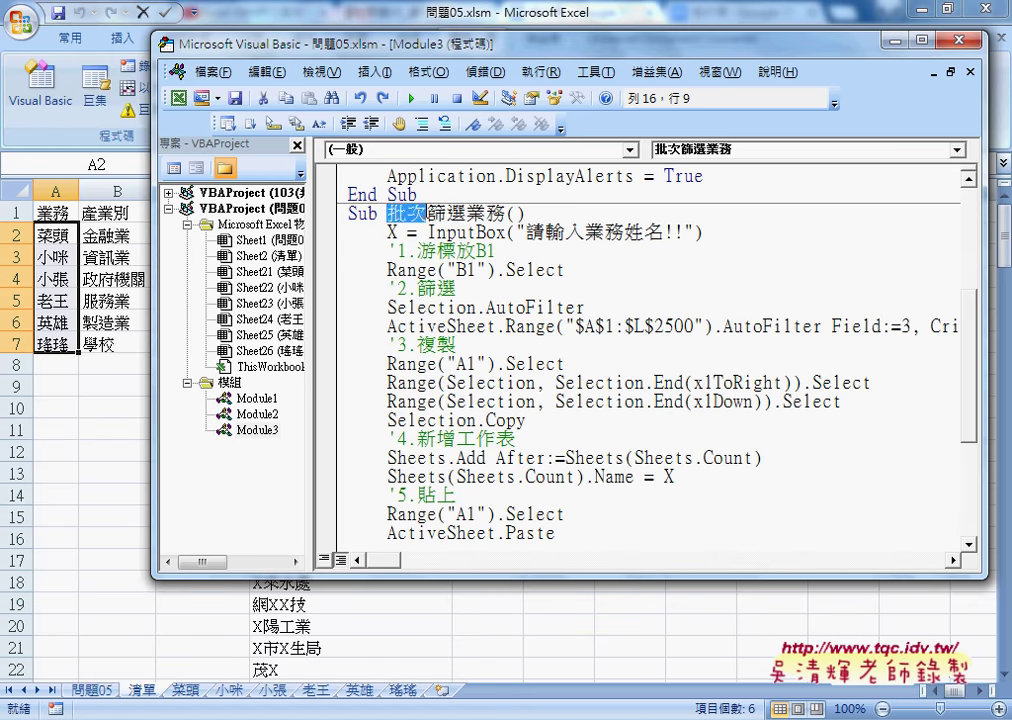
pyautogui.press('Delete')
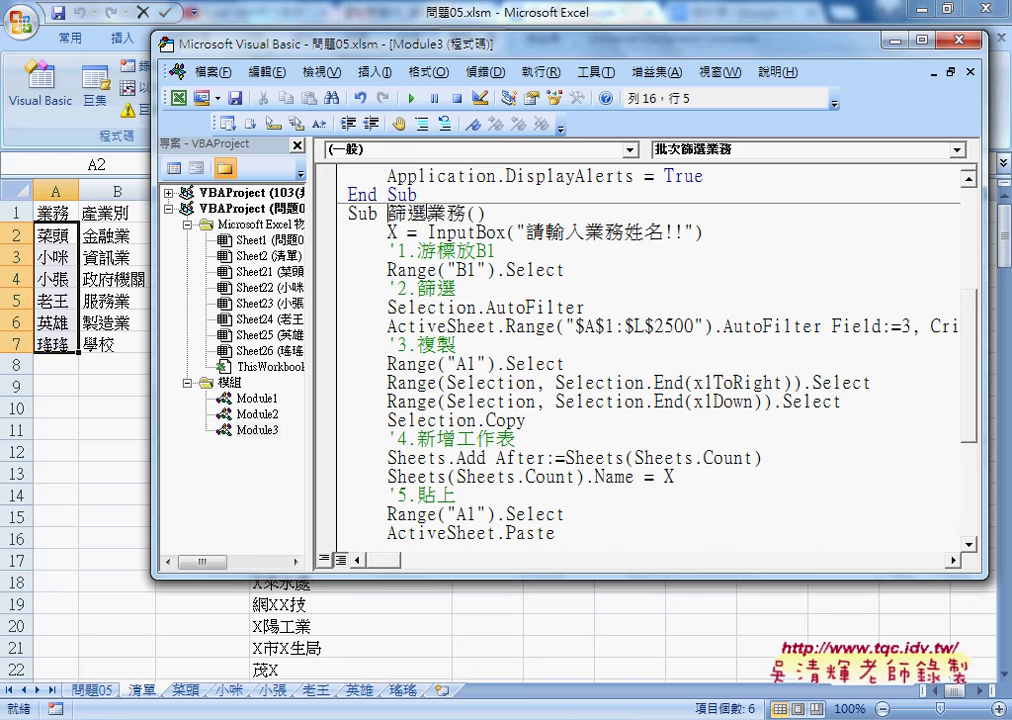
pyautogui.hotkey('ctrl', 'z')
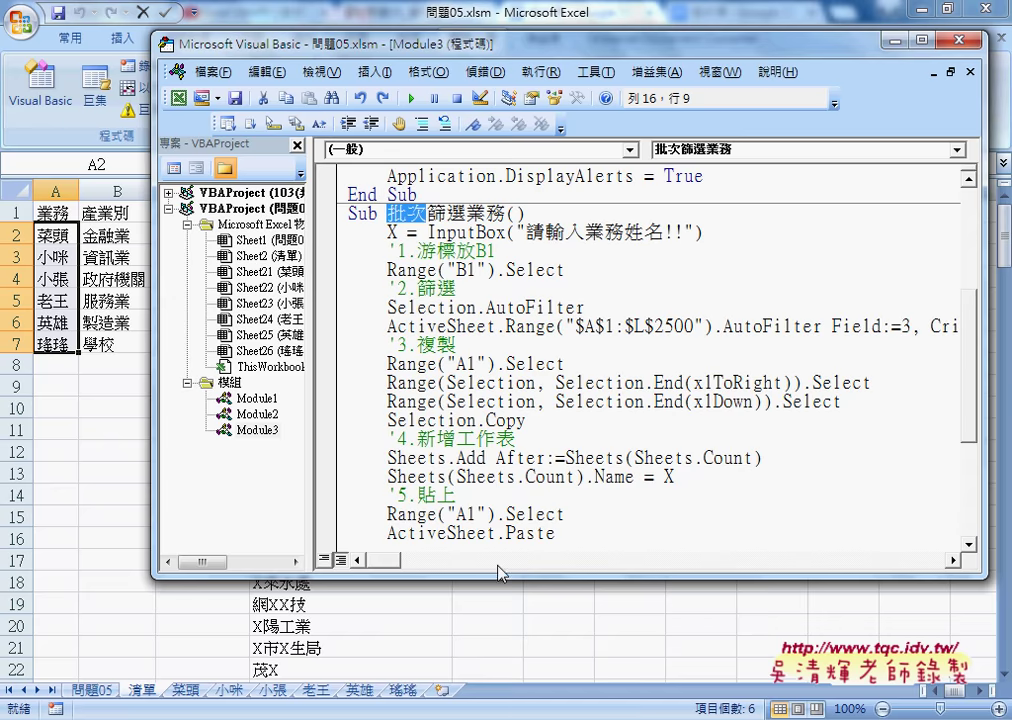
pyautogui.moveTo(497, 574); pyautogui.dragTo(497, 688)
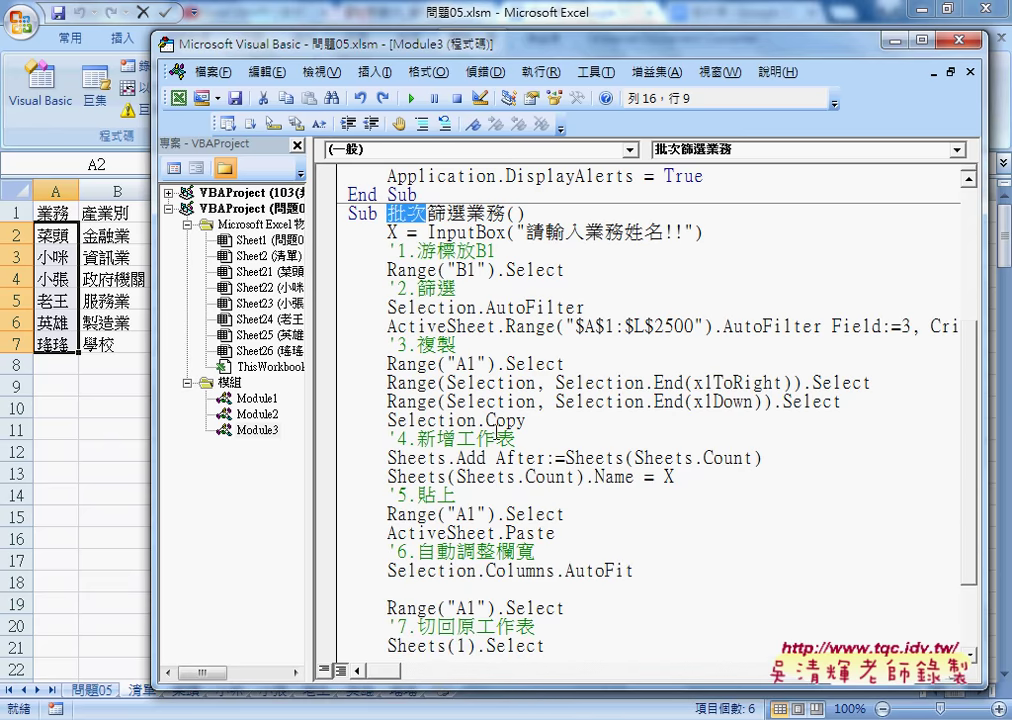
# Step: Copy the For…Next loop from the 批次新增工作表 procedure
pyautogui.scroll(3, 480, 260)
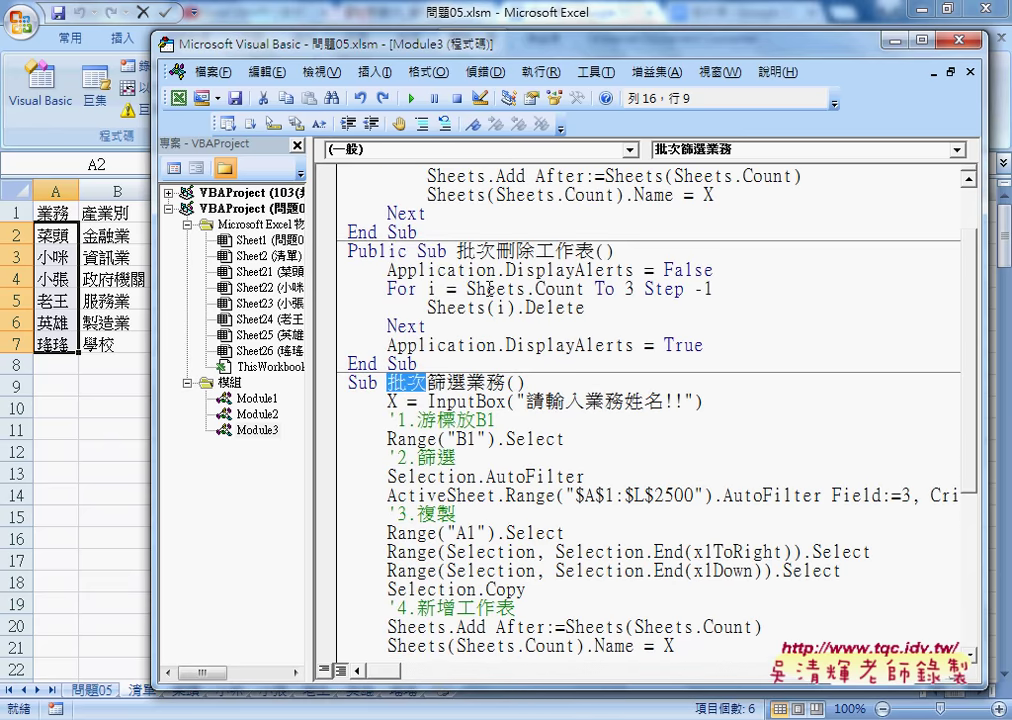
pyautogui.scroll(1, 489, 289)
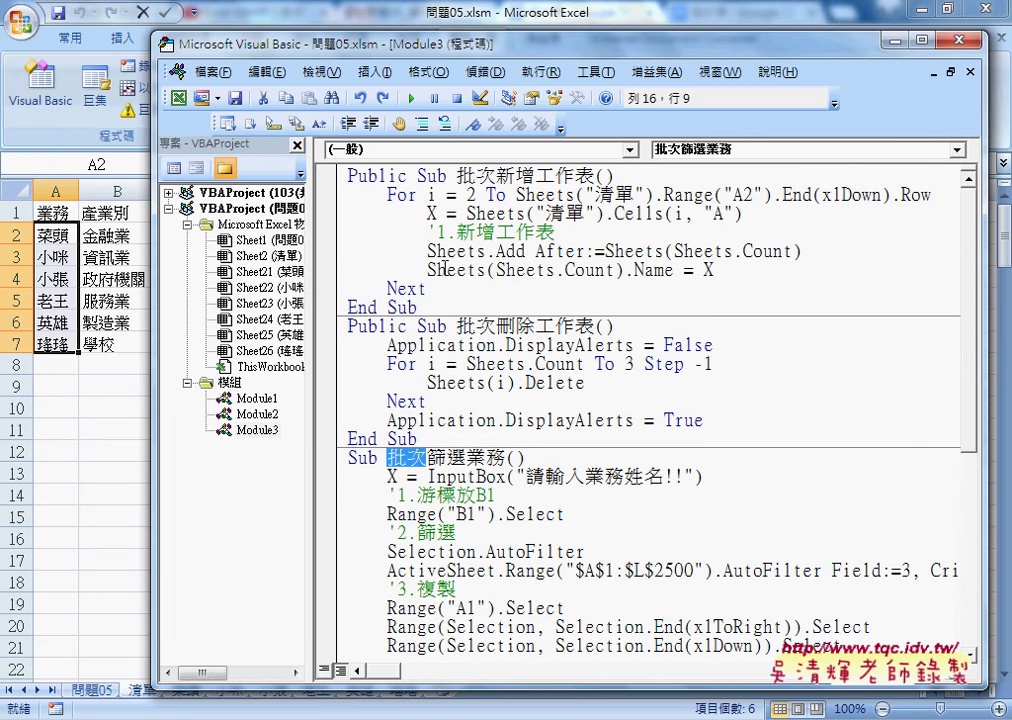
pyautogui.click(457, 175)
pyautogui.moveTo(457, 175); pyautogui.dragTo(597, 175)
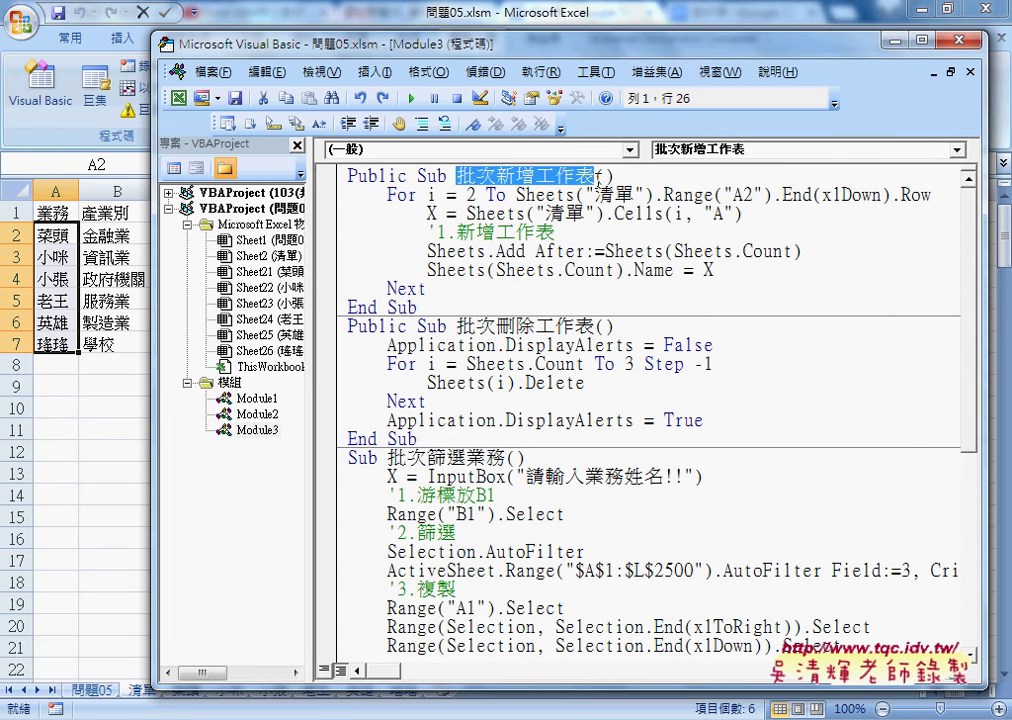
pyautogui.moveTo(430, 289); pyautogui.dragTo(358, 195)
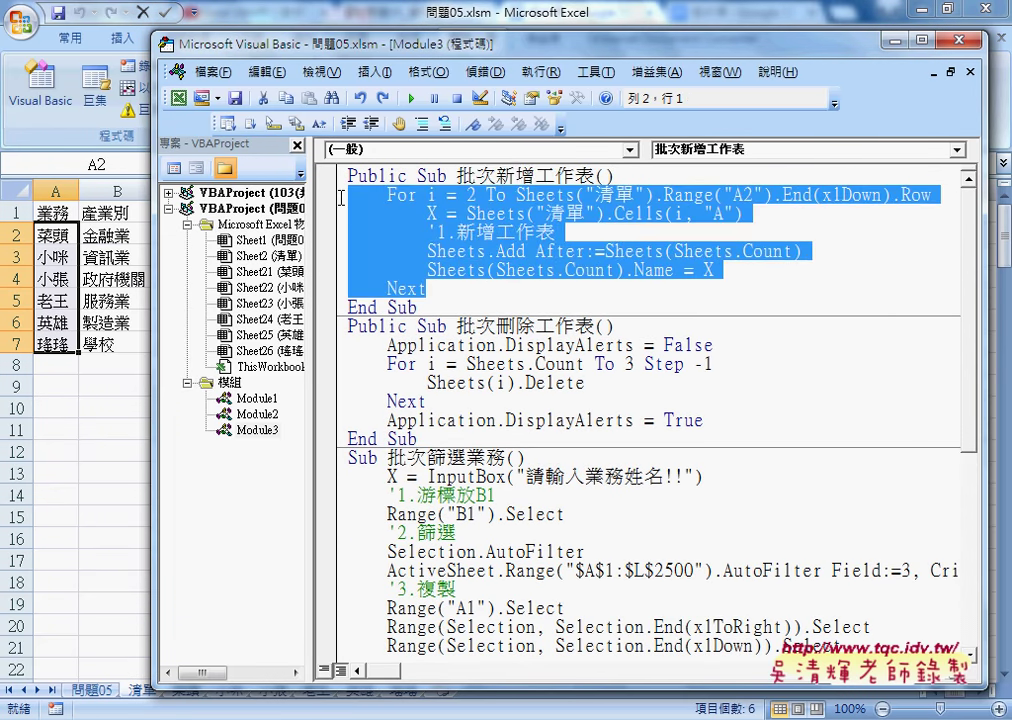
pyautogui.rightClick(450, 226)
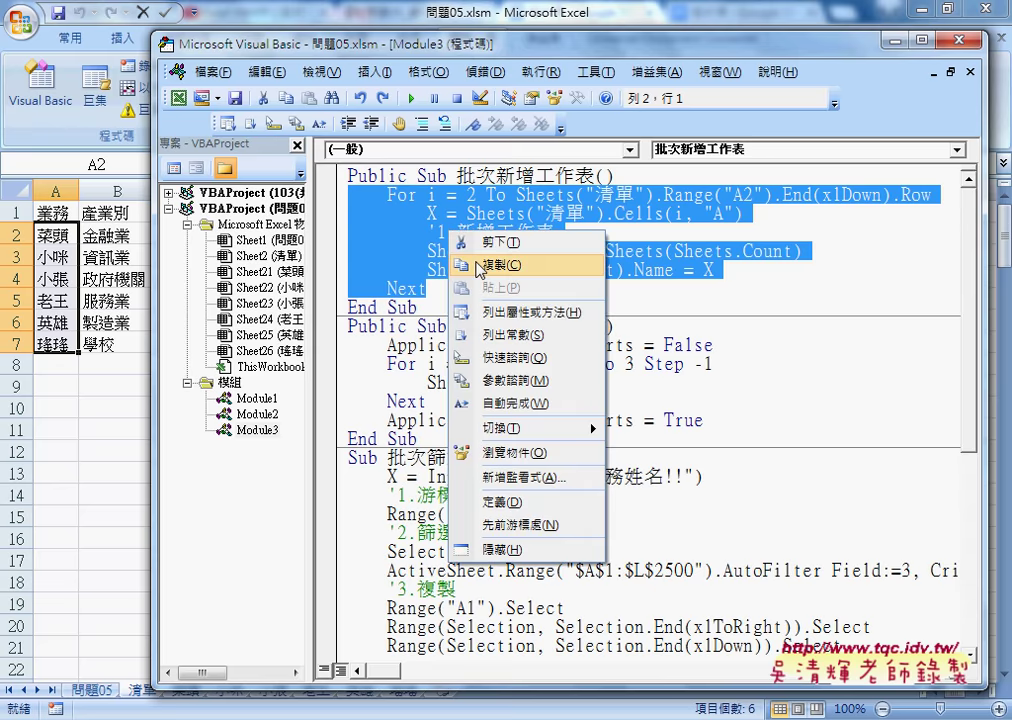
pyautogui.click(482, 262)
# Step: Paste the loop on a new line under Sub 批次篩選業務()
pyautogui.scroll(-3, 482, 274)
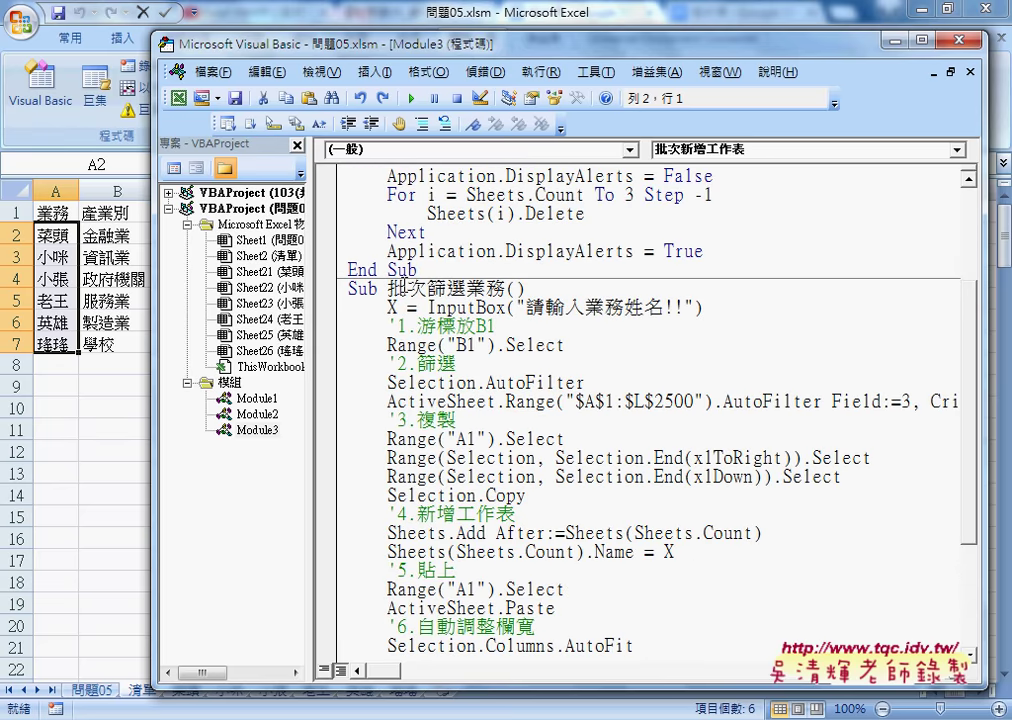
pyautogui.moveTo(387, 289); pyautogui.dragTo(466, 289)
pyautogui.click(556, 289)
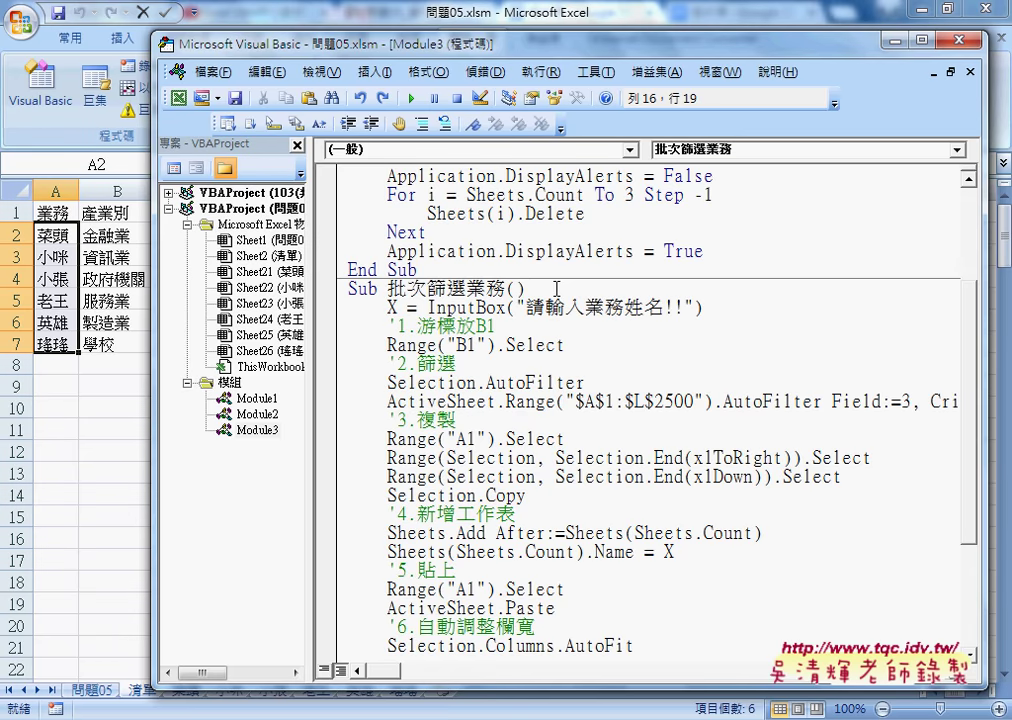
pyautogui.press('Return')
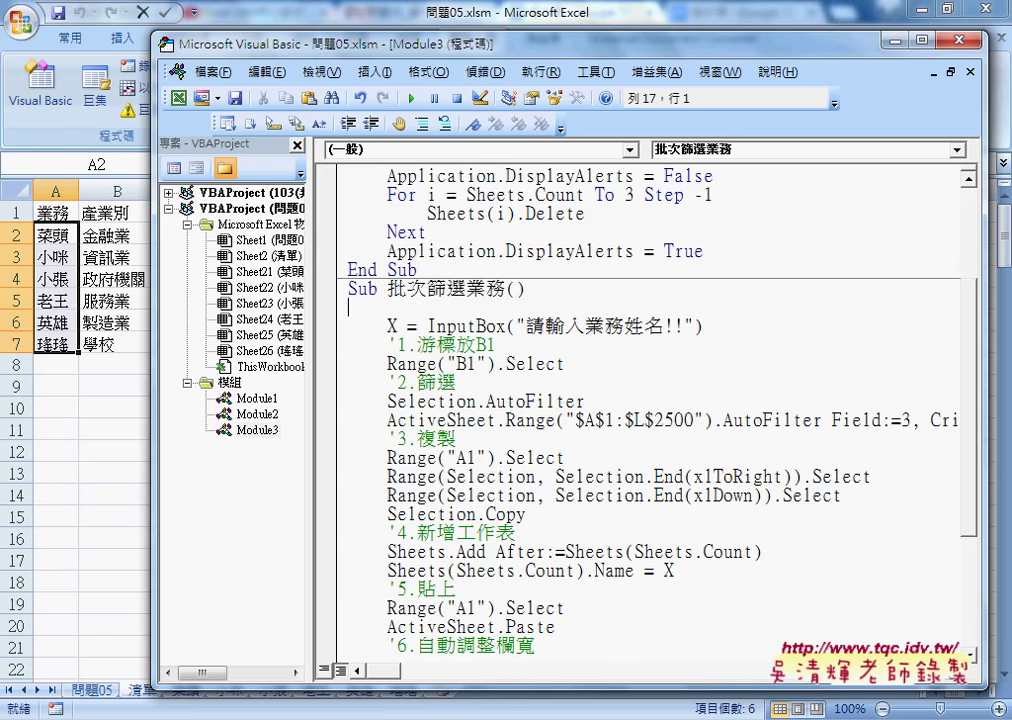
pyautogui.hotkey('ctrl', 'v')
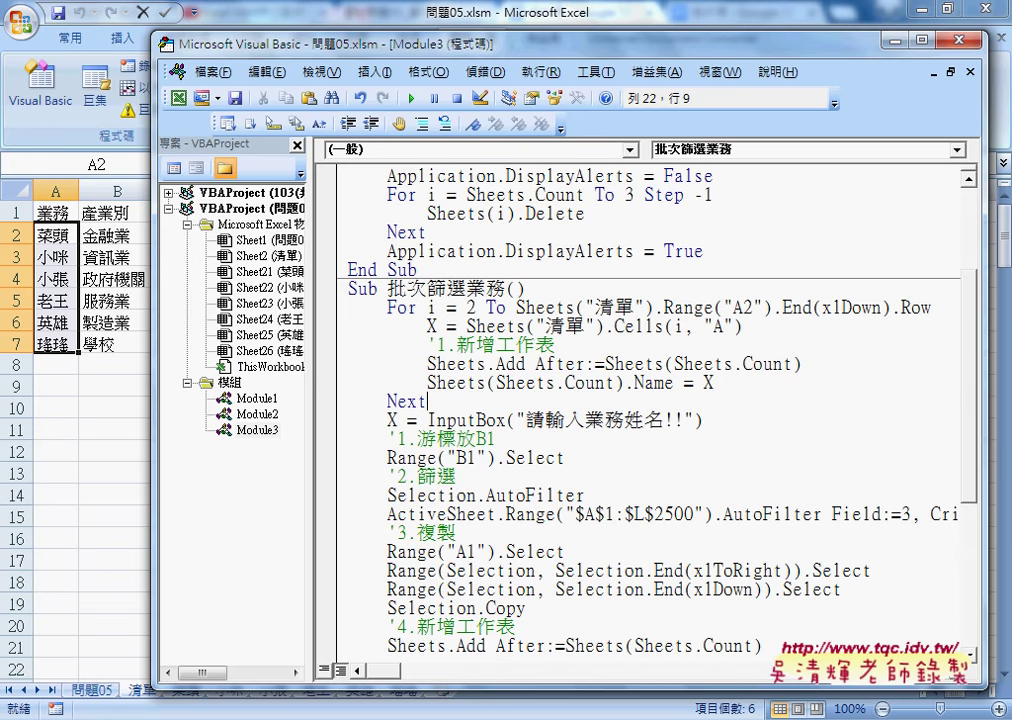
pyautogui.press('Return')
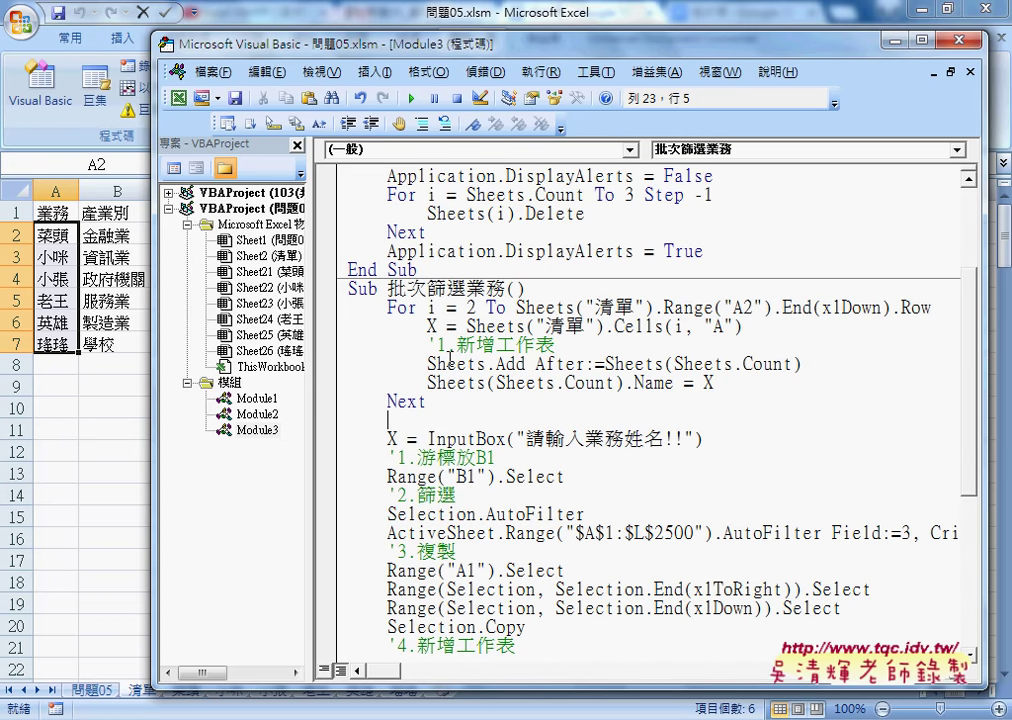
# Step: Select the three sheet-adding lines inside the pasted loop
pyautogui.moveTo(713, 383)
pyautogui.mouseDown()
pyautogui.moveTo(337, 359)
pyautogui.moveTo(337, 343)
pyautogui.mouseUp()
pyautogui.scroll(-2, 337, 345)
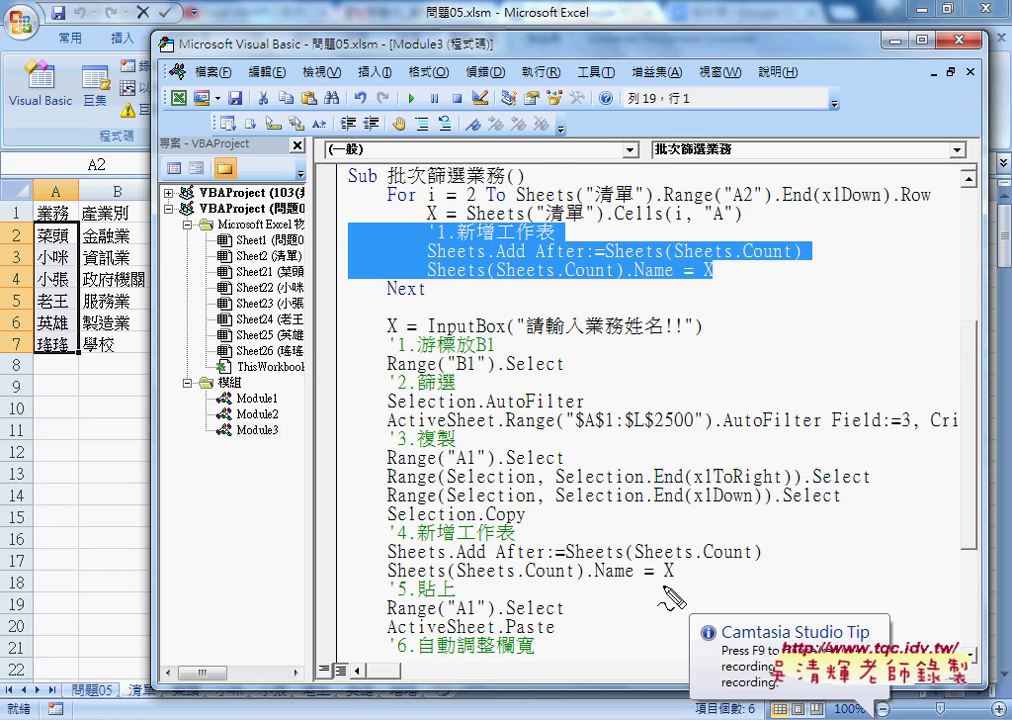
pyautogui.moveTo(668, 577)
pyautogui.mouseDown()
pyautogui.moveTo(514, 591)
pyautogui.moveTo(600, 585)
pyautogui.mouseUp()
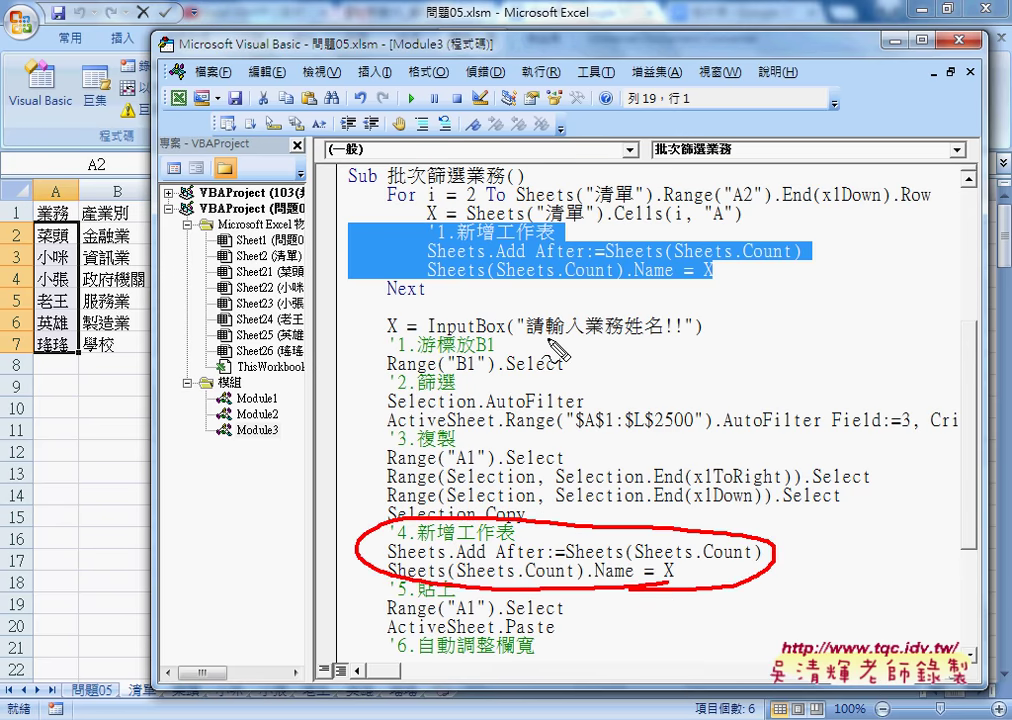
pyautogui.moveTo(593, 289); pyautogui.dragTo(576, 252)
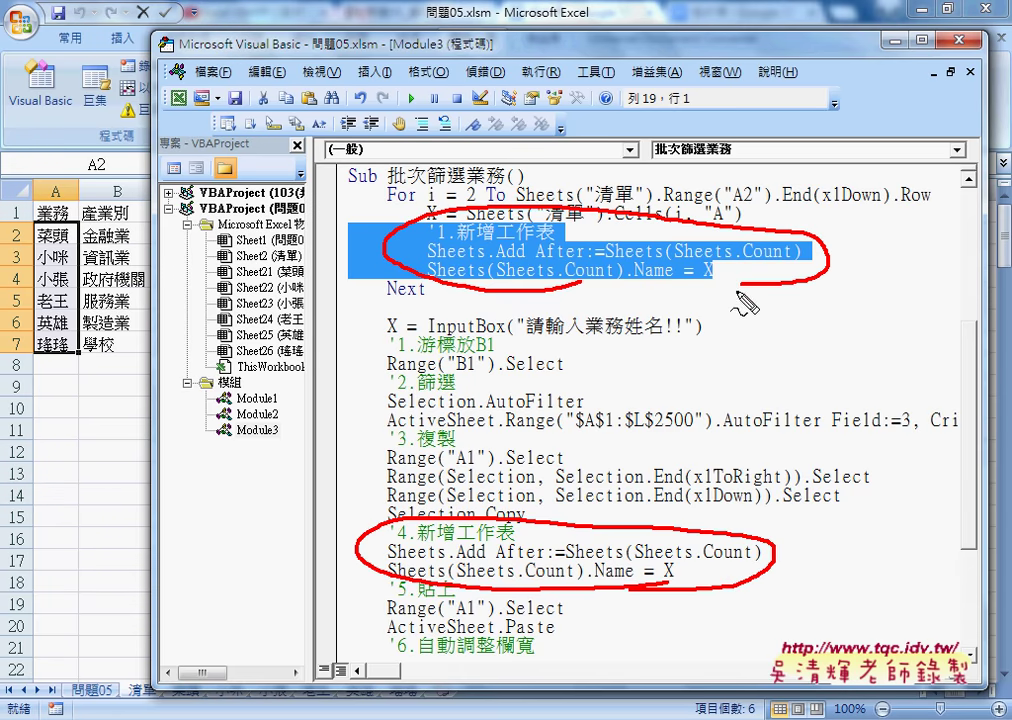
pyautogui.moveTo(519, 233)
pyautogui.mouseDown()
pyautogui.moveTo(556, 265)
pyautogui.moveTo(517, 265)
pyautogui.mouseUp()
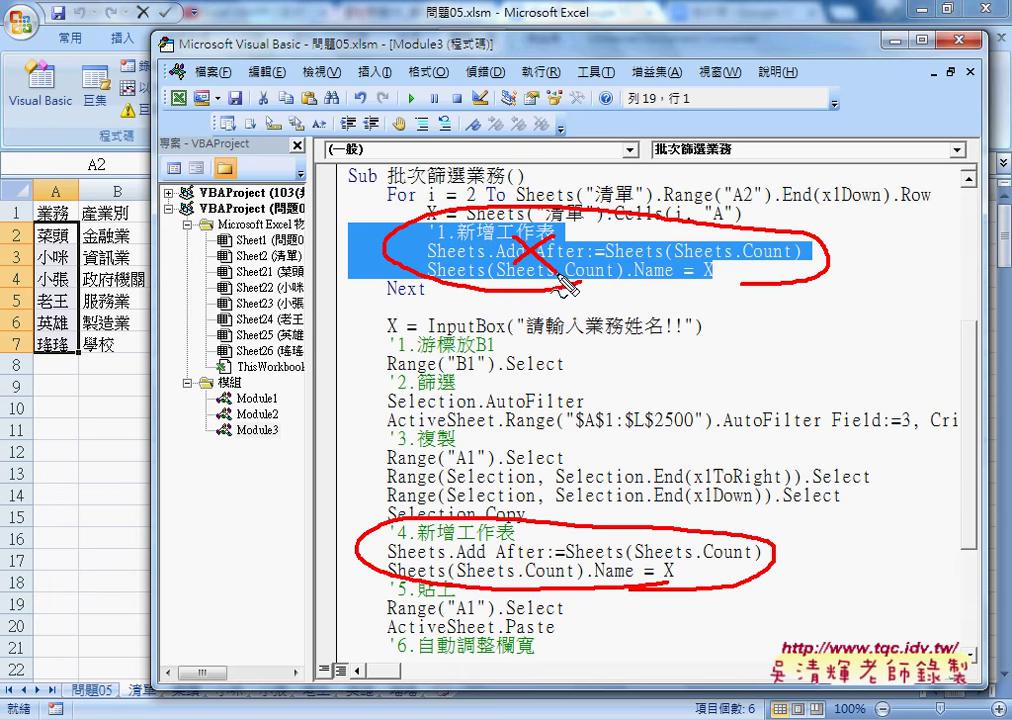
pyautogui.press('Escape')
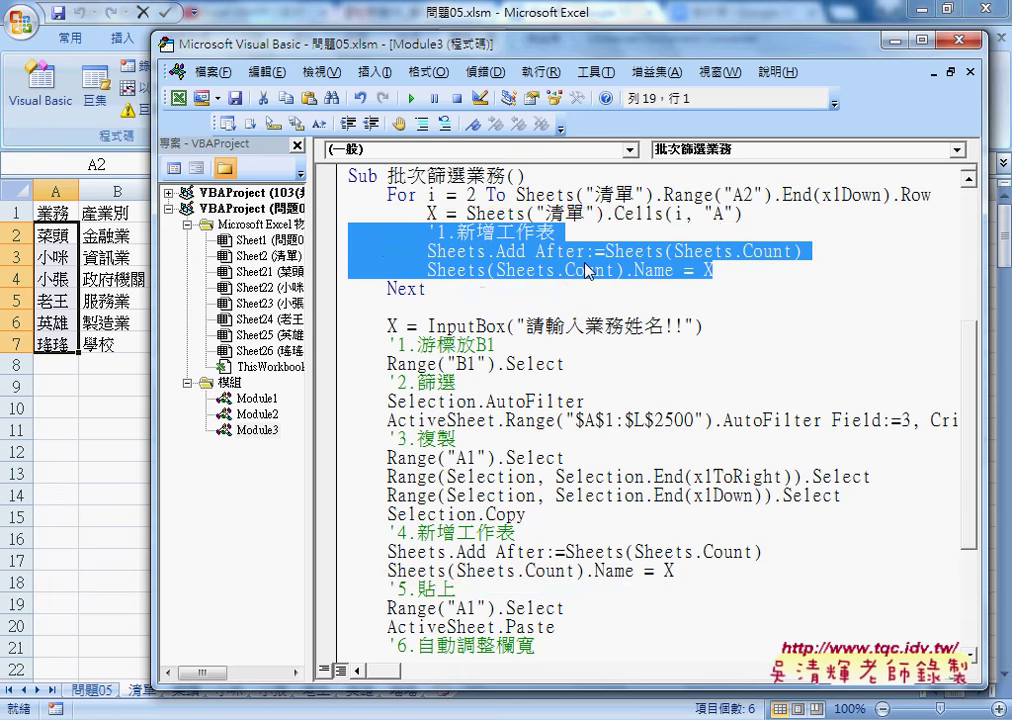
pyautogui.moveTo(729, 267); pyautogui.dragTo(346, 226)
# Step: Delete the sheet-adding lines from the loop and remove the X = InputBox line
pyautogui.press('Delete')
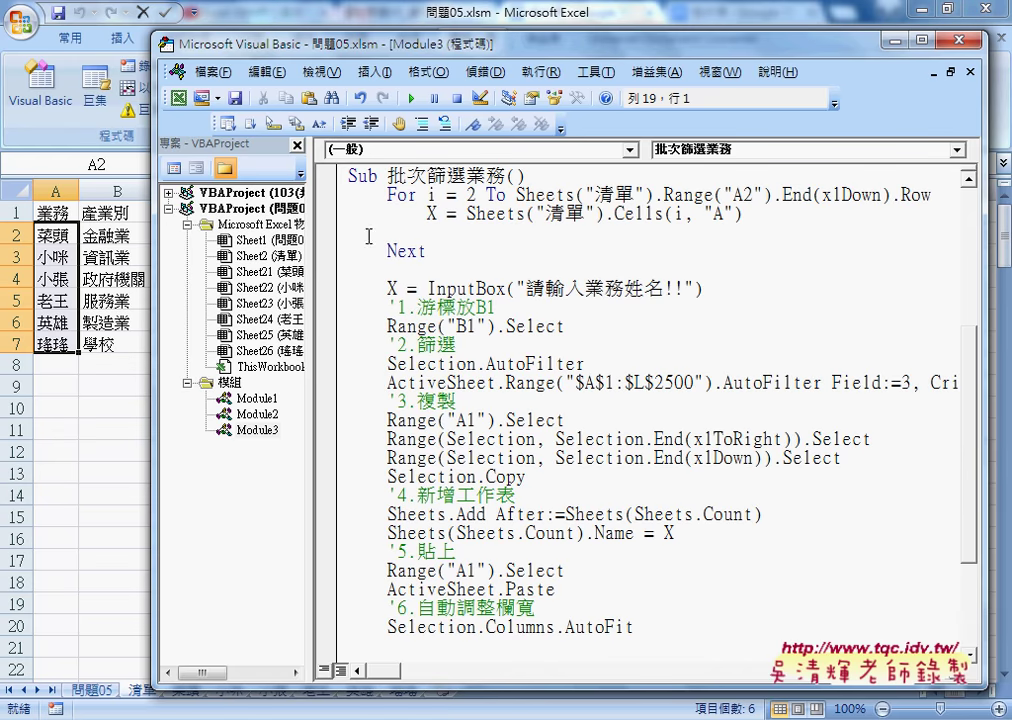
pyautogui.doubleClick(431, 213)
pyautogui.doubleClick(391, 289)
pyautogui.moveTo(428, 289); pyautogui.dragTo(503, 289)
pyautogui.moveTo(706, 289)
pyautogui.mouseDown()
pyautogui.moveTo(323, 287)
pyautogui.moveTo(325, 277)
pyautogui.mouseUp()
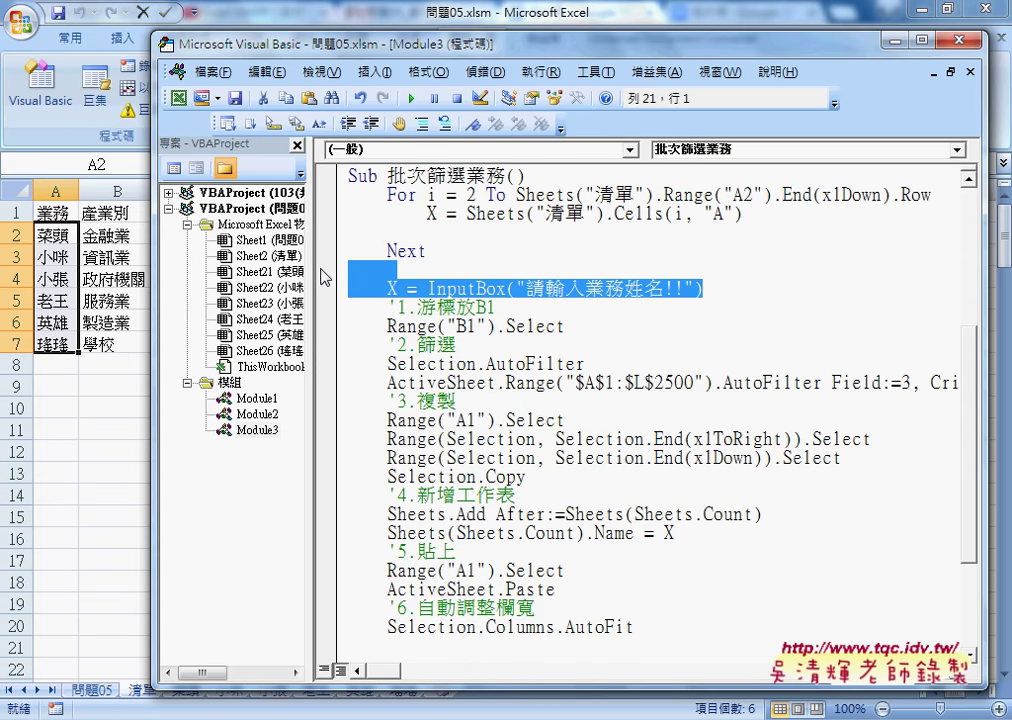
pyautogui.press('Delete')
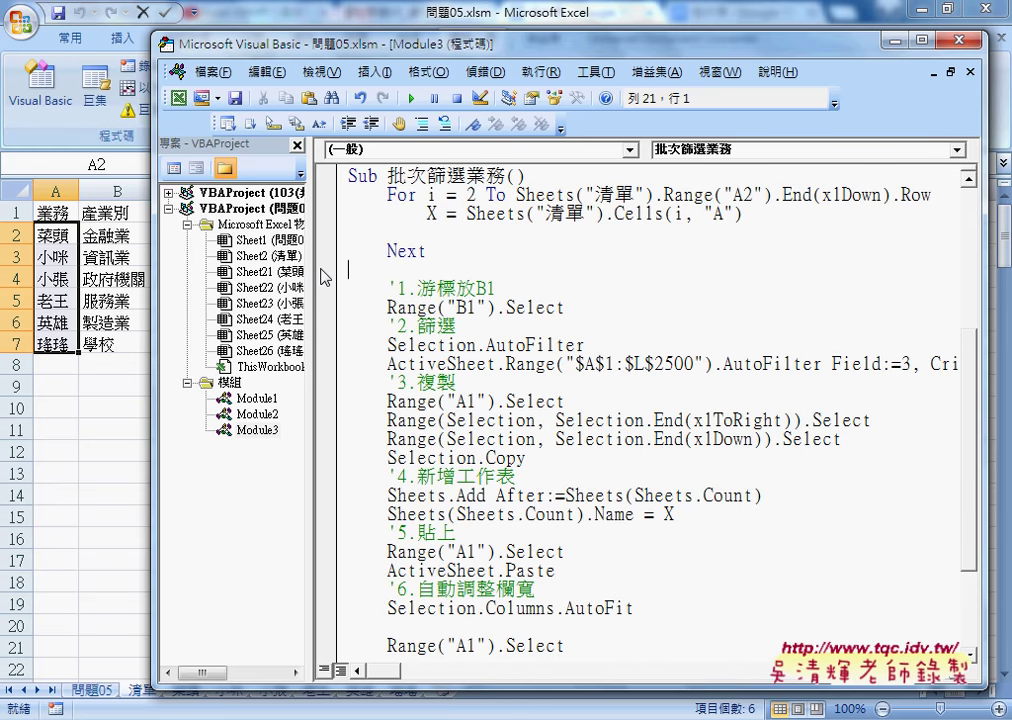
# Step: Cut the filter, copy, new-sheet and paste block that follows the loop
pyautogui.click(462, 230)
pyautogui.moveTo(350, 270)
pyautogui.mouseDown()
pyautogui.moveTo(478, 290)
pyautogui.moveTo(599, 612)
pyautogui.mouseUp()
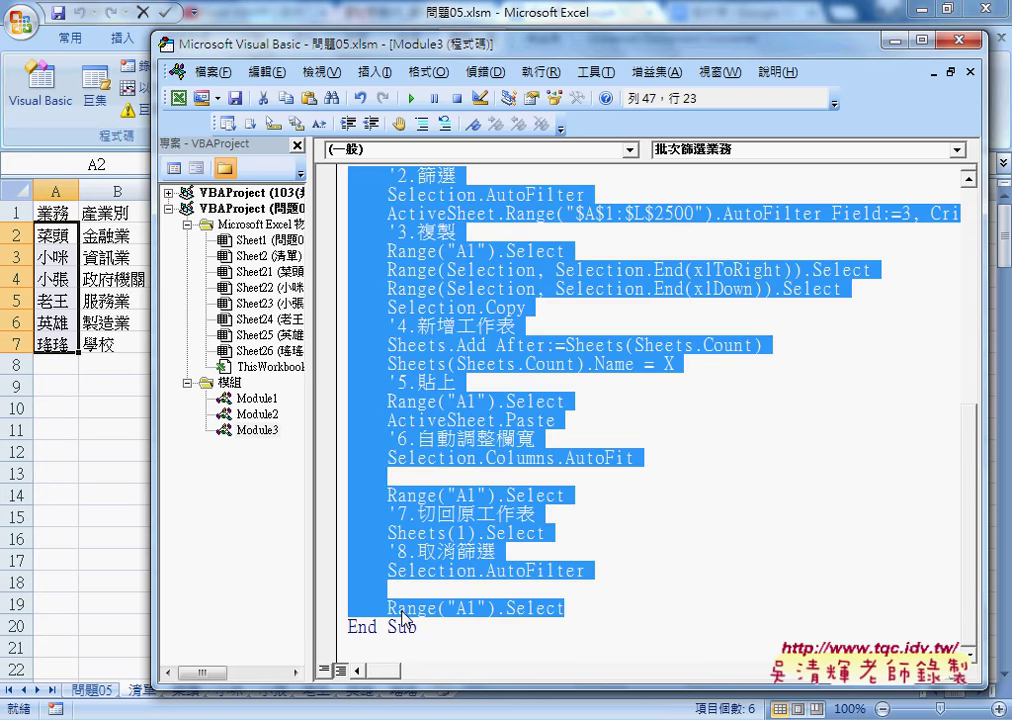
pyautogui.scroll(2, 430, 574)
pyautogui.scroll(2, 434, 565)
pyautogui.rightClick(397, 393)
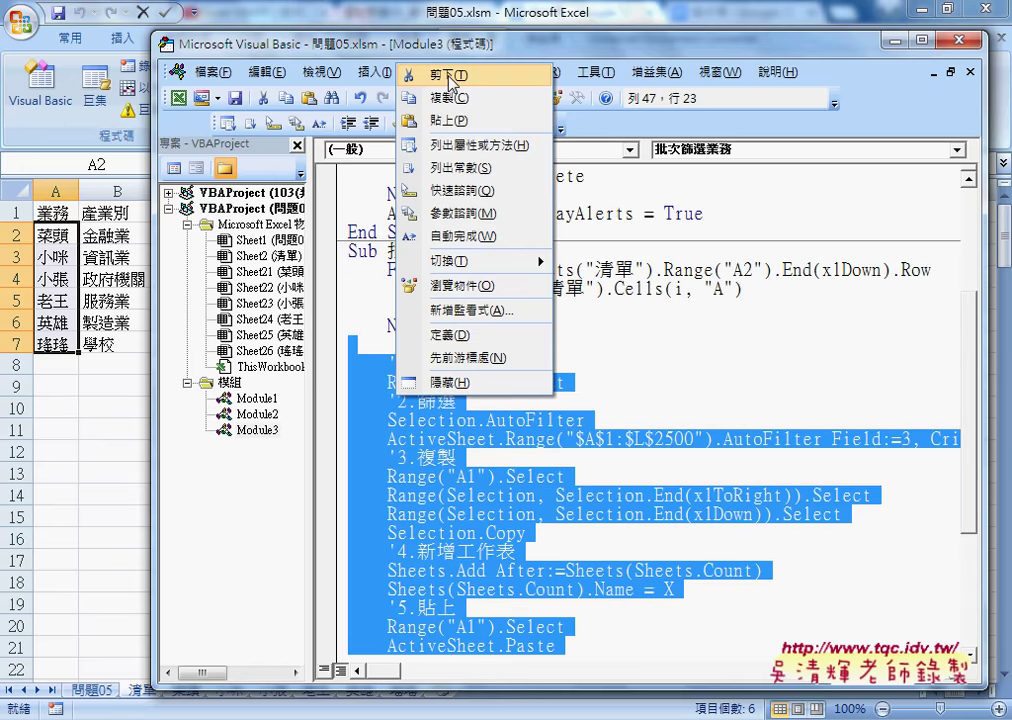
pyautogui.click(455, 74)
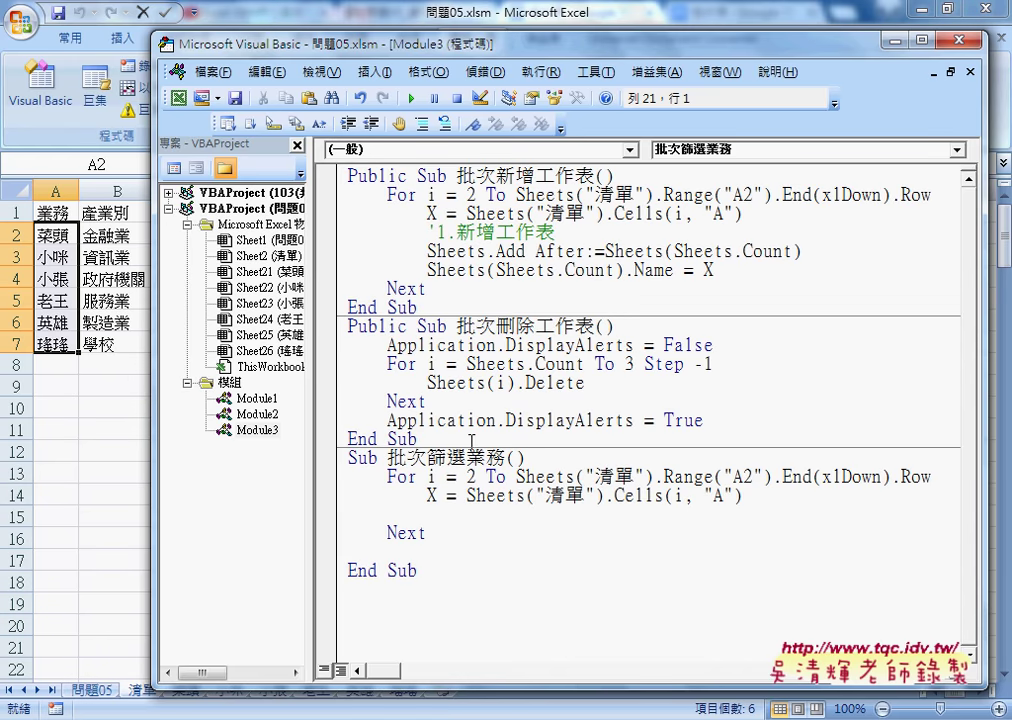
# Step: Paste the filtering steps into the empty line after X = Sheets(...) inside the loop
pyautogui.click(402, 477)
pyautogui.click(400, 514)
pyautogui.moveTo(743, 495); pyautogui.dragTo(427, 495)
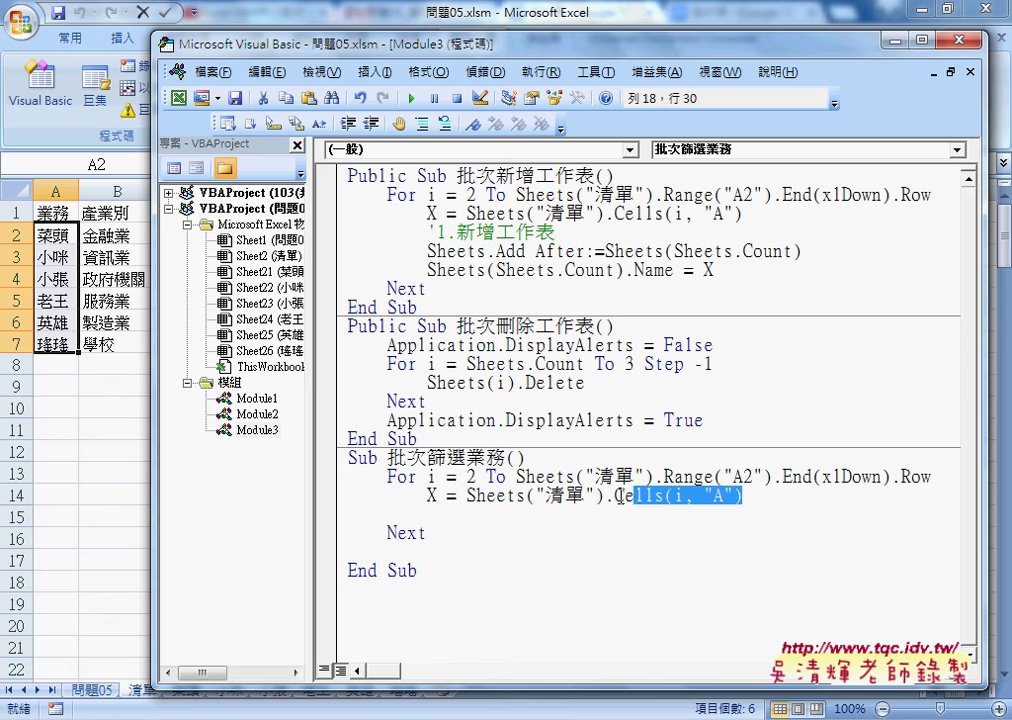
pyautogui.click(352, 514)
pyautogui.rightClick(358, 512)
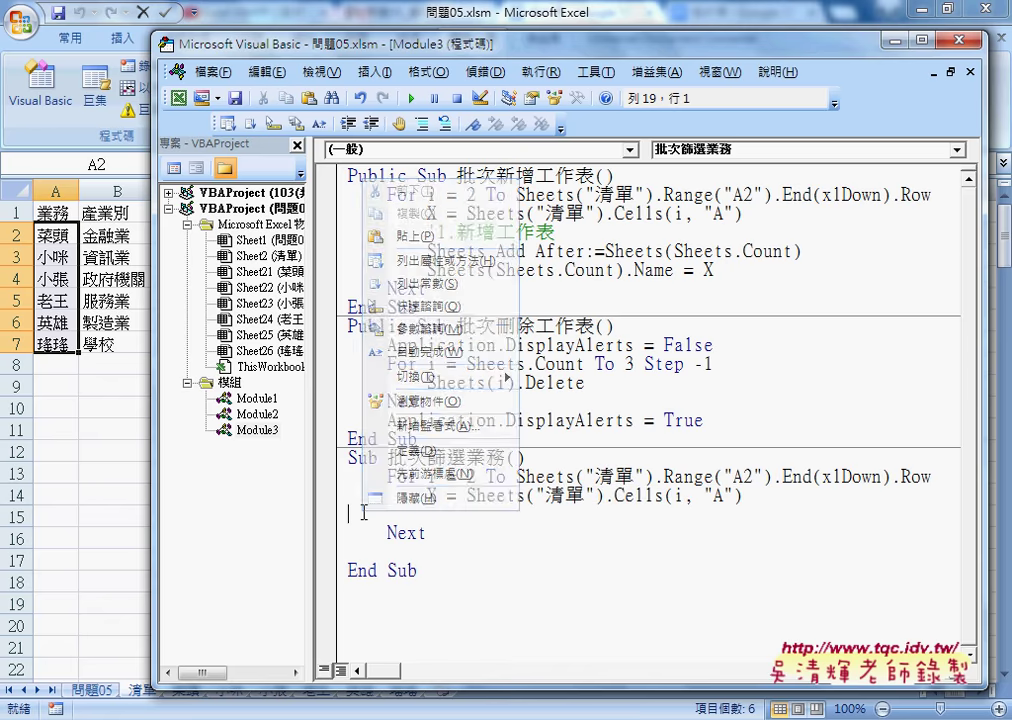
pyautogui.click(425, 240)
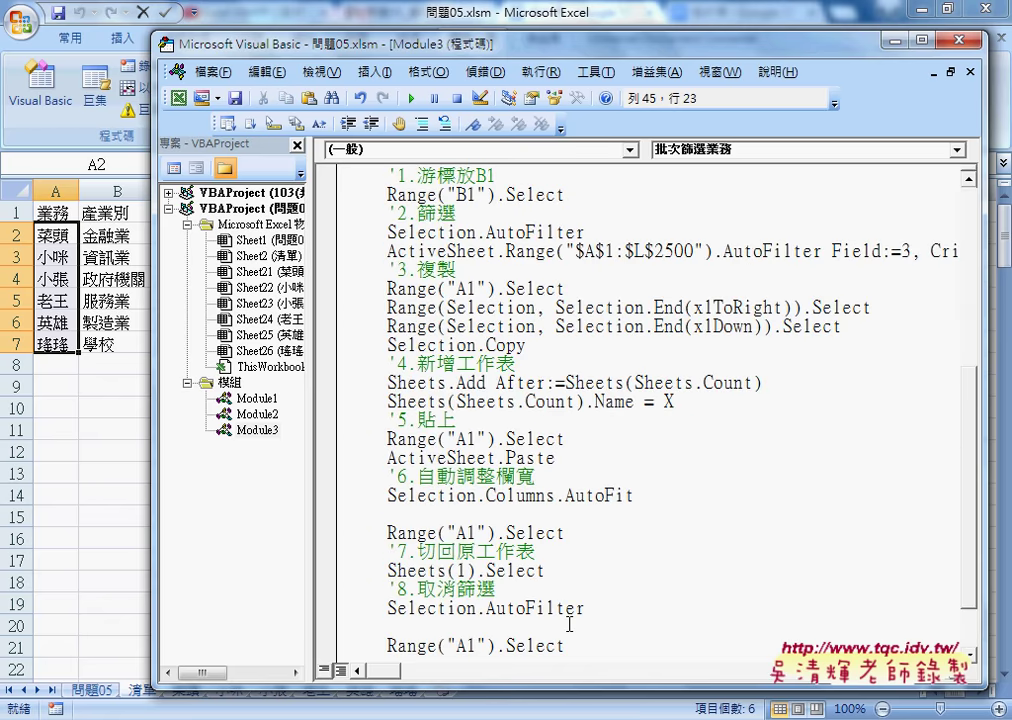
# Step: Indent the pasted steps one level and check where X is used
pyautogui.moveTo(568, 647)
pyautogui.mouseDown()
pyautogui.moveTo(318, 315)
pyautogui.moveTo(244, 128)
pyautogui.moveTo(416, 333)
pyautogui.mouseUp()
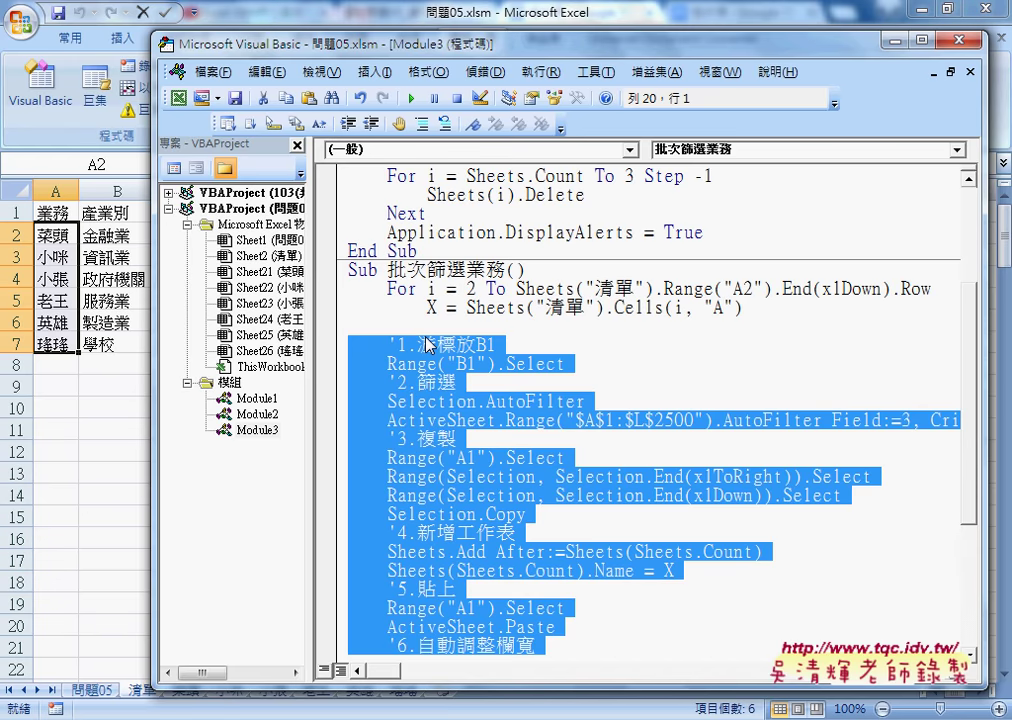
pyautogui.press('Tab')
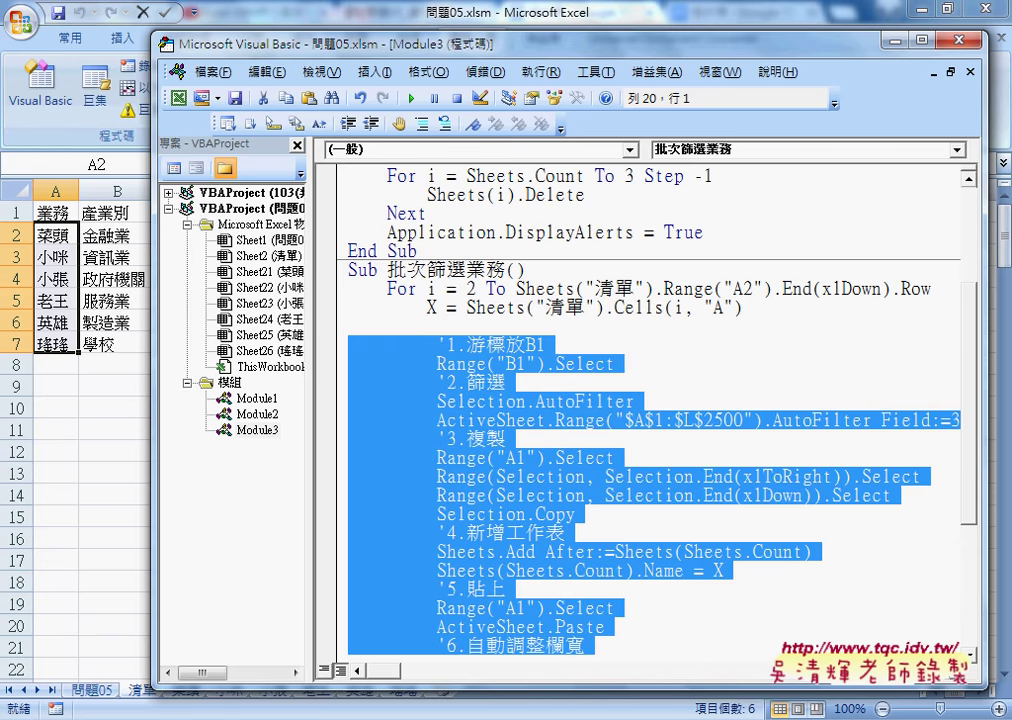
pyautogui.click(455, 313)
pyautogui.doubleClick(434, 309)
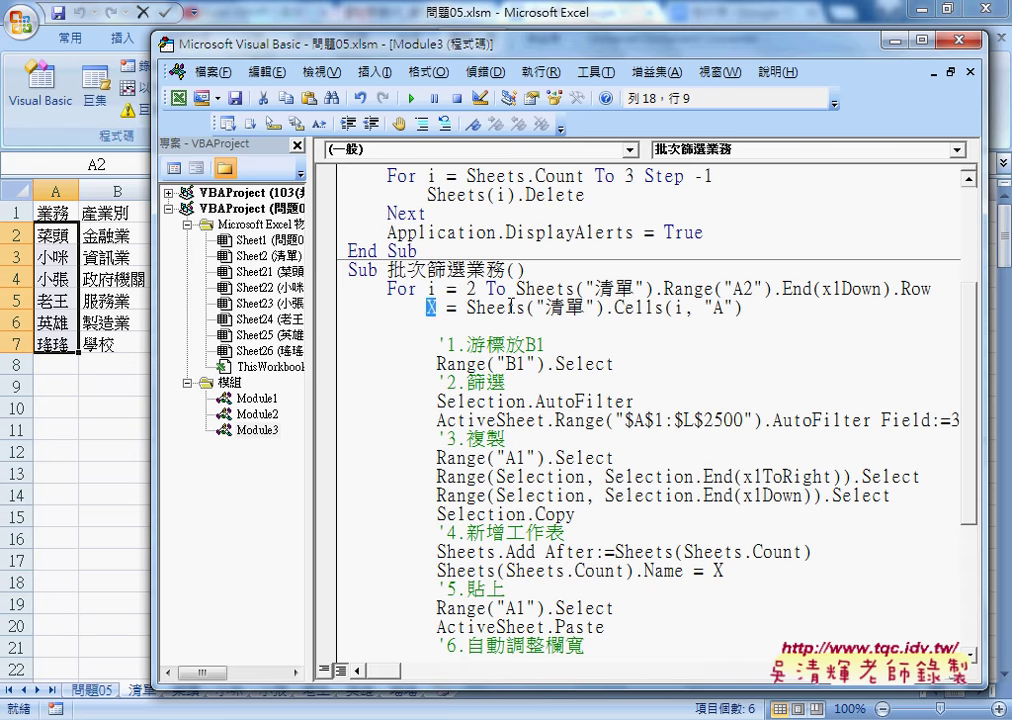
pyautogui.click(464, 307)
pyautogui.doubleClick(430, 307)
pyautogui.scroll(-2, 481, 339)
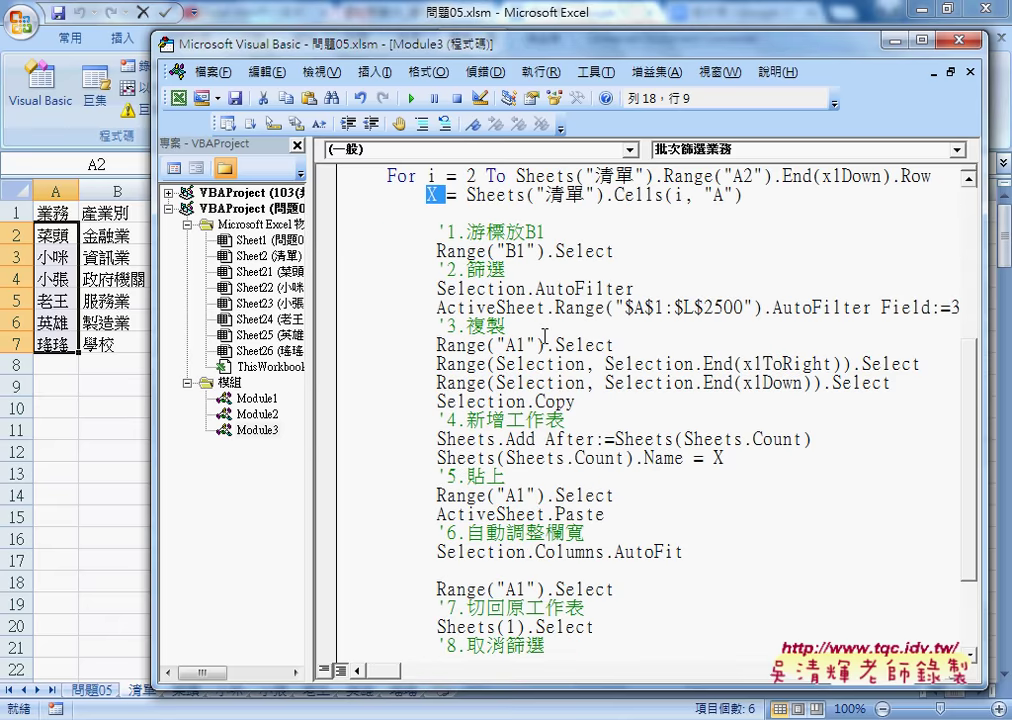
pyautogui.click(547, 251)
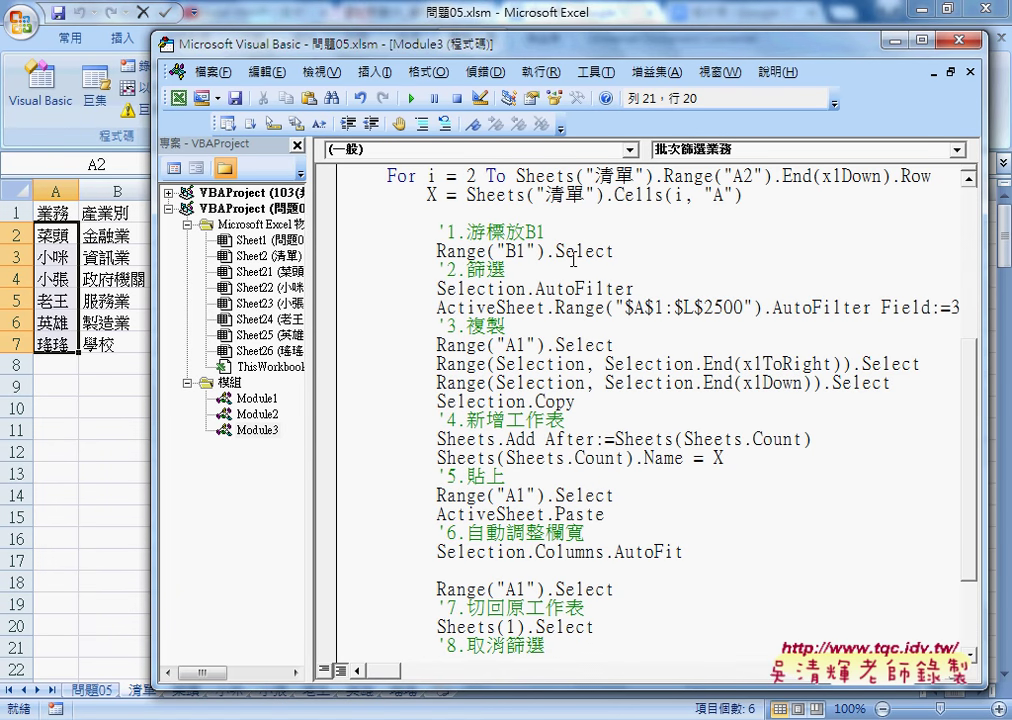
pyautogui.press('Down')
pyautogui.press('Down')
pyautogui.press('Down')
pyautogui.press('Down')
pyautogui.press('Down')
pyautogui.press('Down')
# Step: Review the Sheets.Add line naming the new sheet X, and shrink the editor window
pyautogui.scroll(-2, 541, 420)
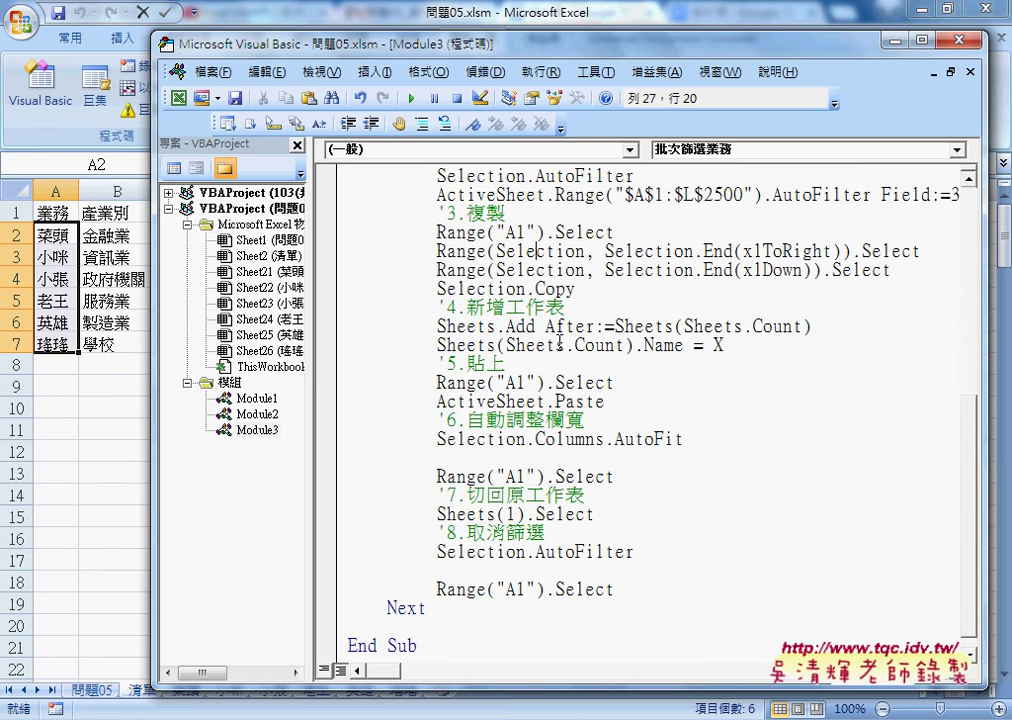
pyautogui.moveTo(523, 326); pyautogui.dragTo(595, 326)
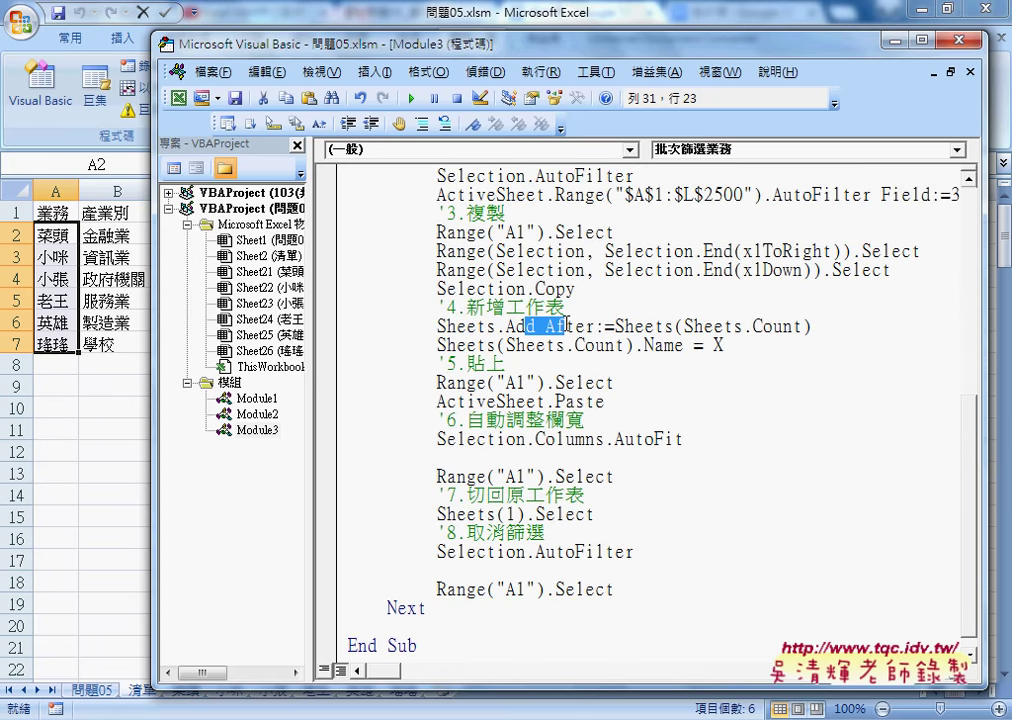
pyautogui.doubleClick(720, 345)
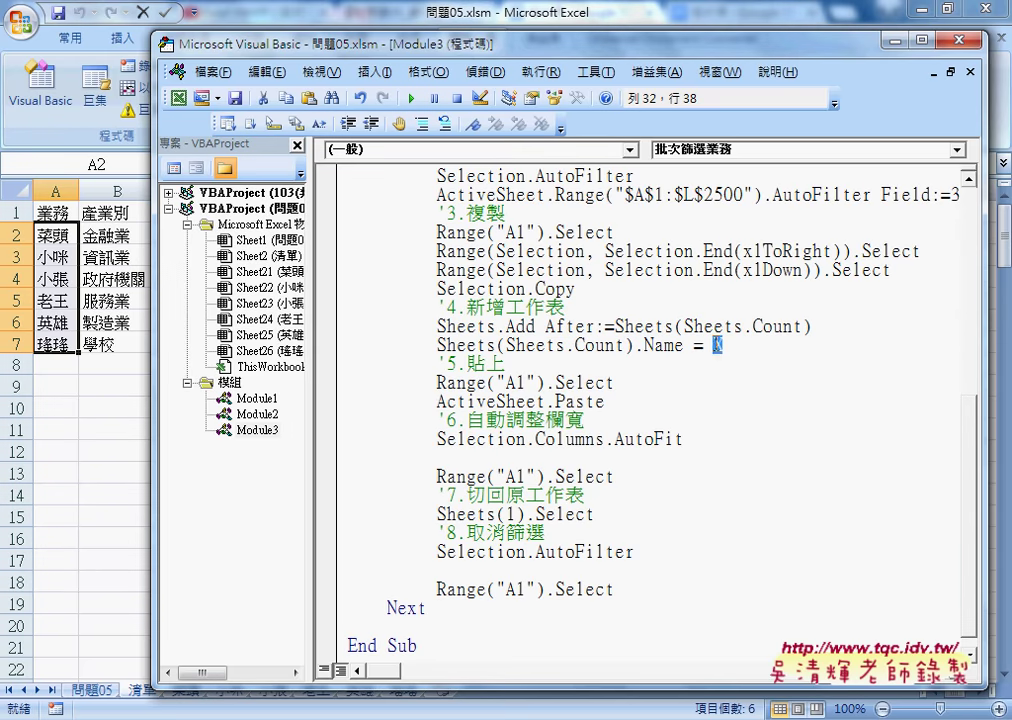
pyautogui.scroll(3, 508, 243)
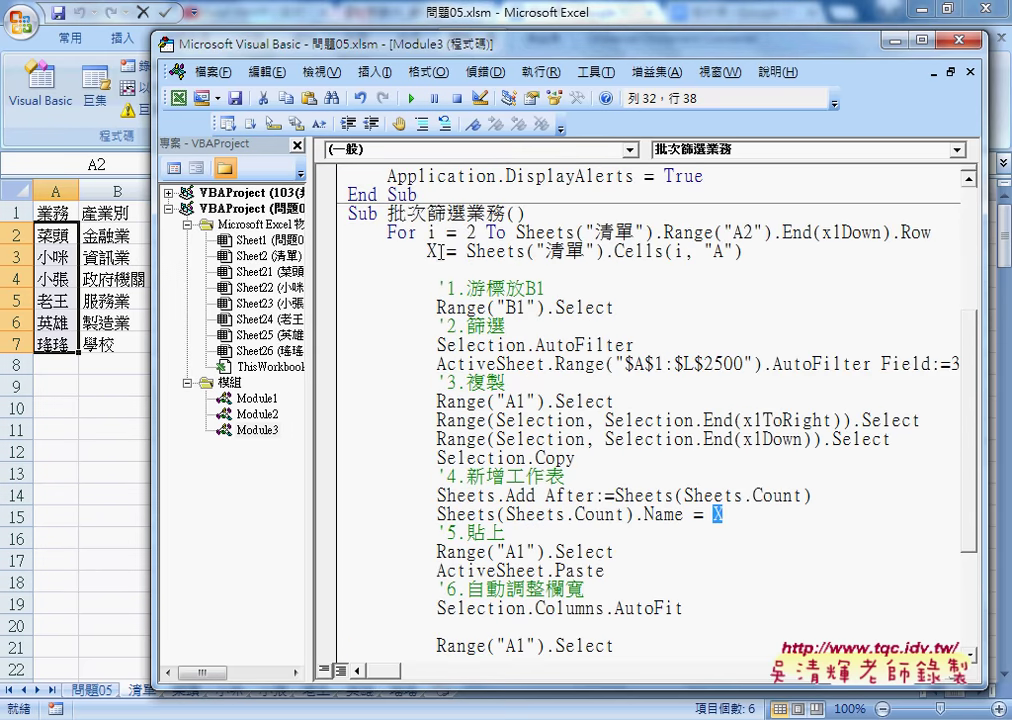
pyautogui.scroll(-3, 445, 290)
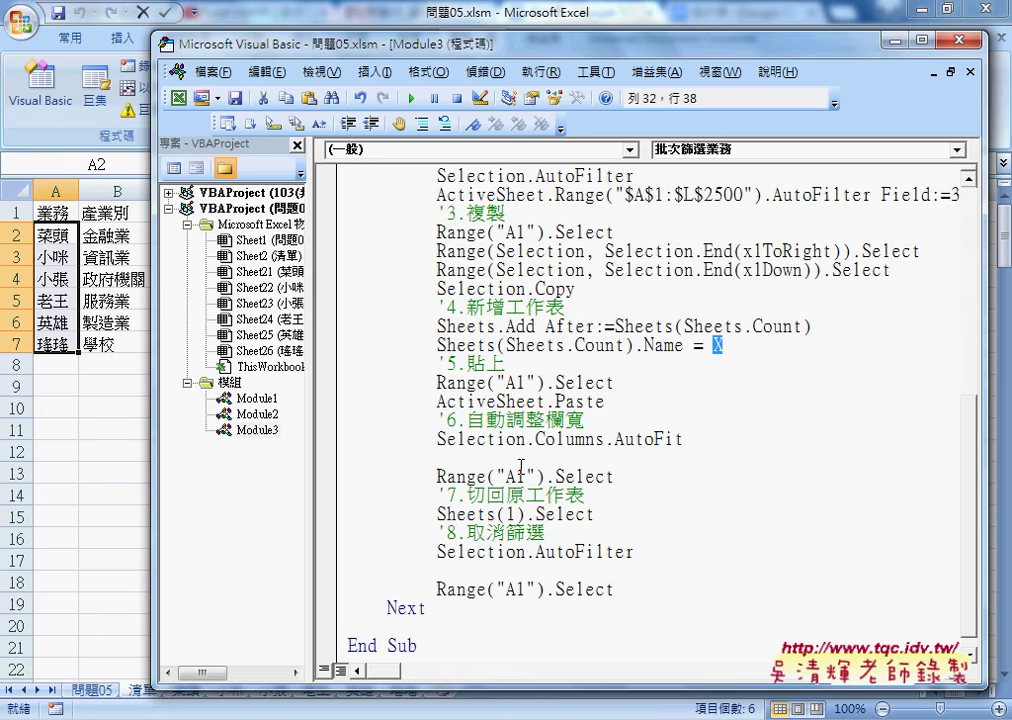
pyautogui.scroll(1, 412, 341)
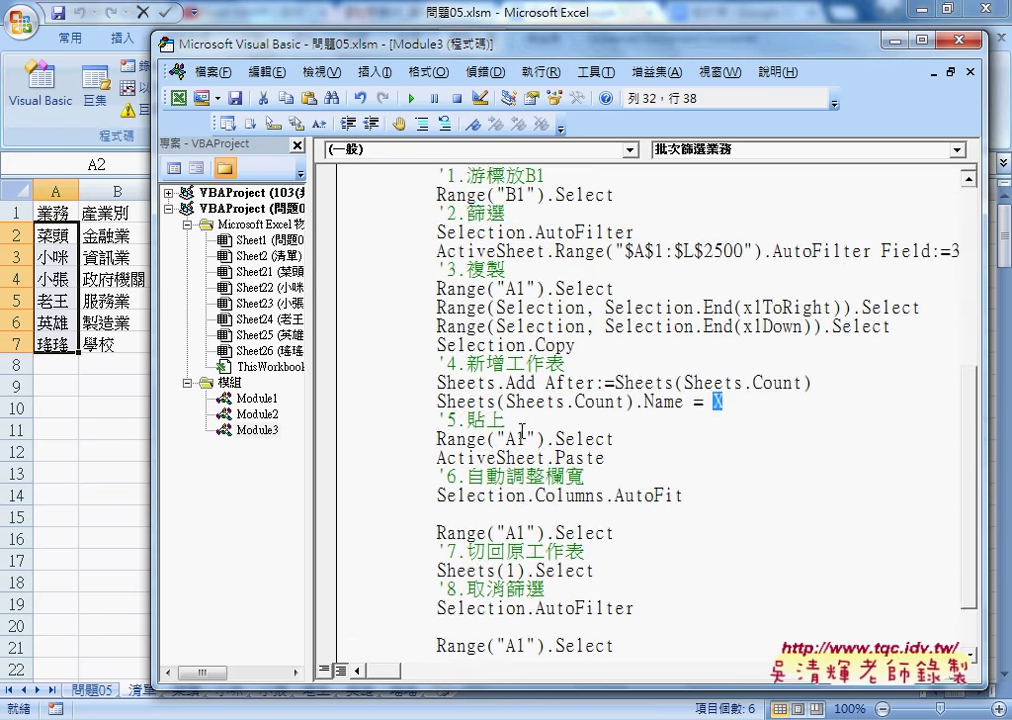
pyautogui.scroll(-1, 412, 341)
pyautogui.moveTo(550, 685); pyautogui.dragTo(561, 595)
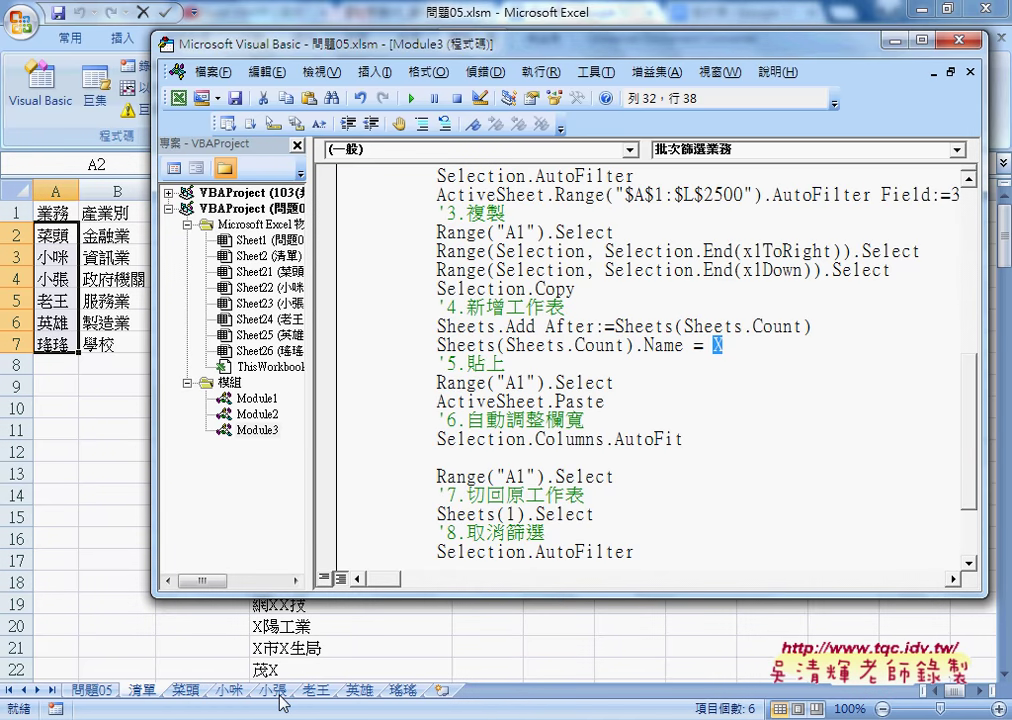
pyautogui.scroll(4, 421, 385)
pyautogui.scroll(1, 421, 385)
pyautogui.click(546, 327)
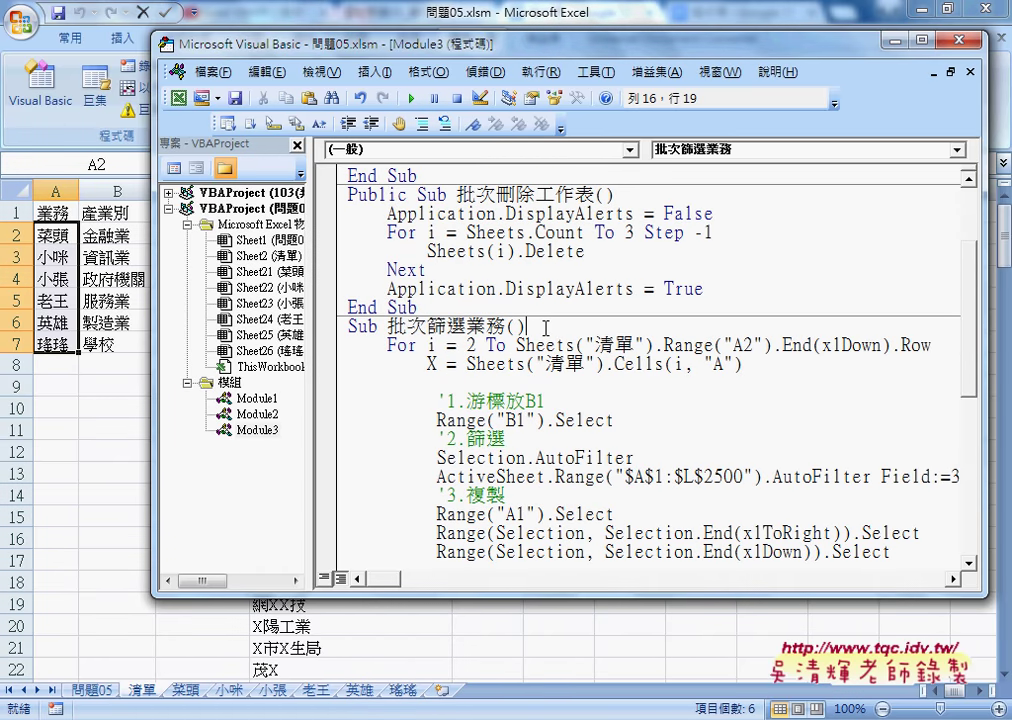
# Step: Add an indented 'Call 批次刪除工作表' line under the Sub 批次篩選業務 header
pyautogui.press('Return')
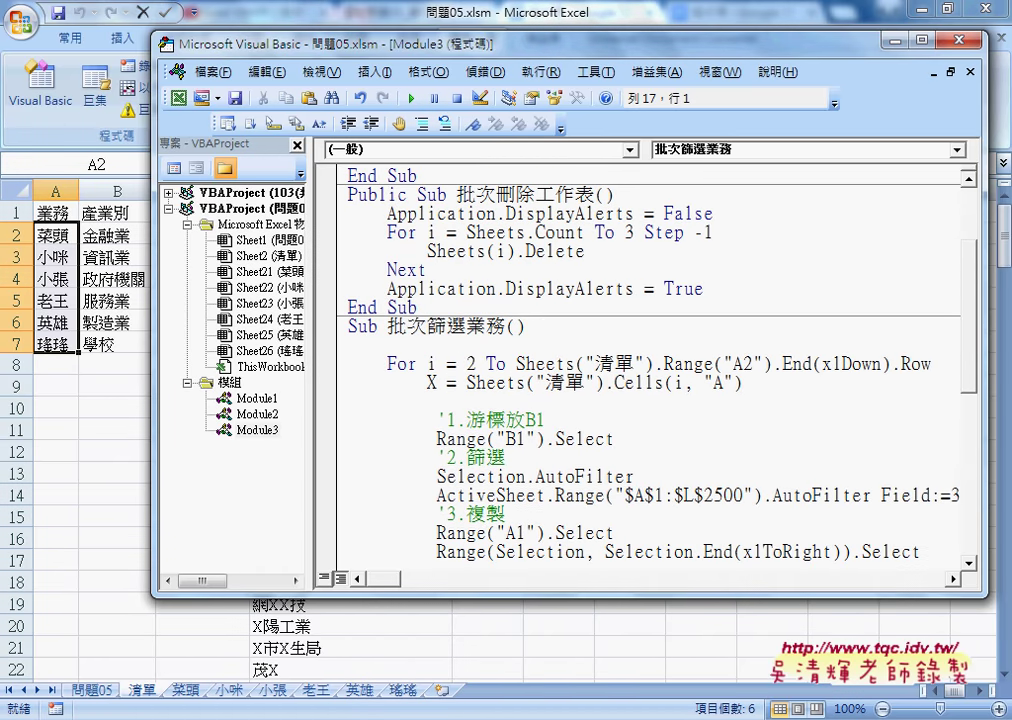
pyautogui.press('Tab')
pyautogui.moveTo(456, 195); pyautogui.dragTo(596, 195)
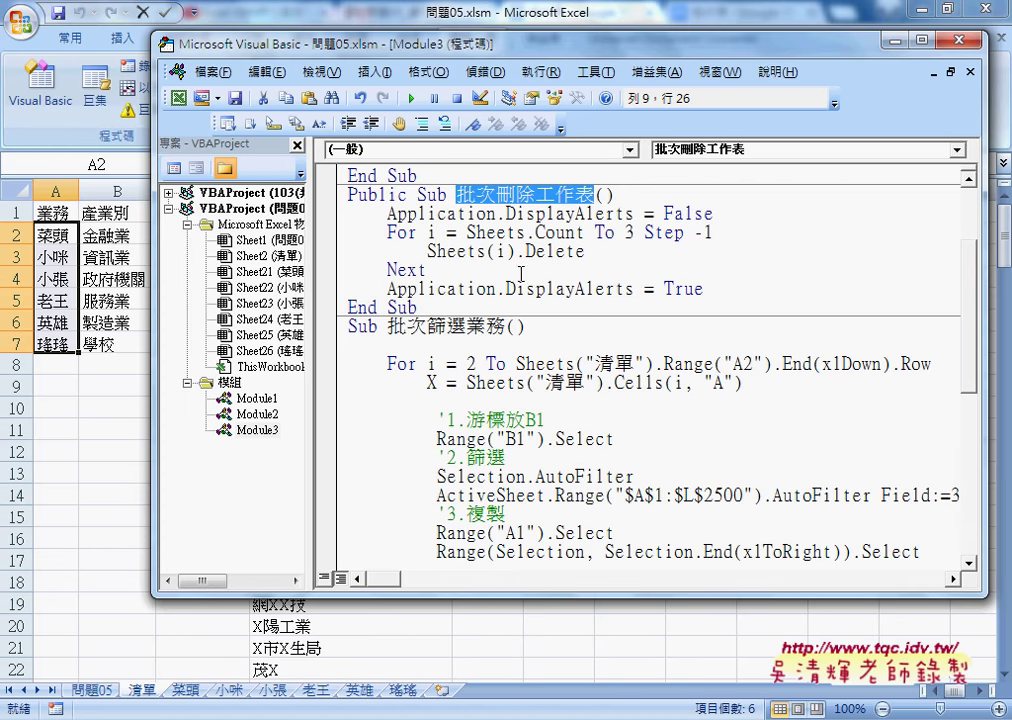
pyautogui.click(505, 346)
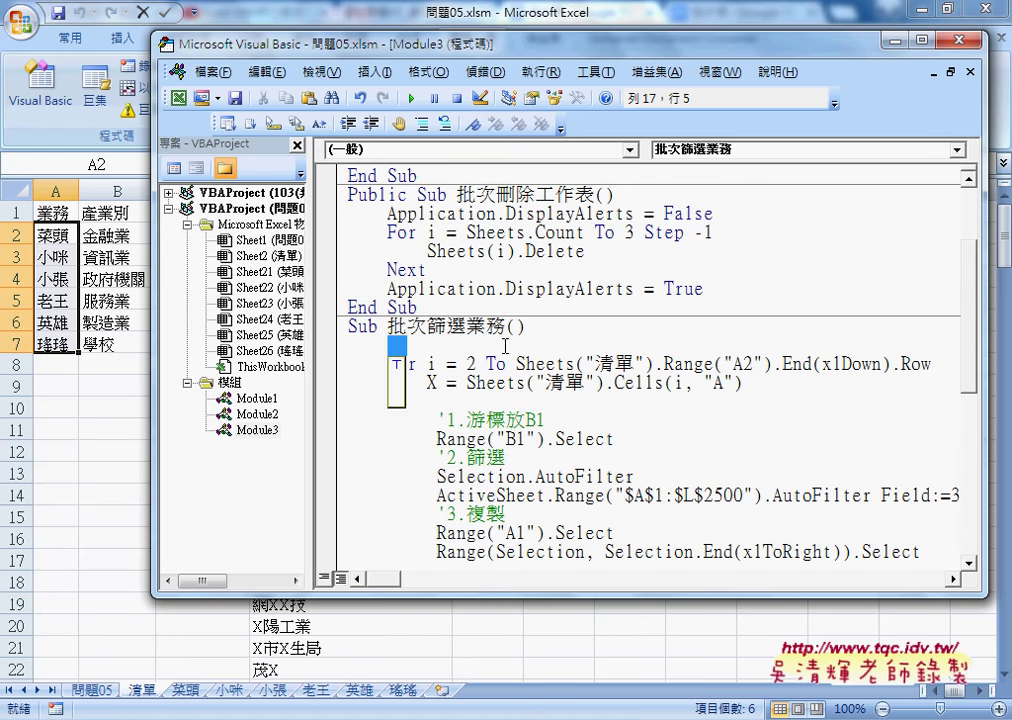
pyautogui.write('c')
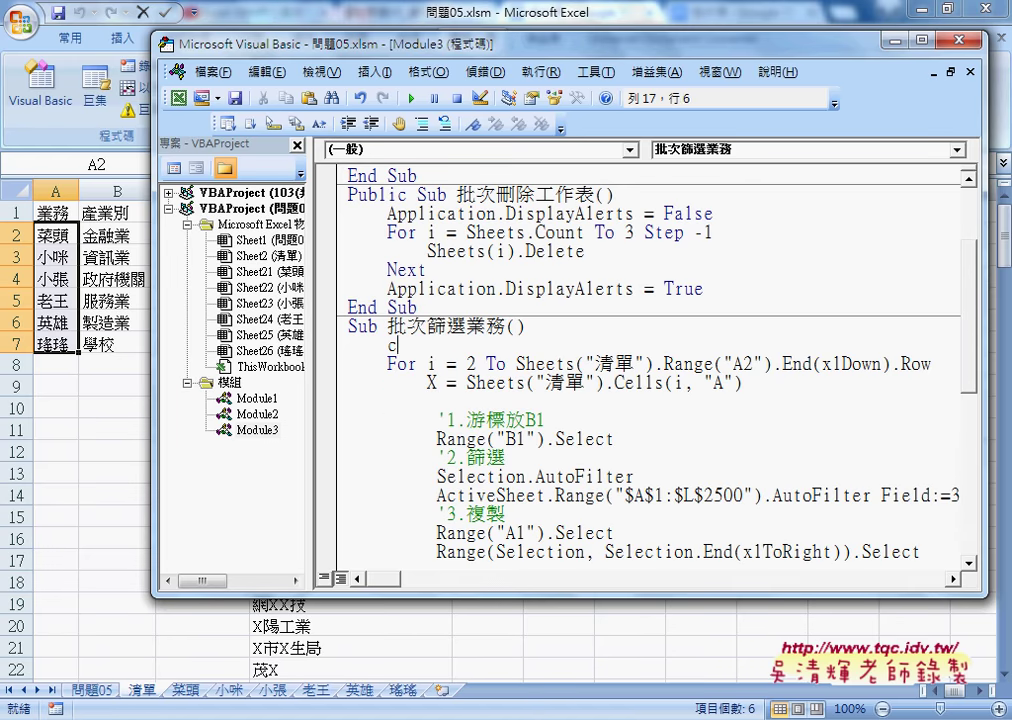
pyautogui.write('all 批次刪除工作表')
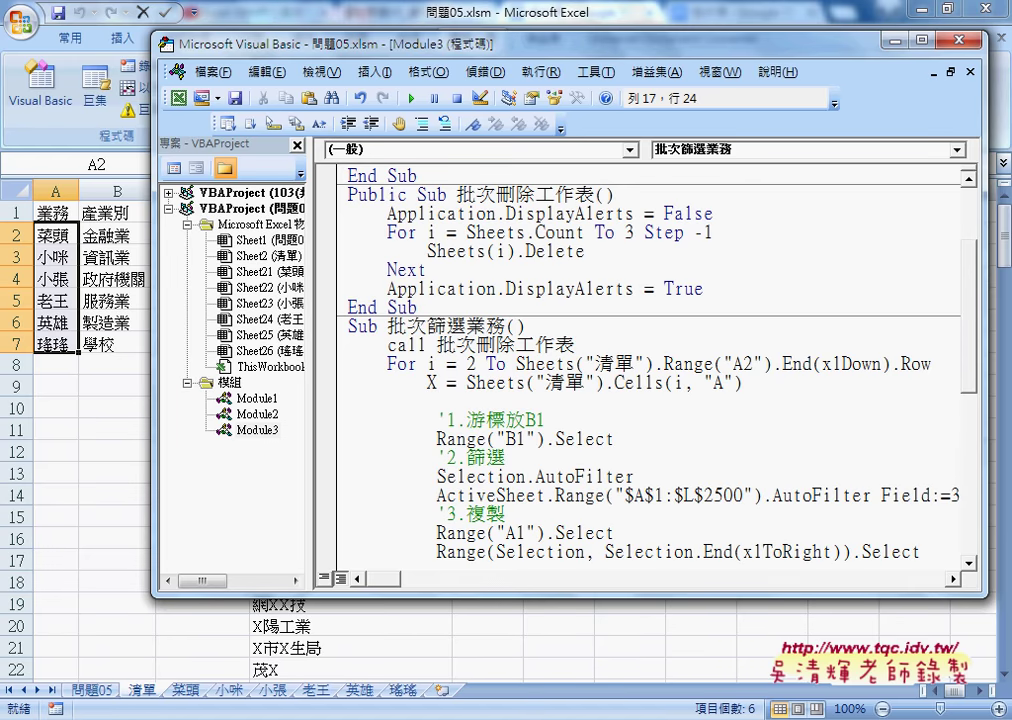
# Step: Add 'Sheets(1).Select' on the next line and highlight it
pyautogui.press('Return')
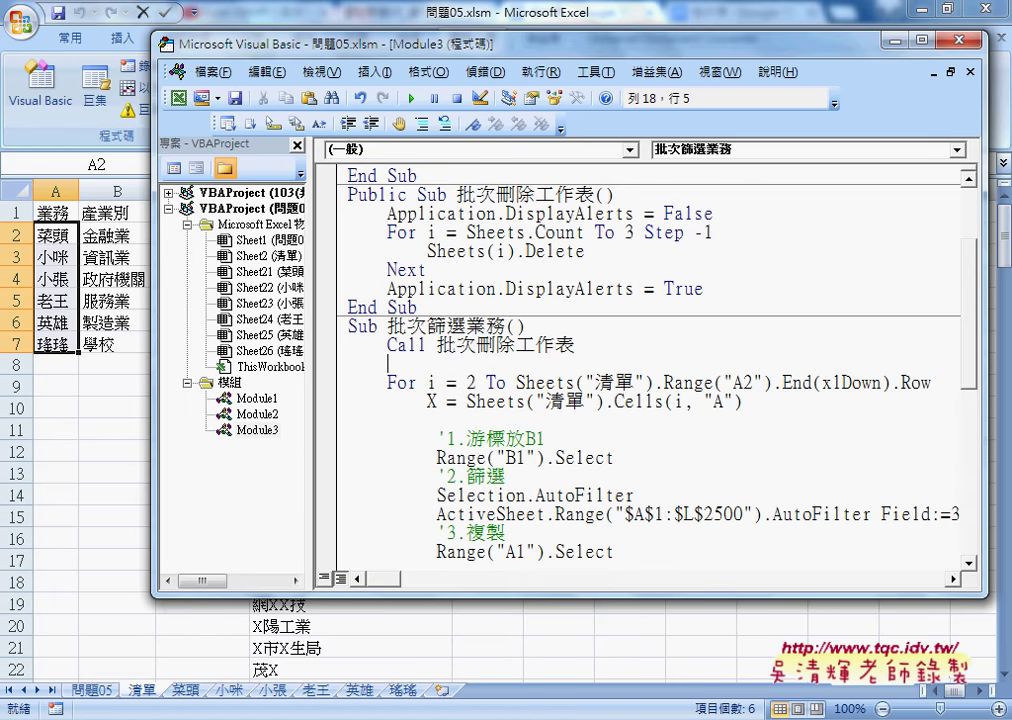
pyautogui.write('sheet')
pyautogui.write('s(1')
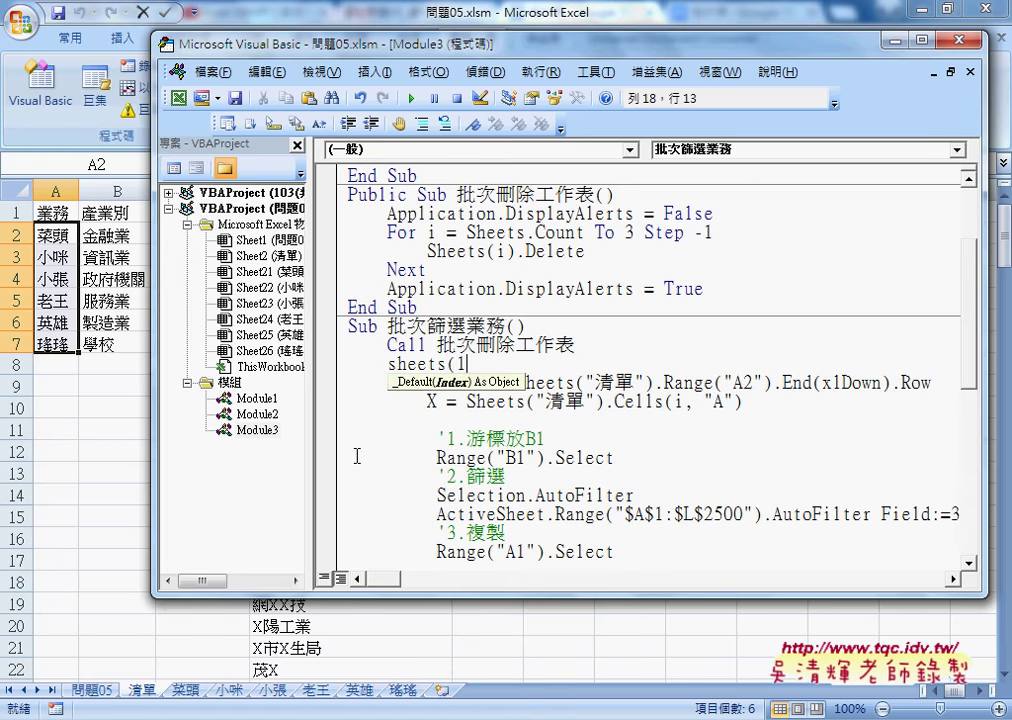
pyautogui.write(').')
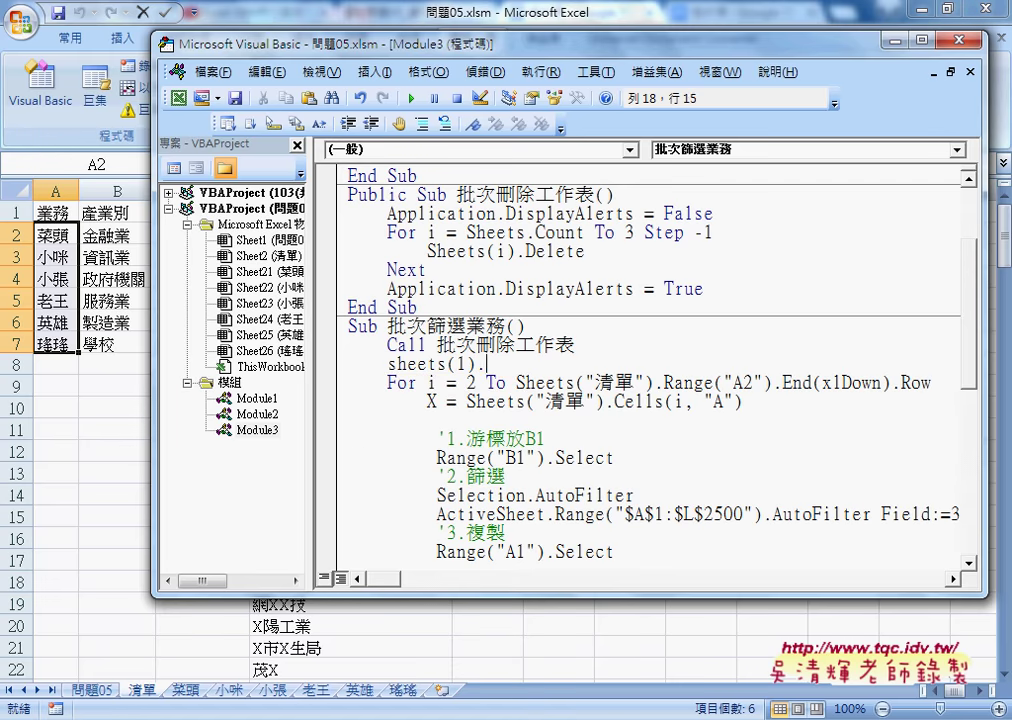
pyautogui.write('sel')
pyautogui.write('ect')
pyautogui.press('Down')
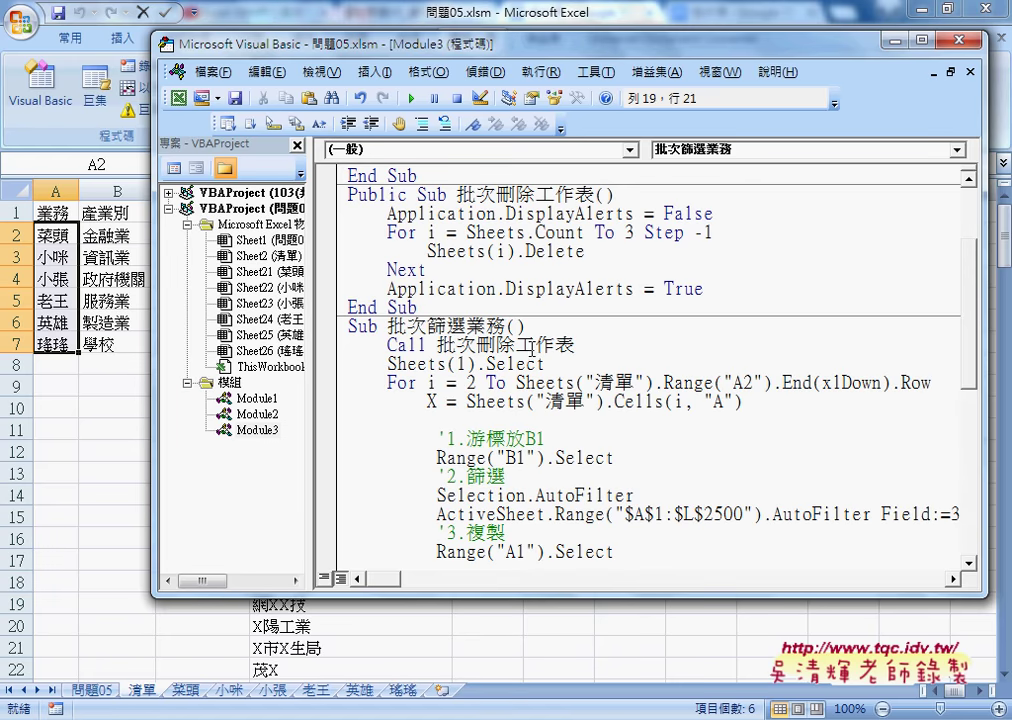
pyautogui.press('Up')
pyautogui.press('Up')
pyautogui.moveTo(387, 364); pyautogui.dragTo(545, 365)
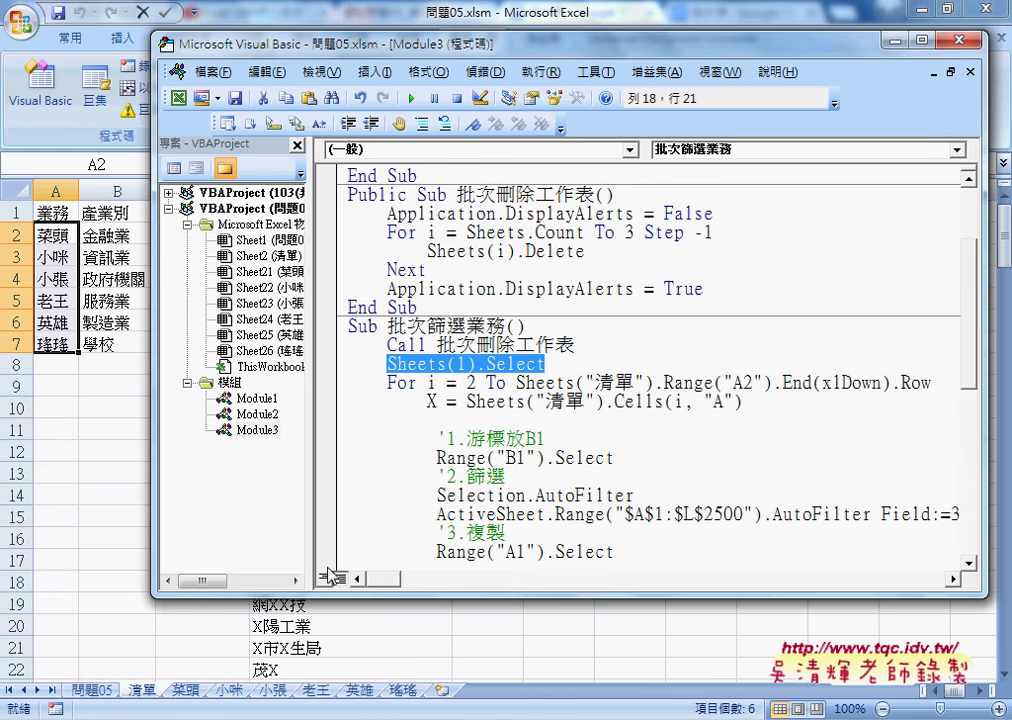
# Step: Step with F8 through deleting old sheets, selecting Sheets(1), and assigning the first name to X
pyautogui.click(546, 334)
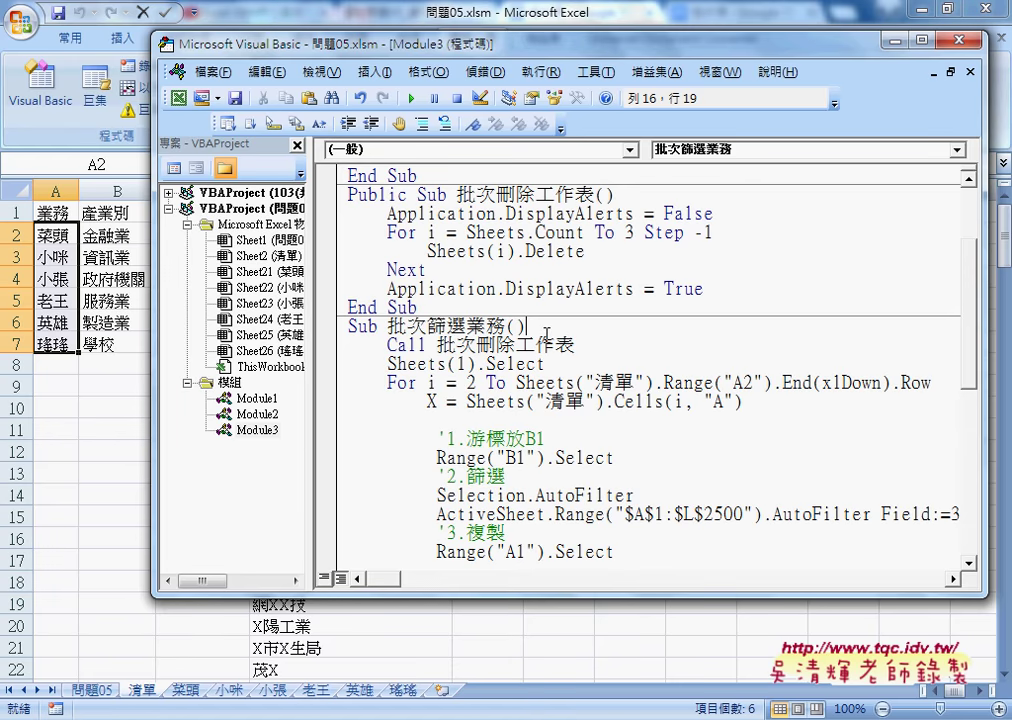
pyautogui.press('F8')
pyautogui.press('F8')
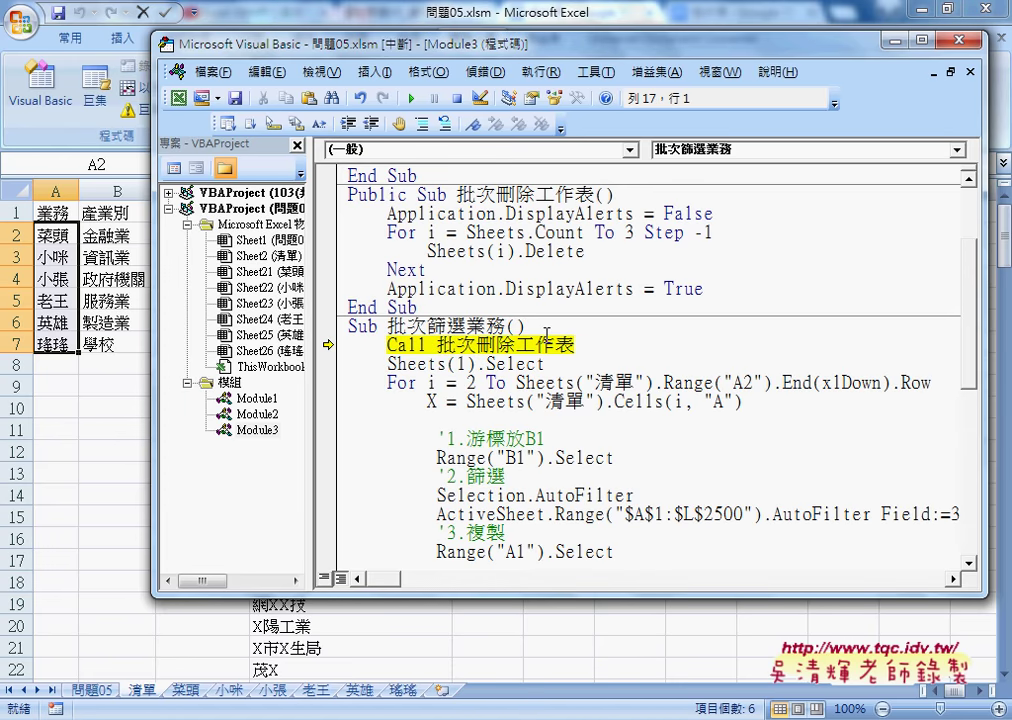
pyautogui.press('F8')
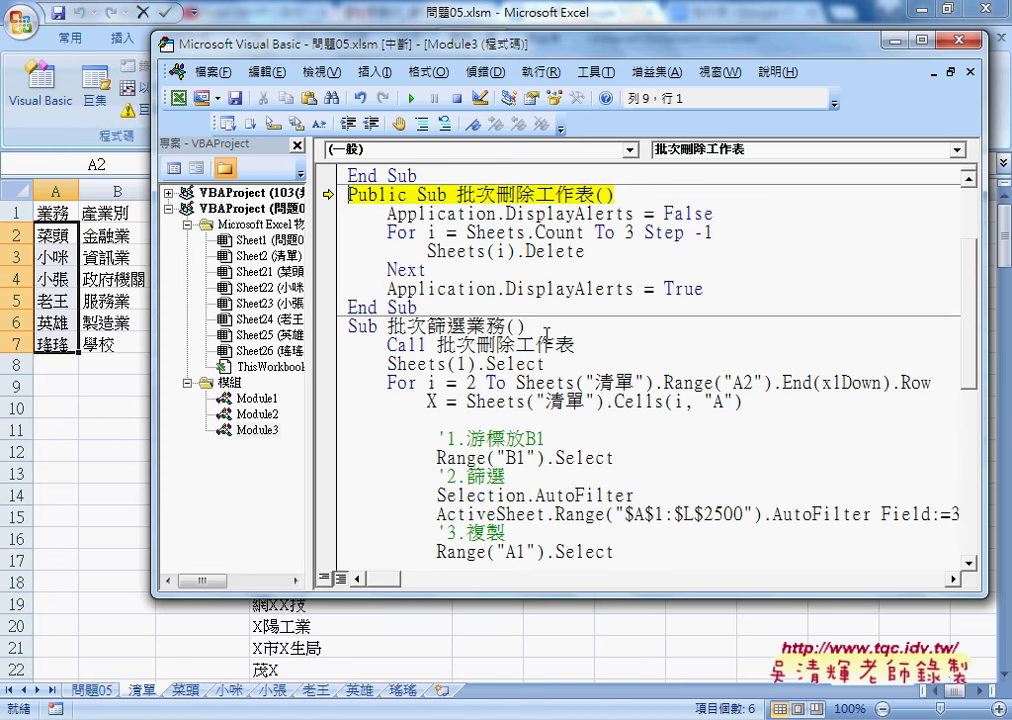
pyautogui.press('F8')
pyautogui.press('F8')
pyautogui.press('F8')
pyautogui.press('F8')
pyautogui.press('F8')
pyautogui.press('F8')
pyautogui.press('F8')
pyautogui.press('F8')
pyautogui.press('F8')
pyautogui.press('F8')
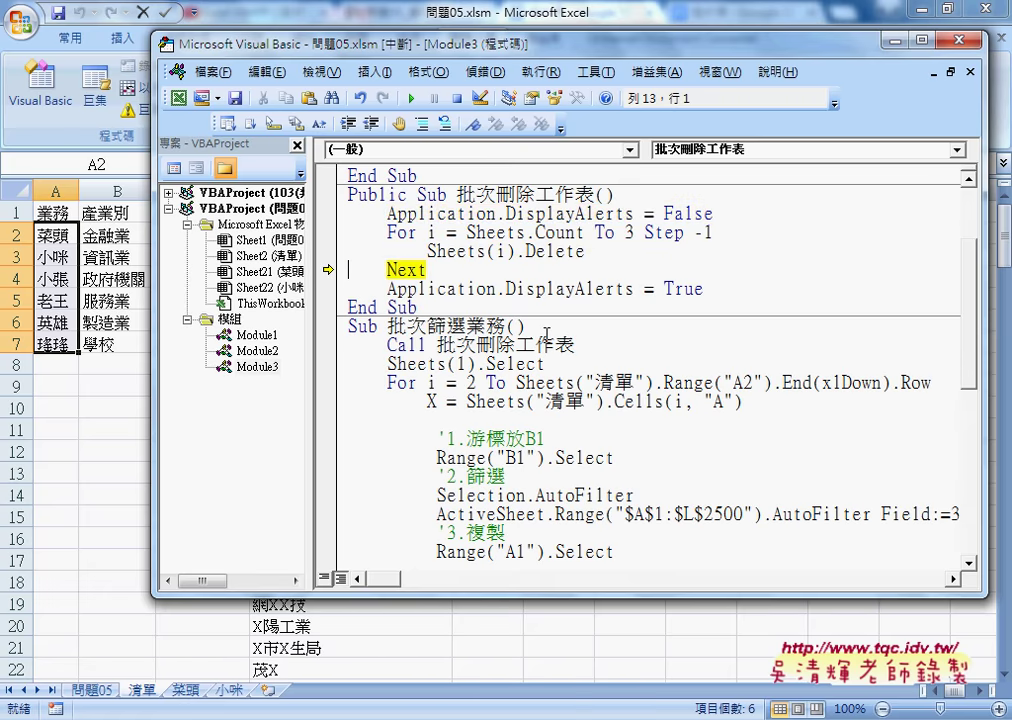
pyautogui.press('F8')
pyautogui.press('F8')
pyautogui.press('F8')
pyautogui.press('F8')
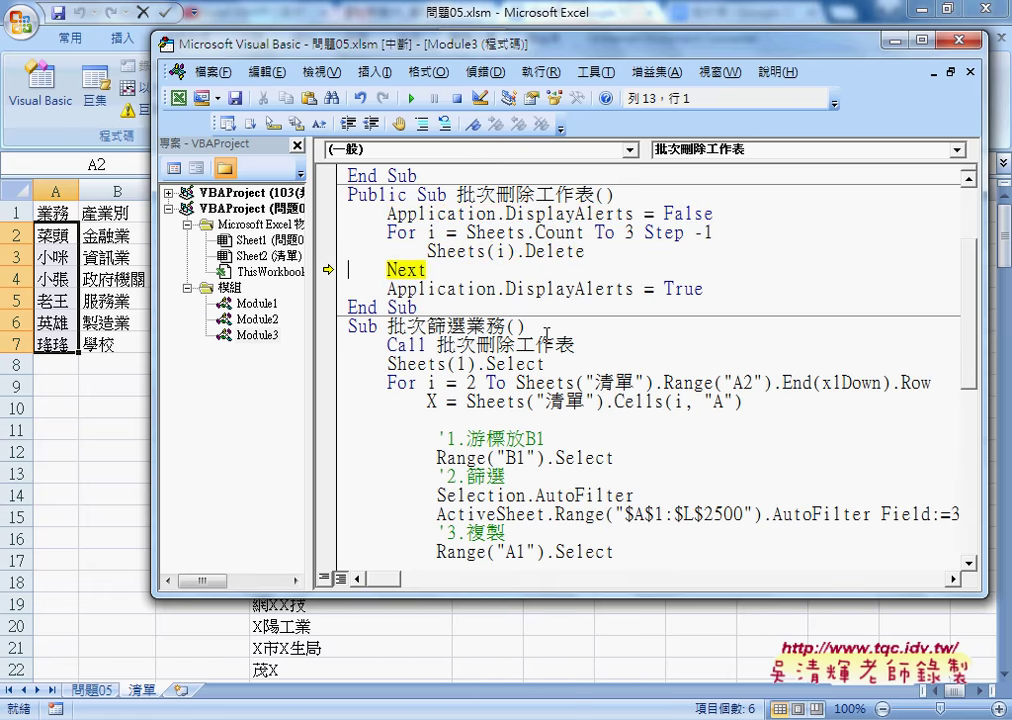
pyautogui.press('F8')
pyautogui.press('F8')
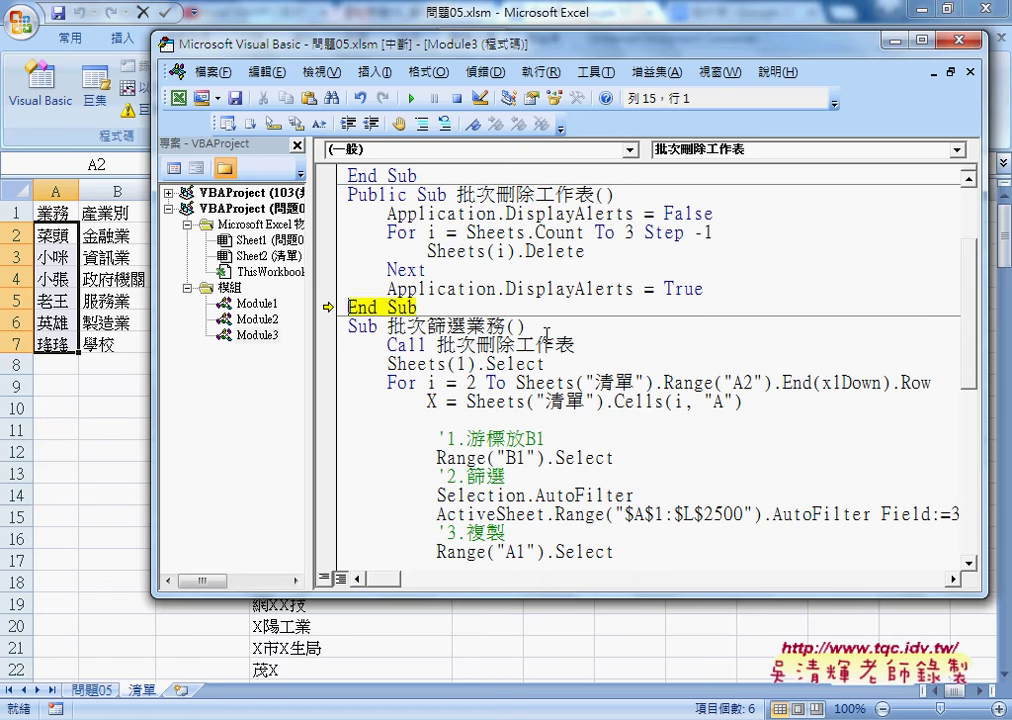
pyautogui.press('F8')
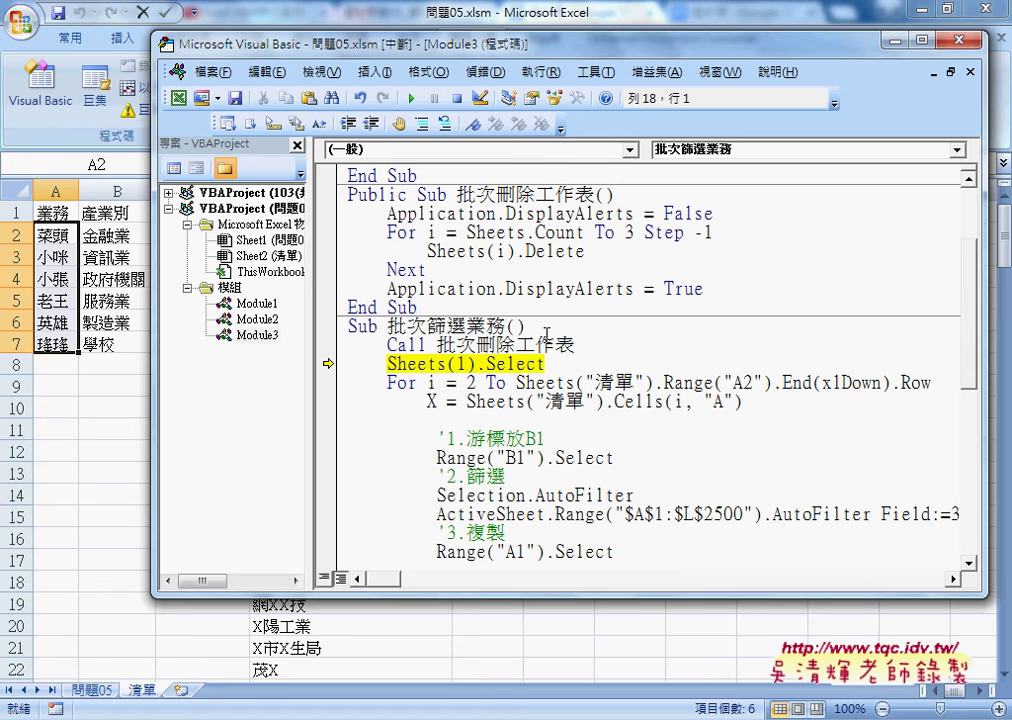
pyautogui.press('F8')
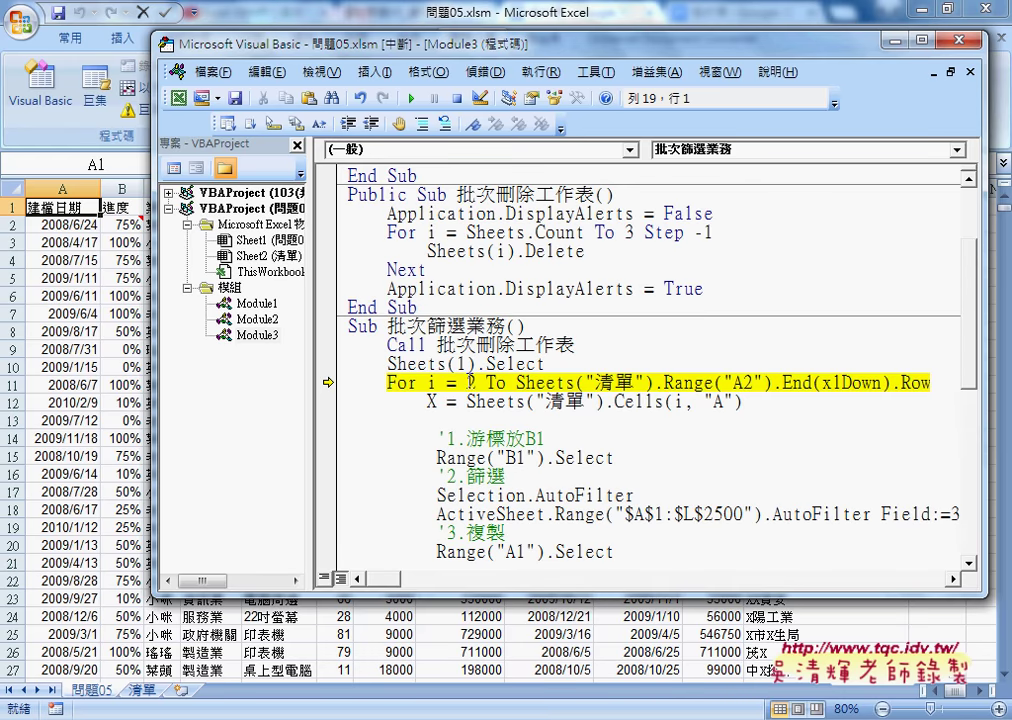
pyautogui.press('F8')
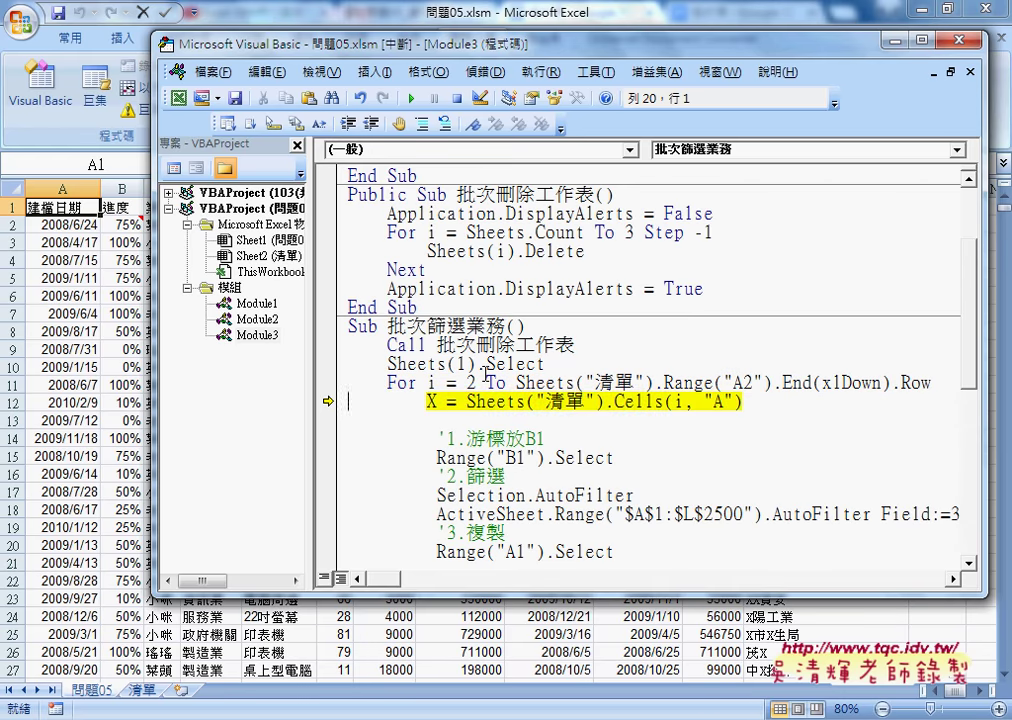
pyautogui.press('F8')
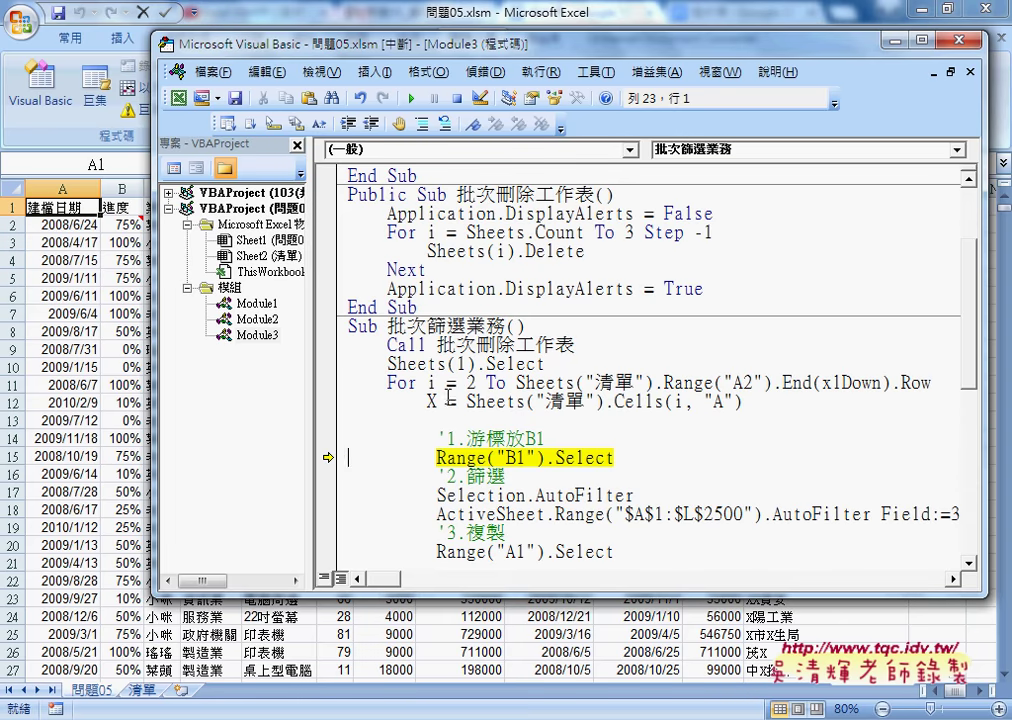
# Step: Step one loop pass: filter, copy, add and name the new sheet, paste, autofit, unfilter, then load the next name
pyautogui.moveTo(431, 399)
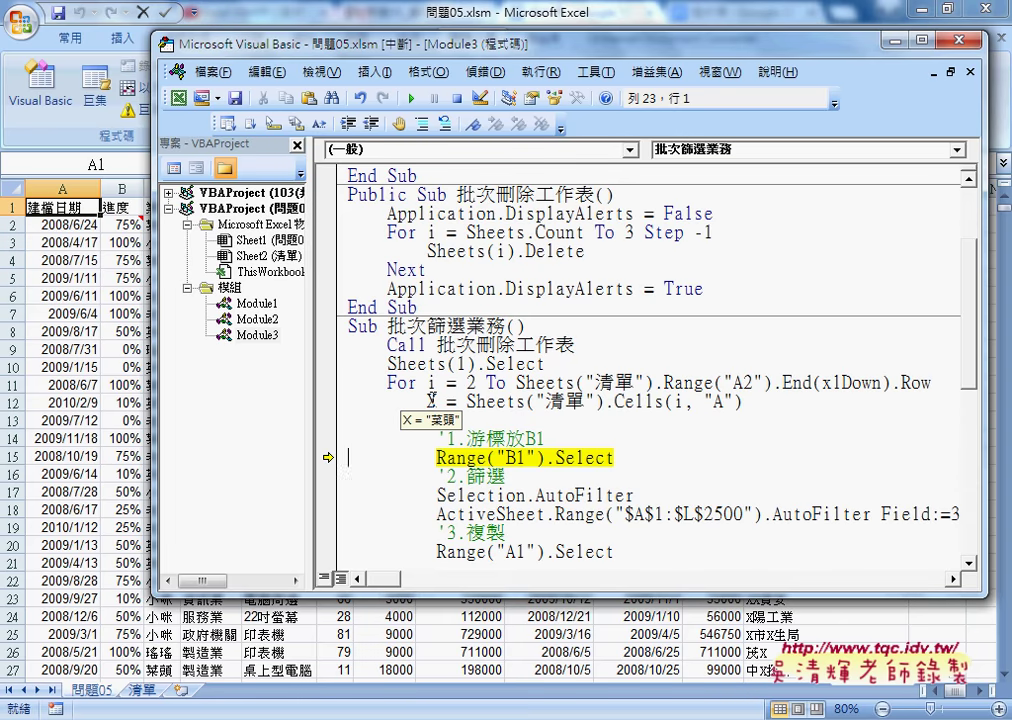
pyautogui.press('F8')
pyautogui.press('F8')
pyautogui.press('F8')
pyautogui.press('F8')
pyautogui.press('F8')
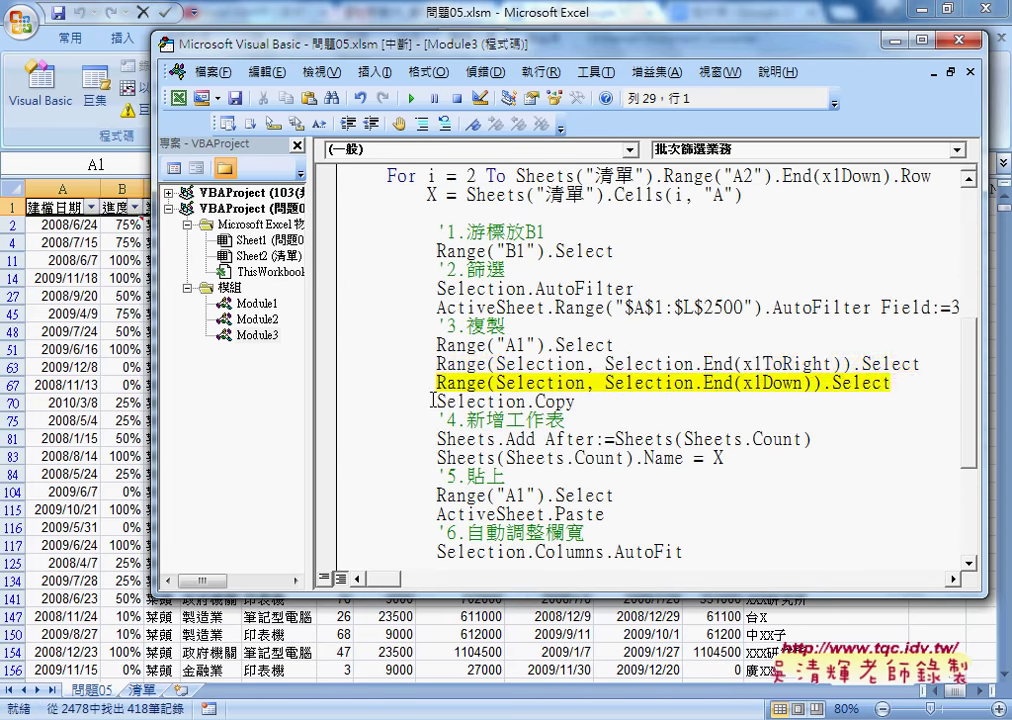
pyautogui.press('F8')
pyautogui.press('F8')
pyautogui.press('F8')
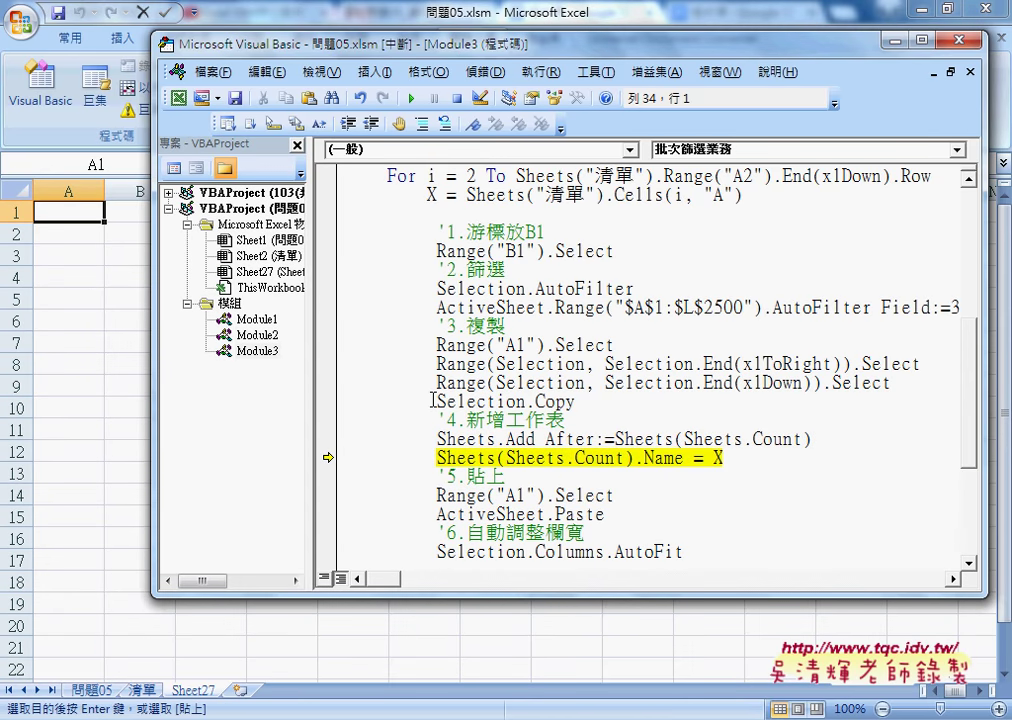
pyautogui.press('F8')
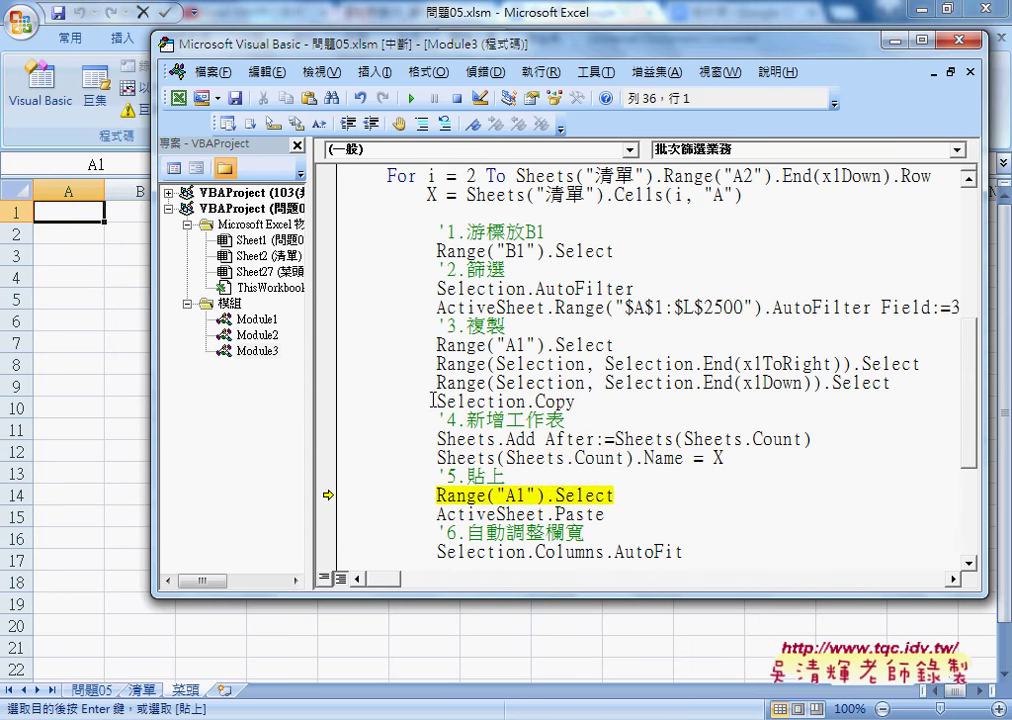
pyautogui.press('F8')
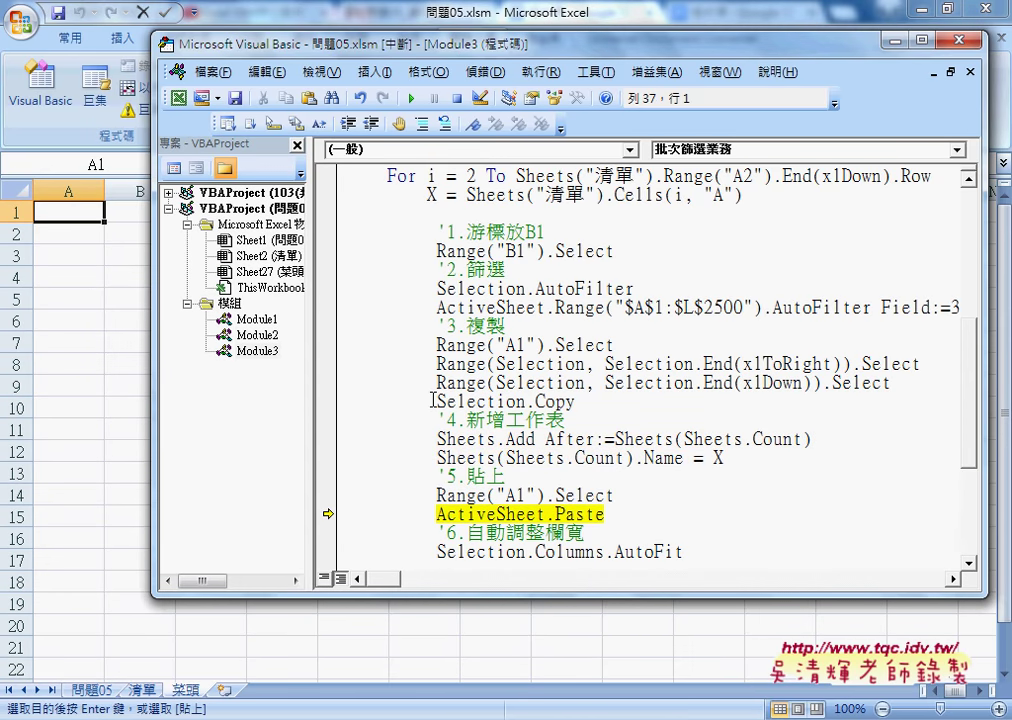
pyautogui.press('F8')
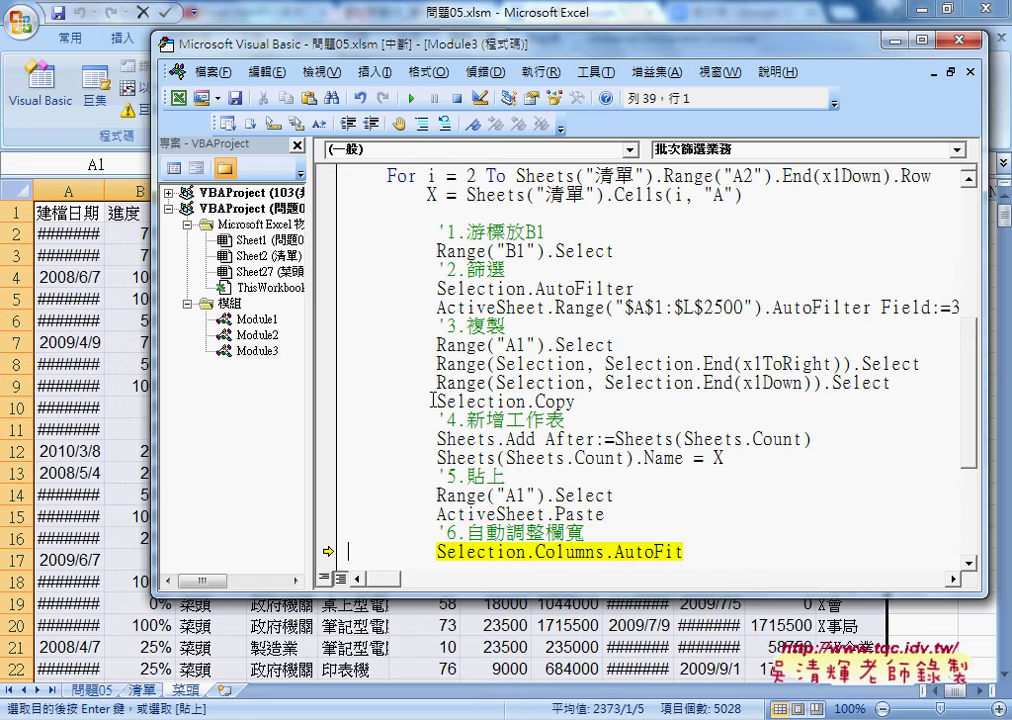
pyautogui.press('F8')
pyautogui.press('F8')
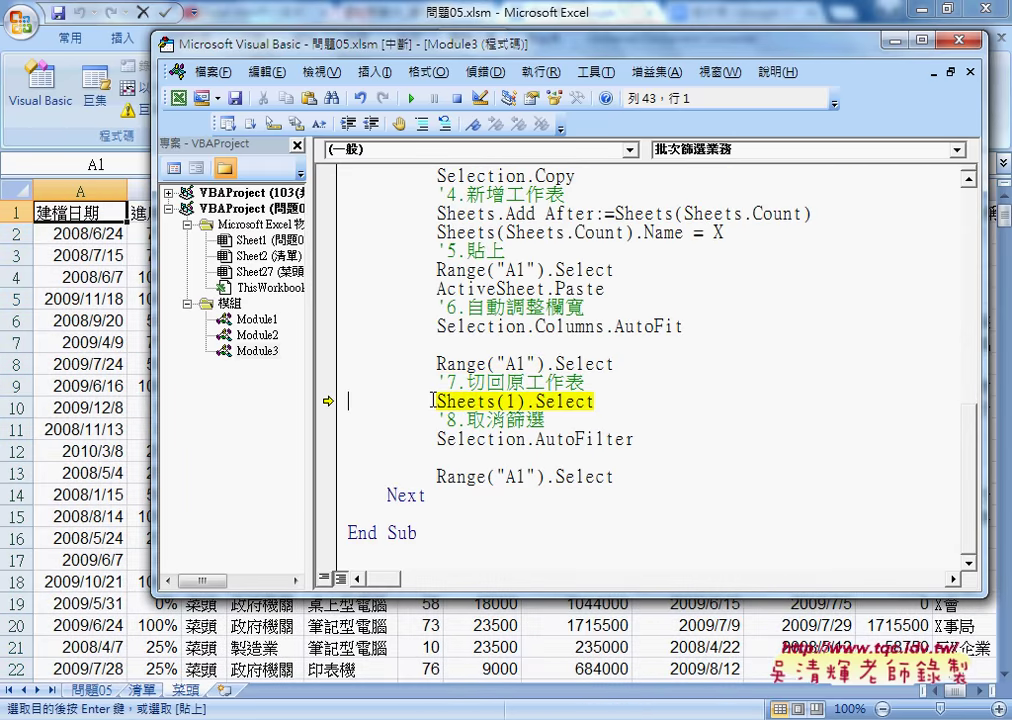
pyautogui.press('F8')
pyautogui.press('F8')
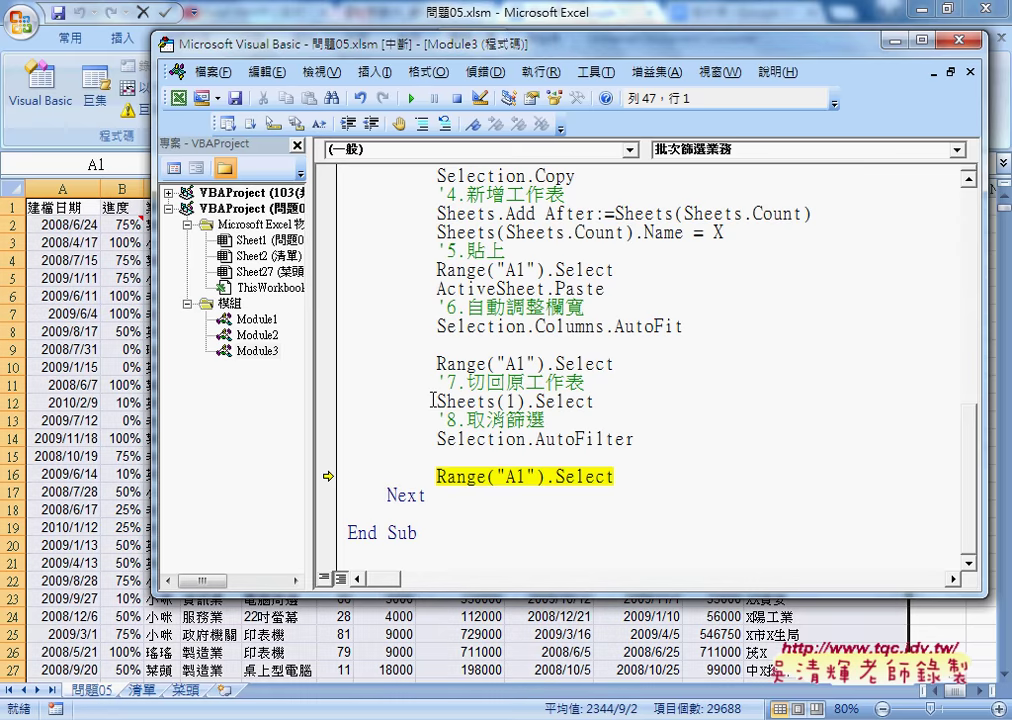
pyautogui.press('F8')
pyautogui.press('F8')
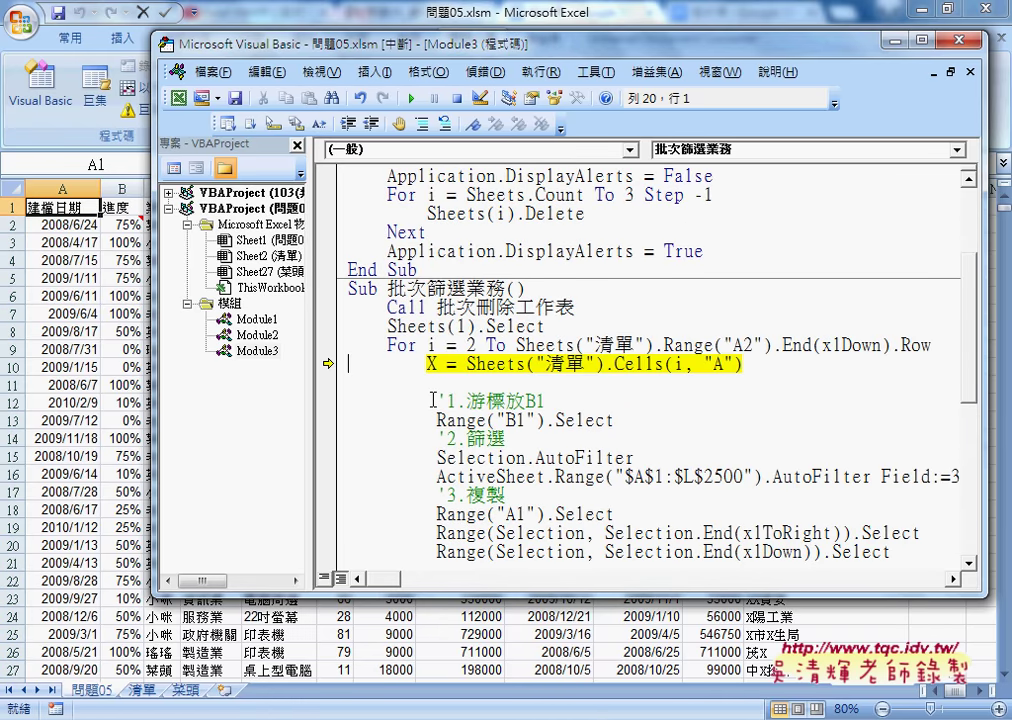
pyautogui.press('F8')
pyautogui.moveTo(432, 364)
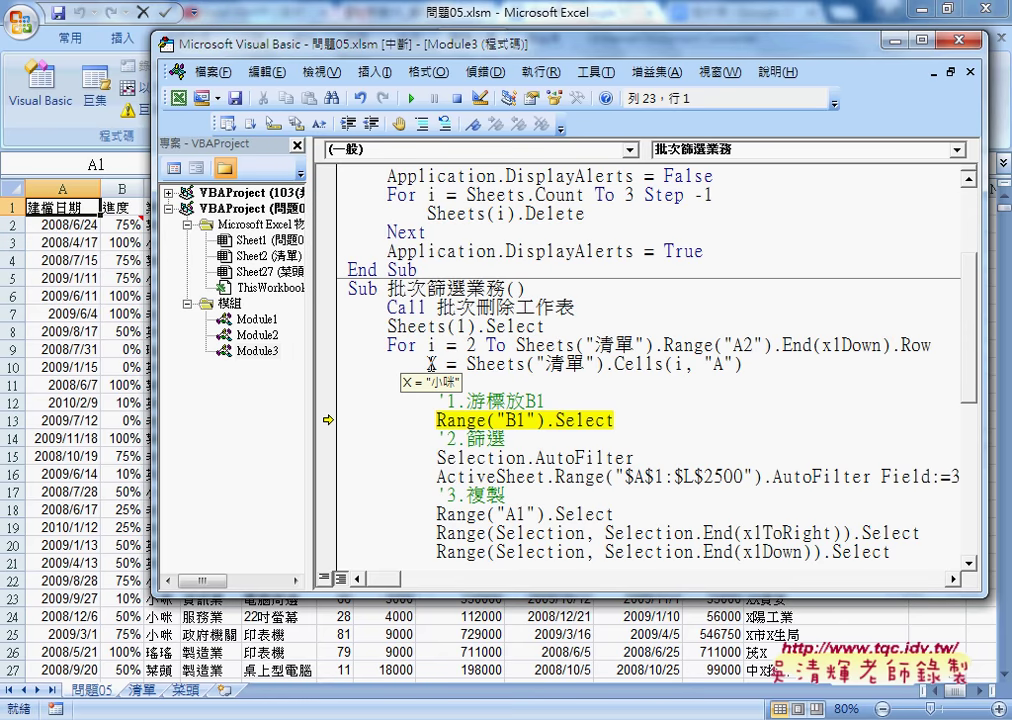
# Step: Let the stepped run finish, then rerun 批次篩選業務 to rebuild every salesperson sheet
pyautogui.click(410, 98)
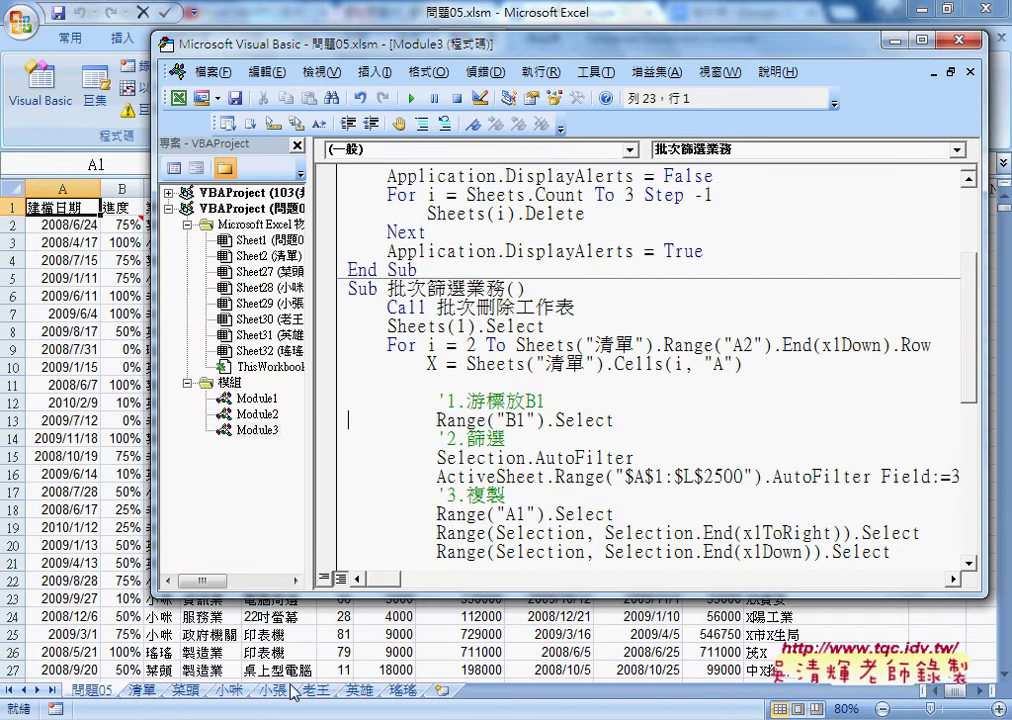
pyautogui.click(516, 365)
pyautogui.click(409, 99)
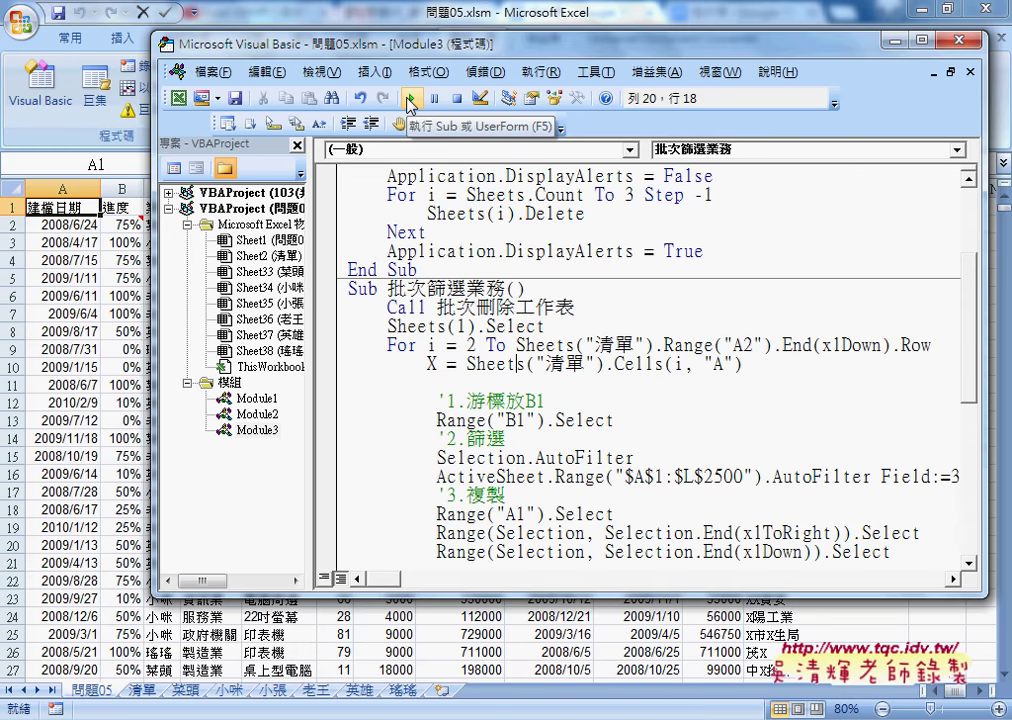
# Step: Back in Excel, check each of the six names in 清單 A2:A7, then open the 問題05 data sheet
pyautogui.hotkey('alt', 'F11')
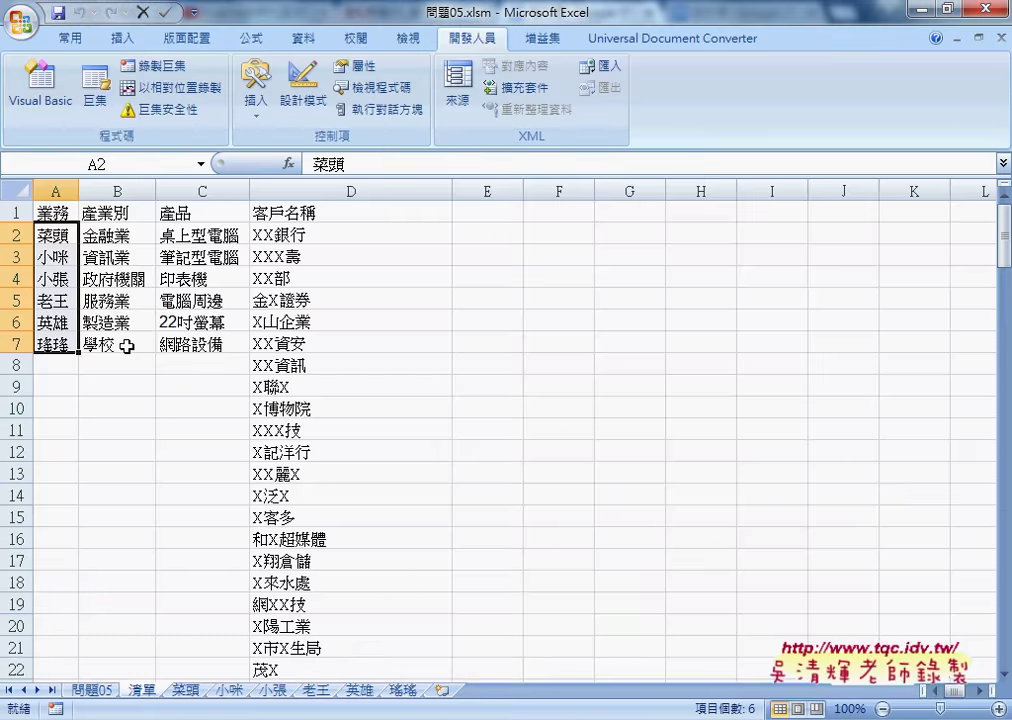
pyautogui.click(50, 236)
pyautogui.click(50, 257)
pyautogui.click(55, 279)
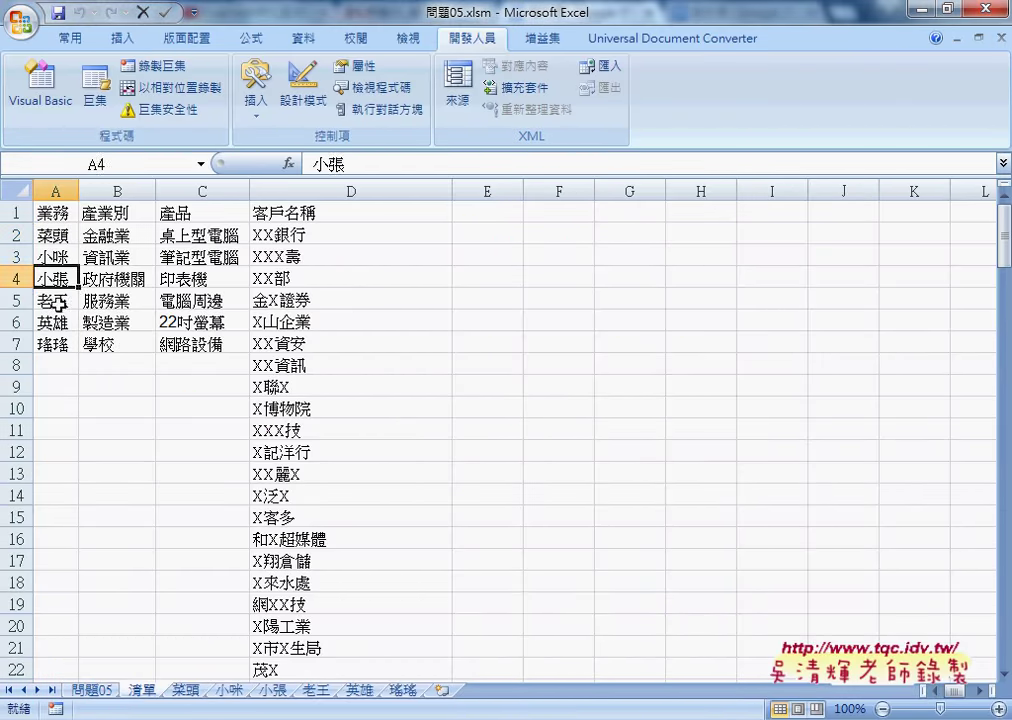
pyautogui.click(57, 300)
pyautogui.click(55, 322)
pyautogui.click(55, 344)
pyautogui.click(99, 691)
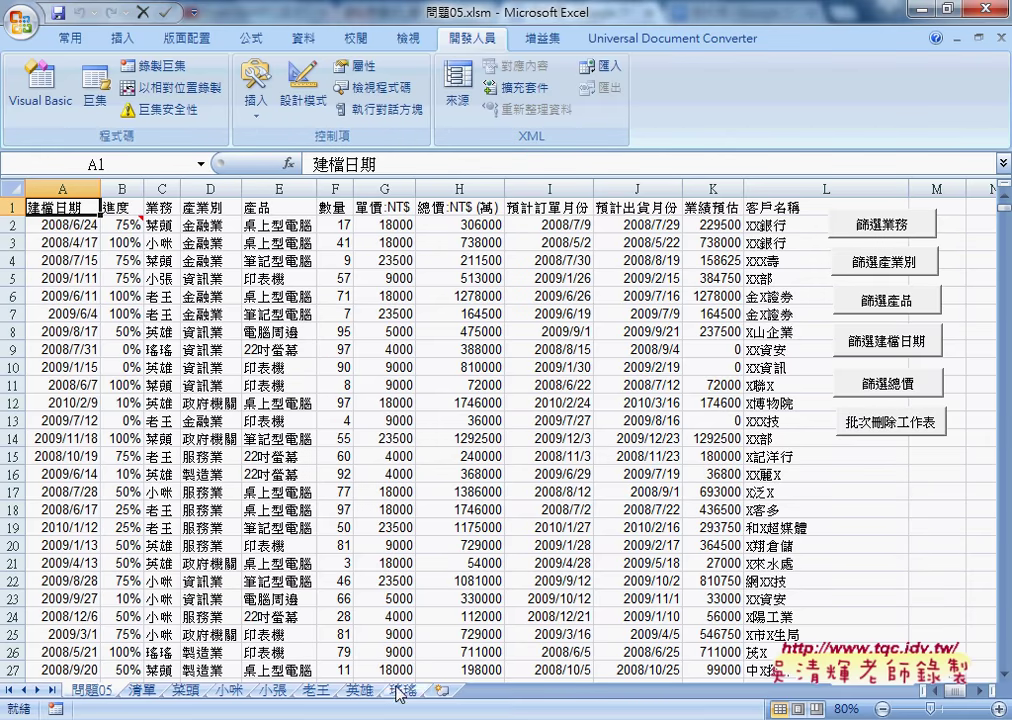
# Step: Bring the editor forward and highlight the macro name and the line reading names from 清單
pyautogui.click(385, 490)
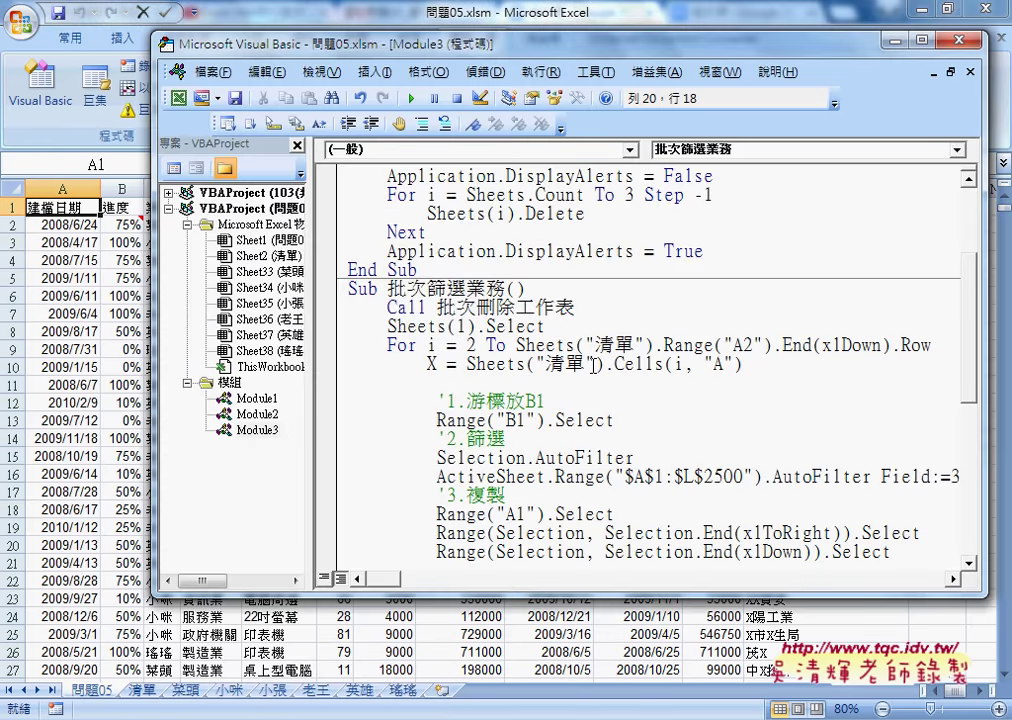
pyautogui.moveTo(430, 43); pyautogui.dragTo(312, 31)
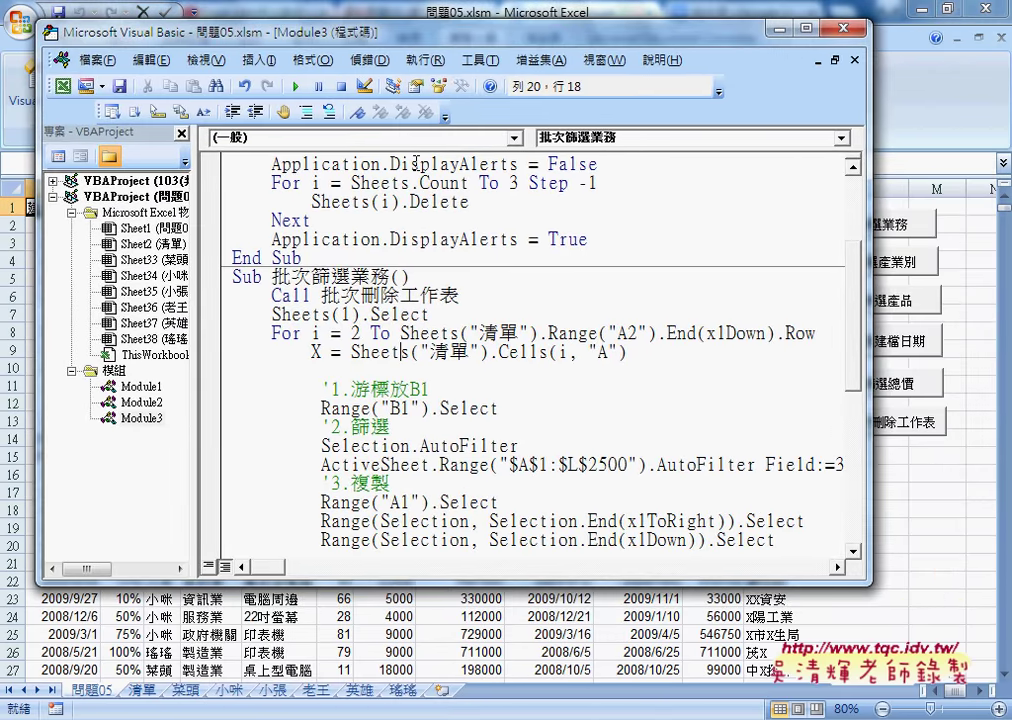
pyautogui.moveTo(312, 277); pyautogui.dragTo(390, 277)
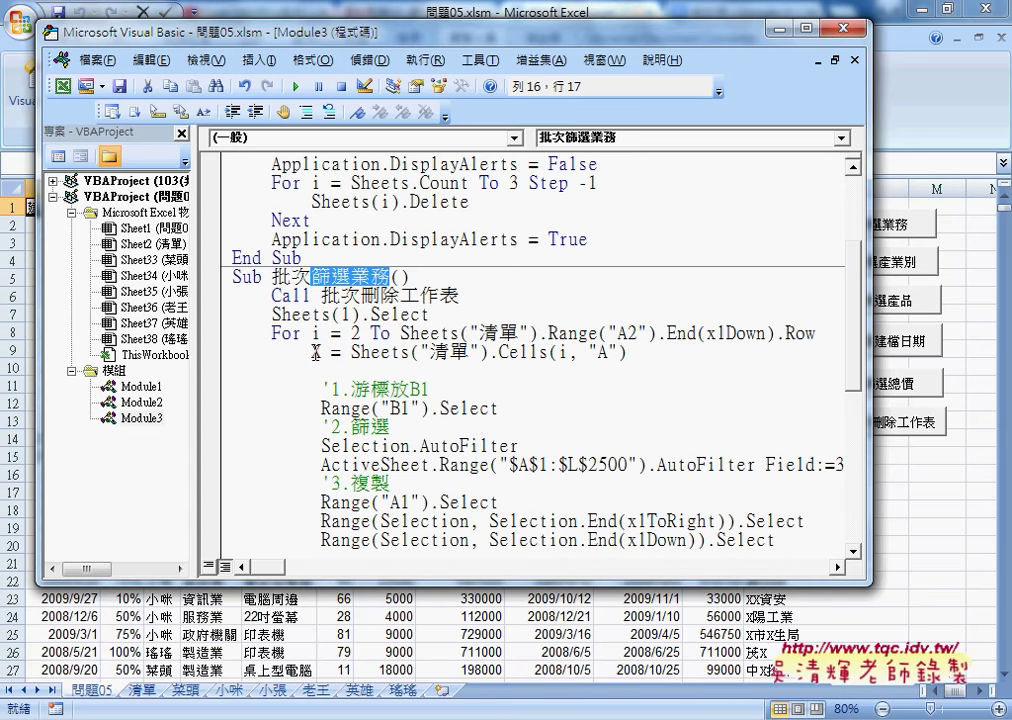
pyautogui.moveTo(313, 352); pyautogui.dragTo(644, 353)
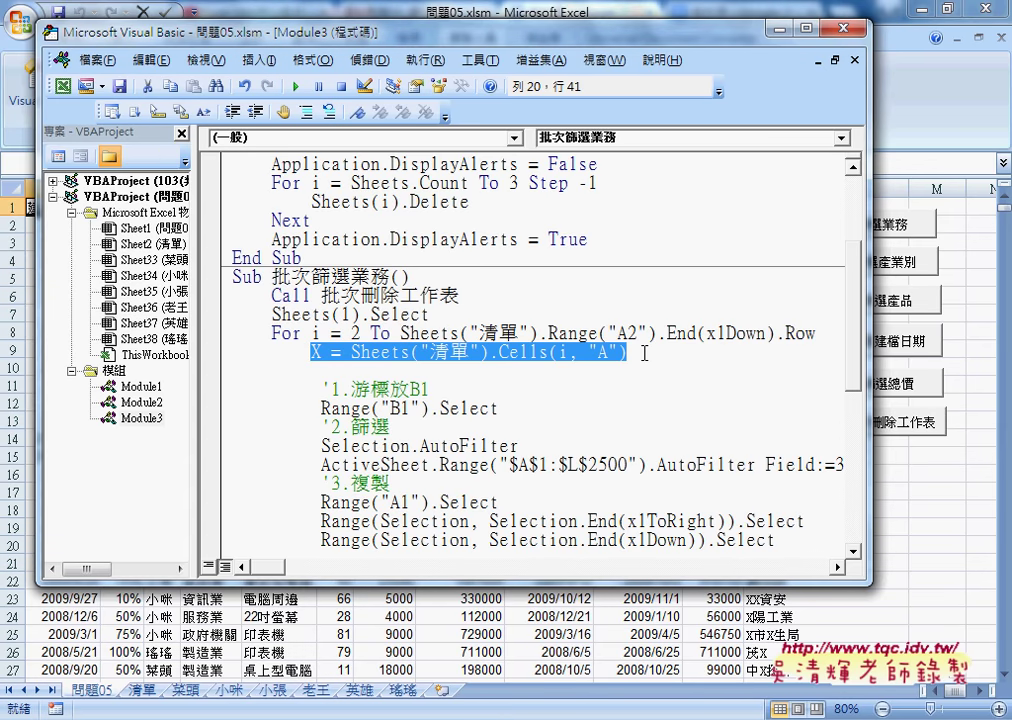
pyautogui.click(354, 348)
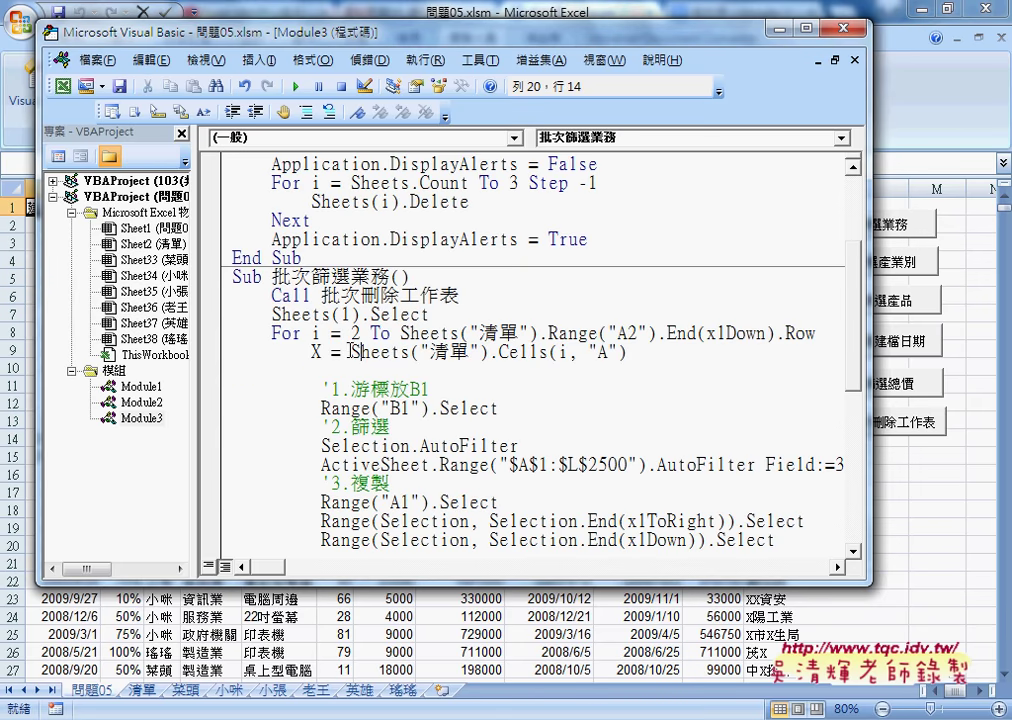
pyautogui.scroll(-1, 411, 281)
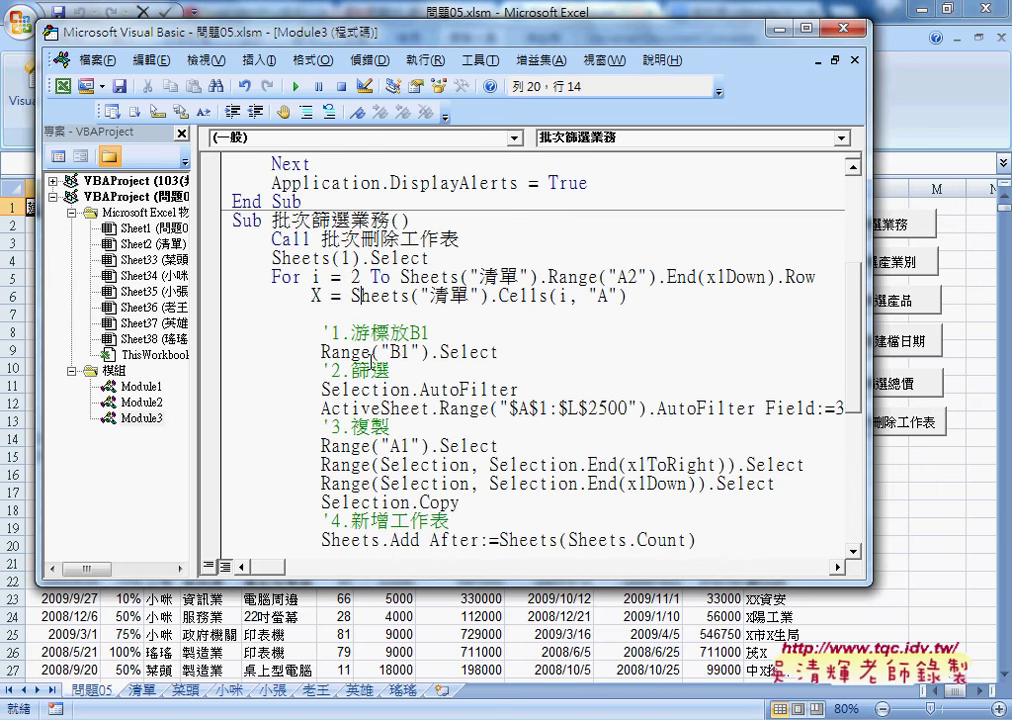
pyautogui.moveTo(271, 277); pyautogui.dragTo(815, 277)
pyautogui.scroll(1, 793, 272)
pyautogui.scroll(3, 793, 272)
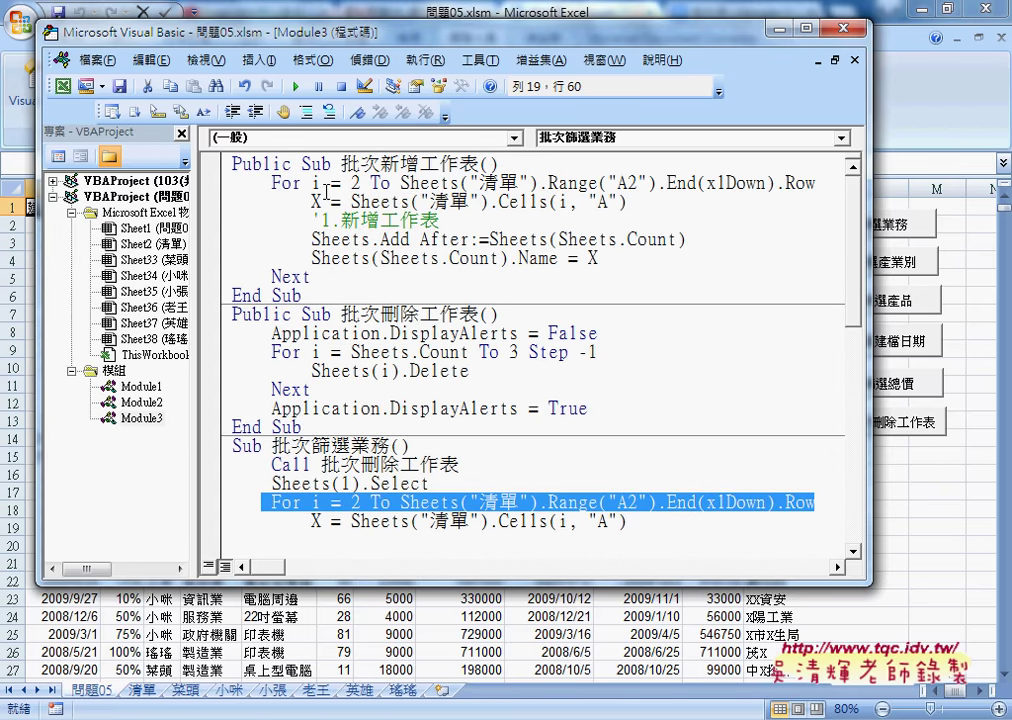
pyautogui.click(271, 183)
# Step: Highlight the For loop line and the loop body down to Selection.AutoFilter
pyautogui.moveTo(271, 183); pyautogui.dragTo(311, 277)
pyautogui.scroll(-3, 311, 277)
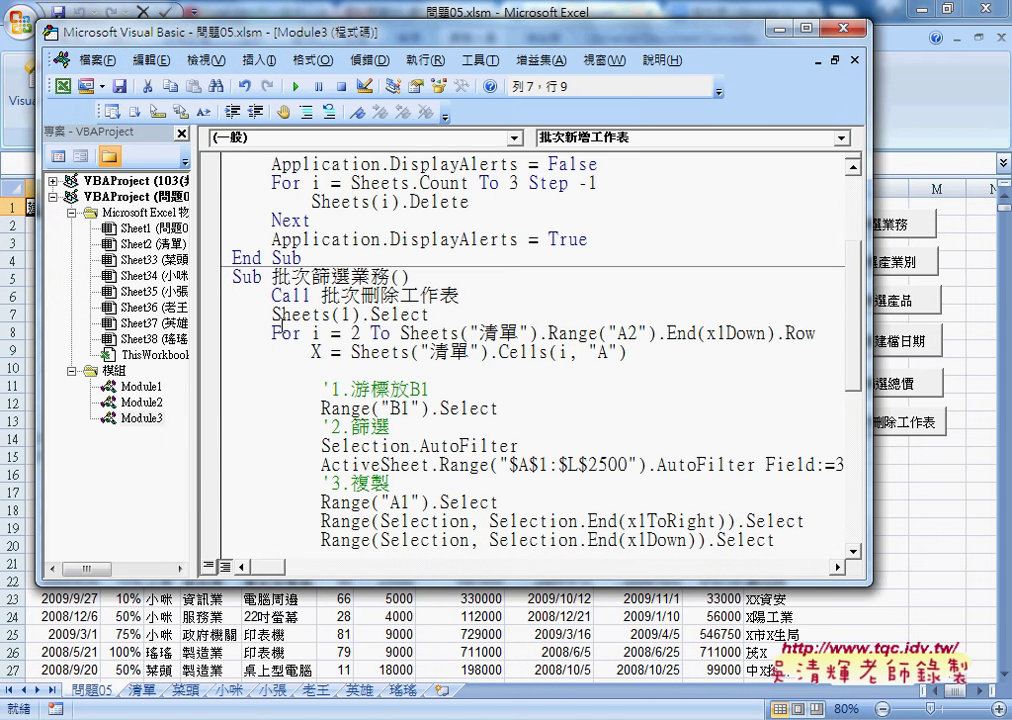
pyautogui.moveTo(271, 333); pyautogui.dragTo(818, 333)
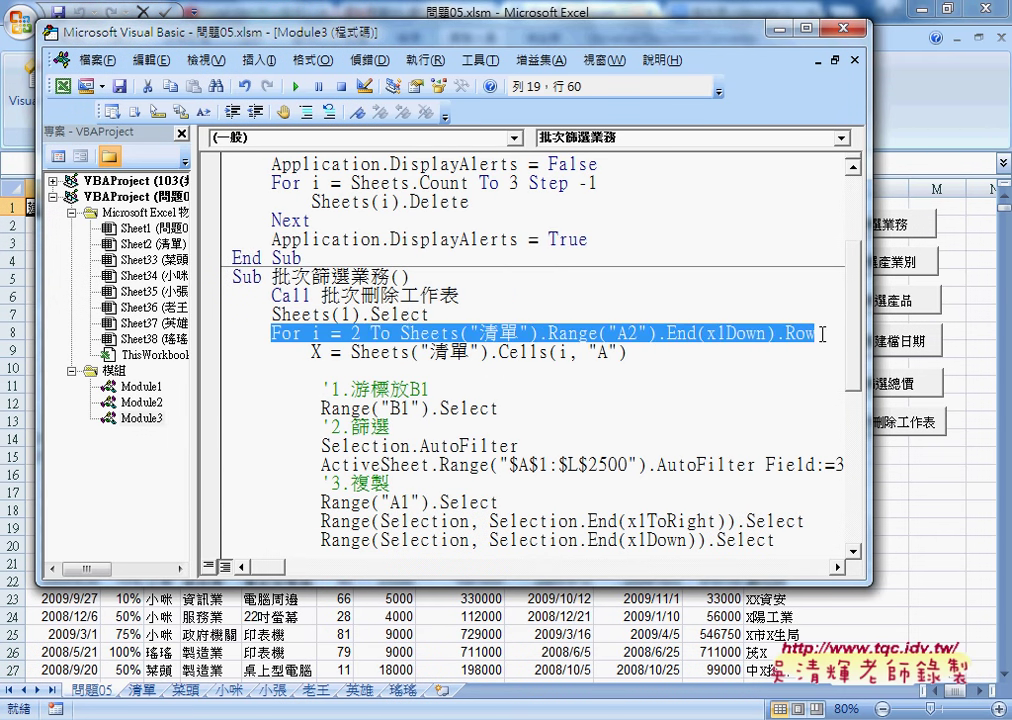
pyautogui.scroll(-6, 820, 335)
pyautogui.scroll(-1, 820, 335)
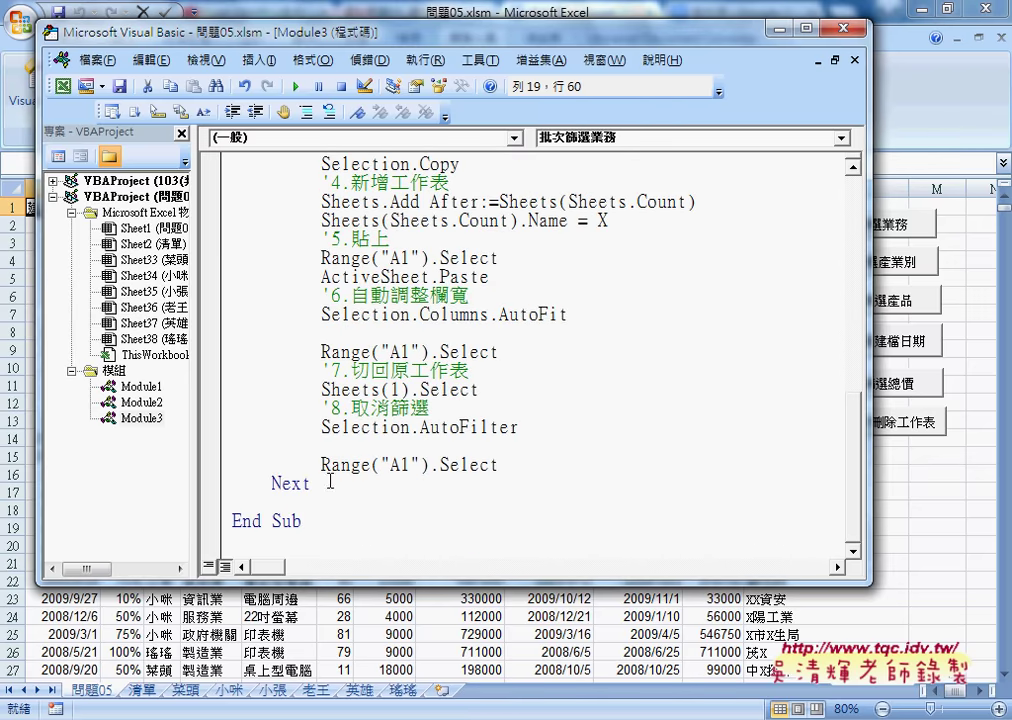
pyautogui.moveTo(330, 482); pyautogui.dragTo(232, 482)
pyautogui.scroll(5, 325, 435)
pyautogui.scroll(2, 325, 435)
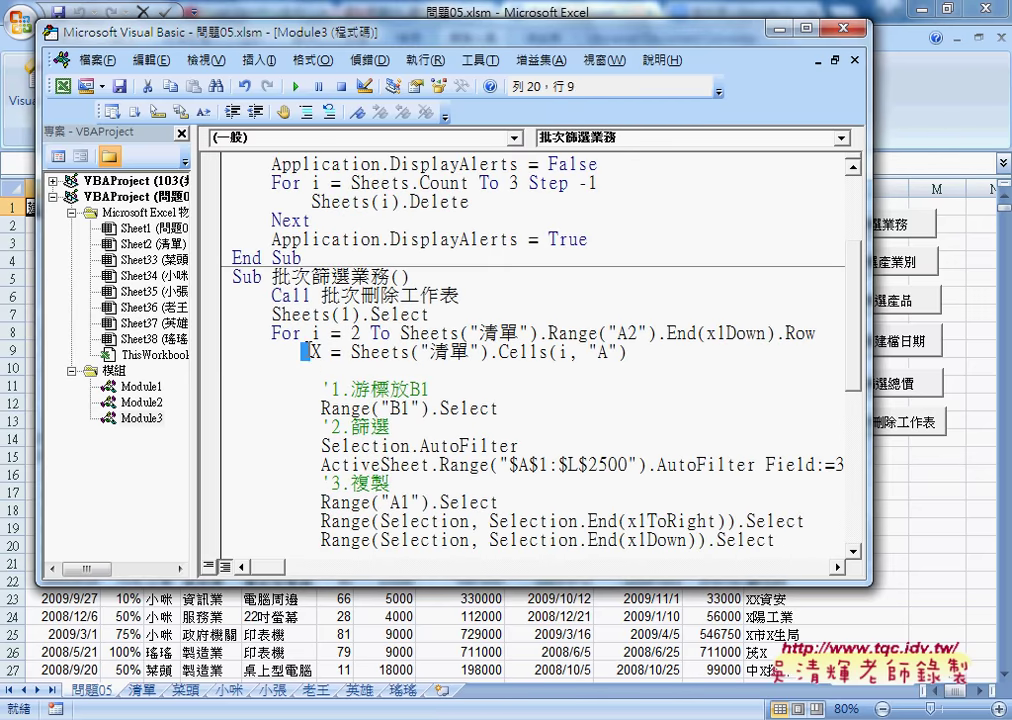
pyautogui.moveTo(301, 352); pyautogui.dragTo(627, 352)
pyautogui.moveTo(393, 371); pyautogui.dragTo(462, 440)
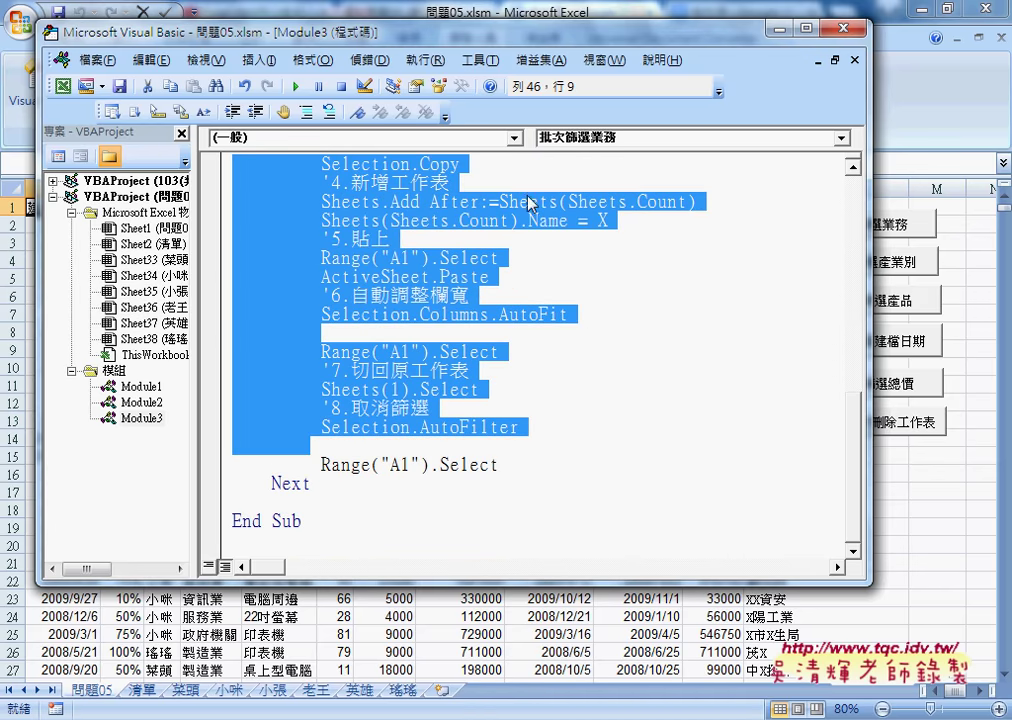
# Step: Rerun 批次篩選業務 to rebuild the six salesperson sheets, 菜頭 through 瑤瑤
pyautogui.click(298, 88)
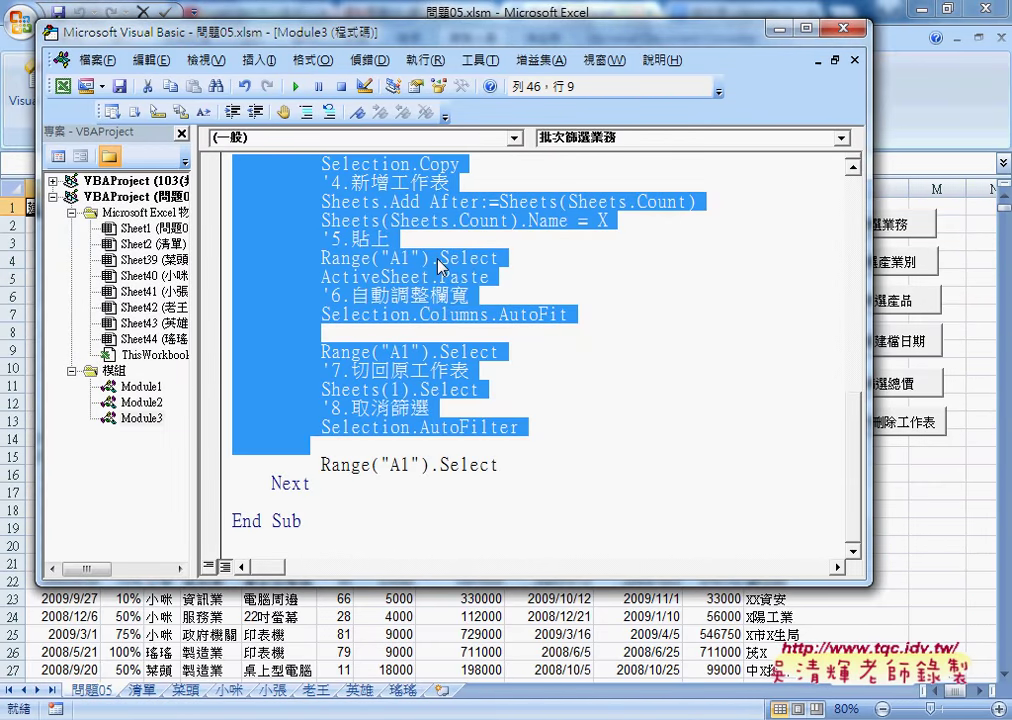
pyautogui.scroll(6, 461, 307)
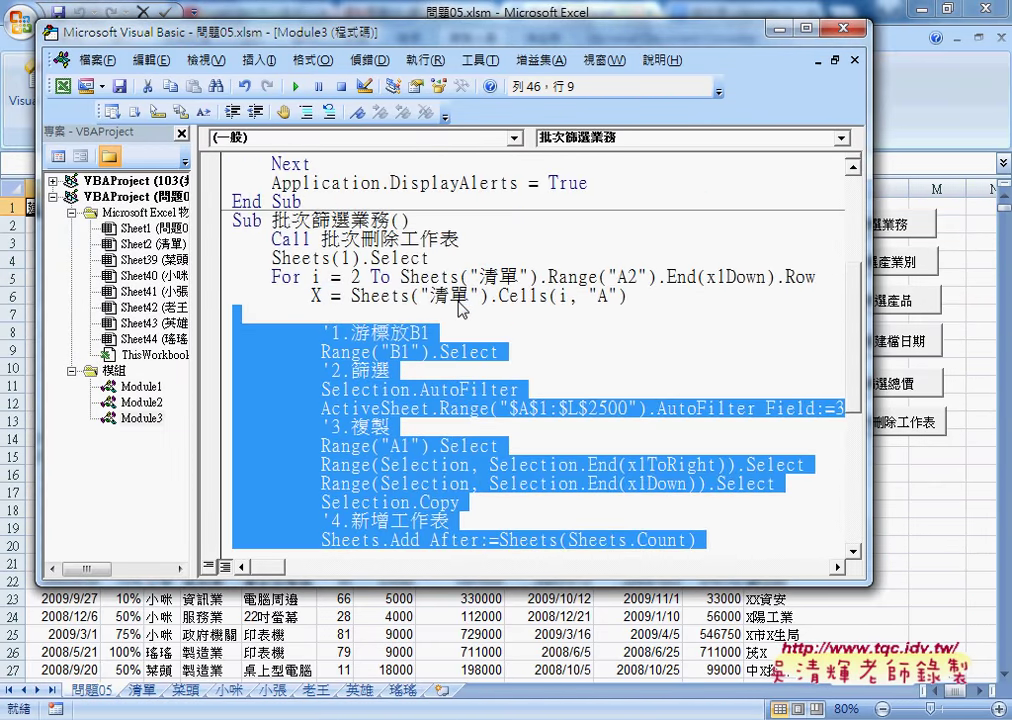
pyautogui.scroll(-1, 461, 307)
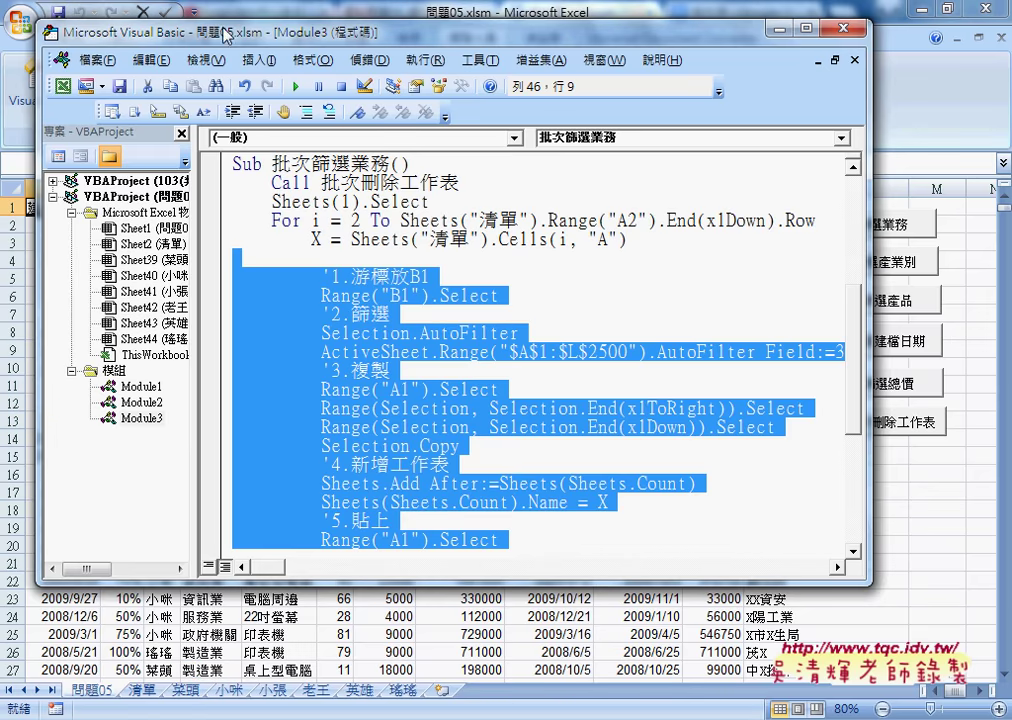
pyautogui.moveTo(288, 35); pyautogui.dragTo(491, 45)
# Step: Run the macro once more, then add a '關閉畫面更新 comment under the Sub header
pyautogui.click(497, 96)
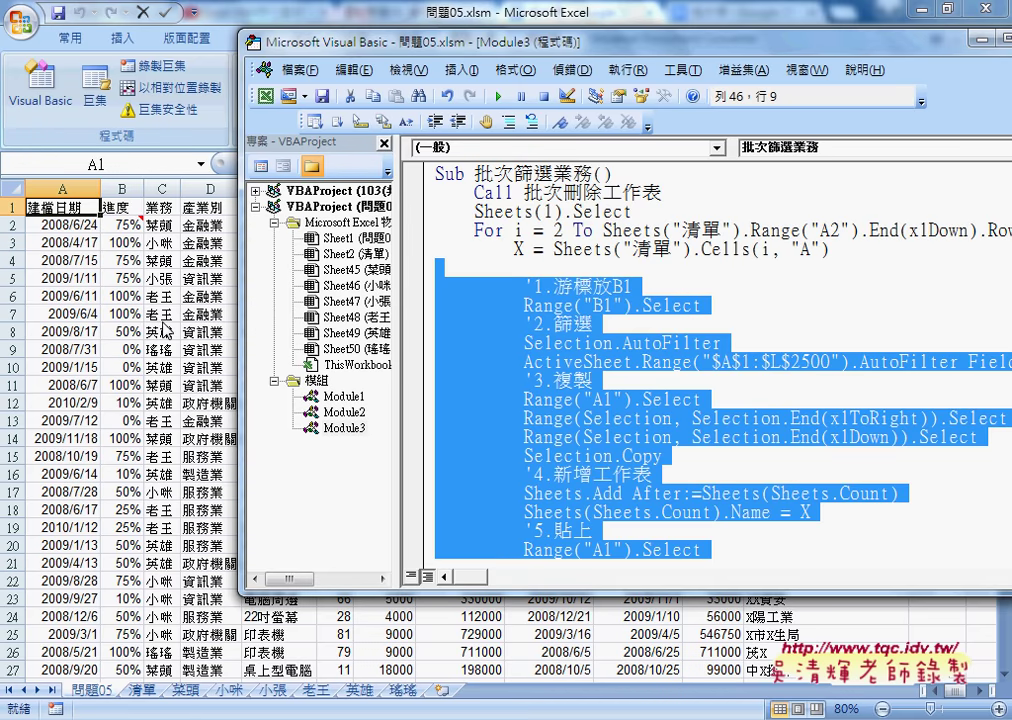
pyautogui.click(635, 173)
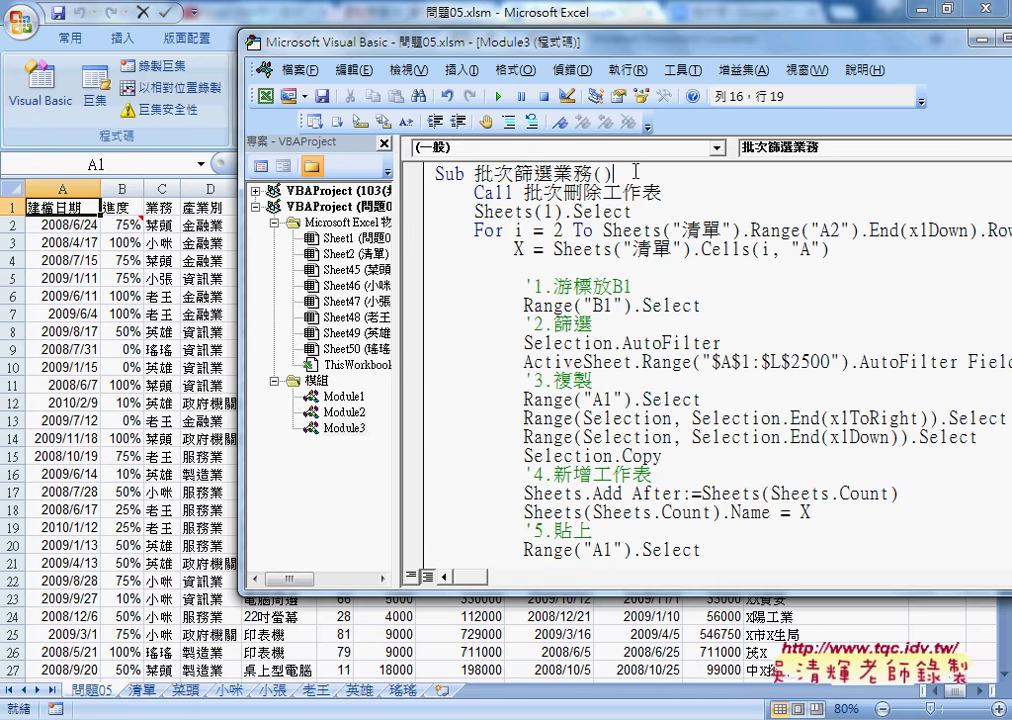
pyautogui.press('Return')
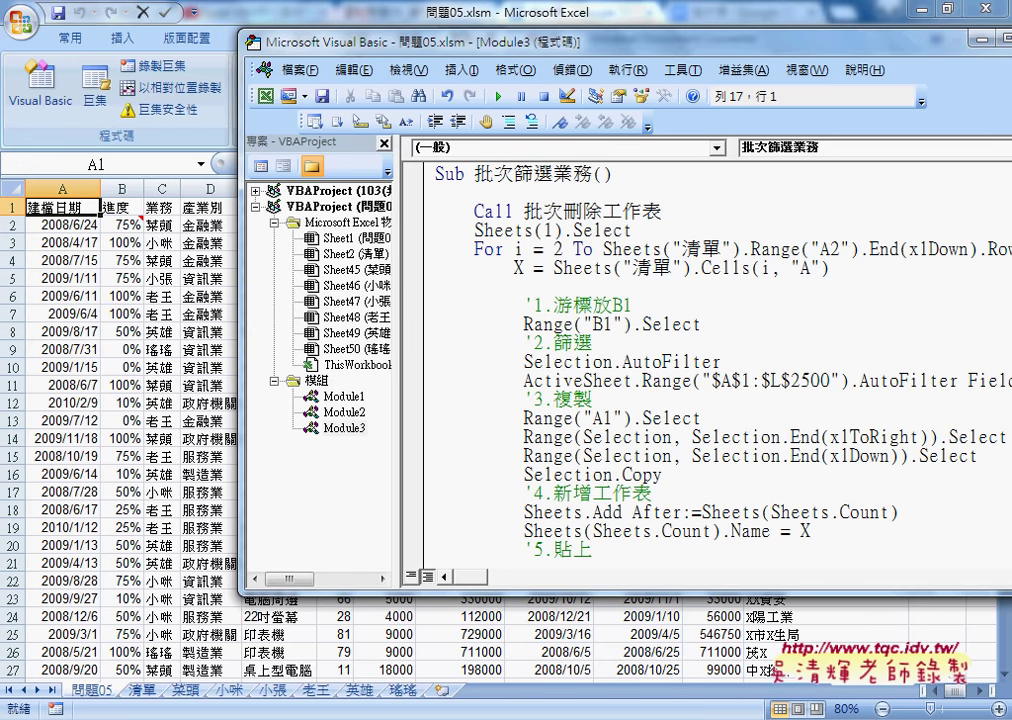
pyautogui.press('Tab')
pyautogui.write("'")
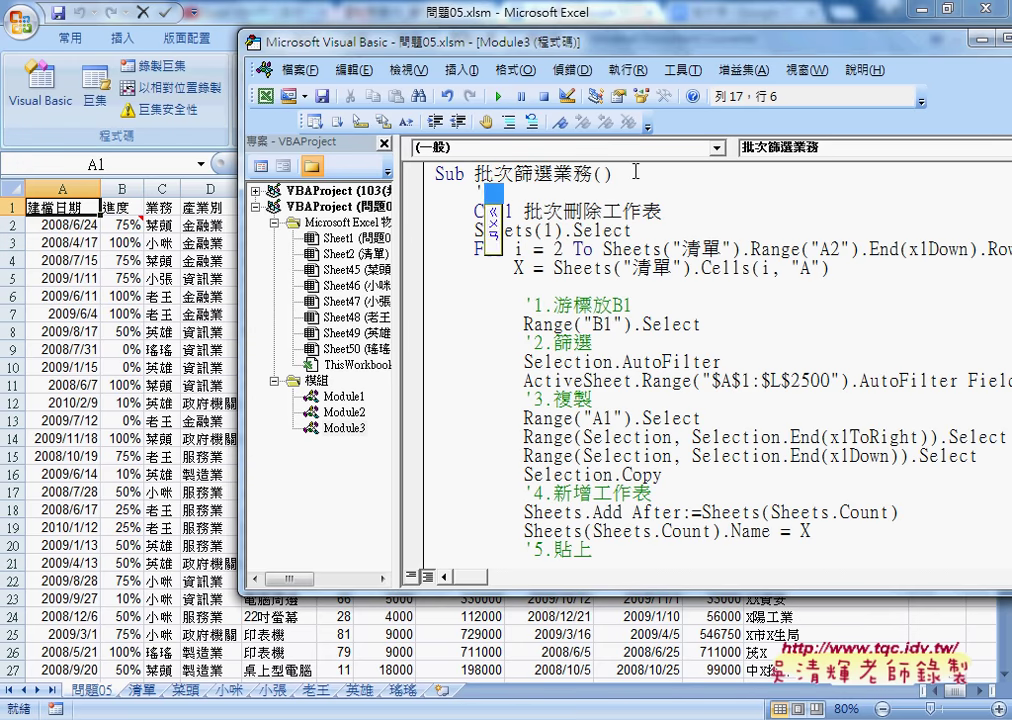
pyautogui.write('關閉')
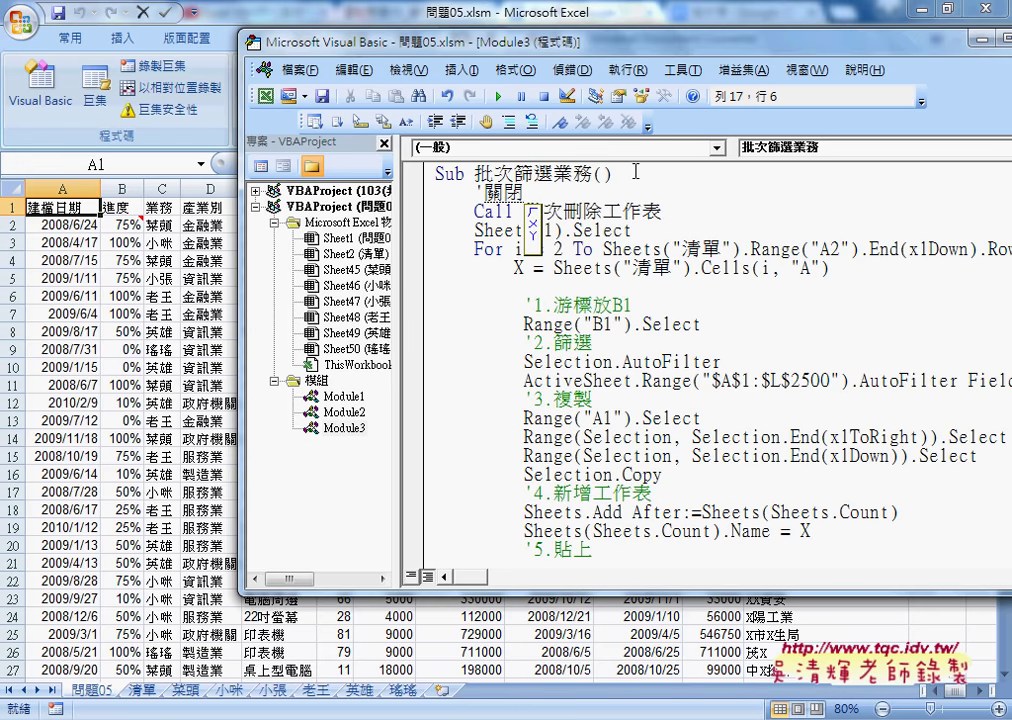
pyautogui.write('畫面更新')
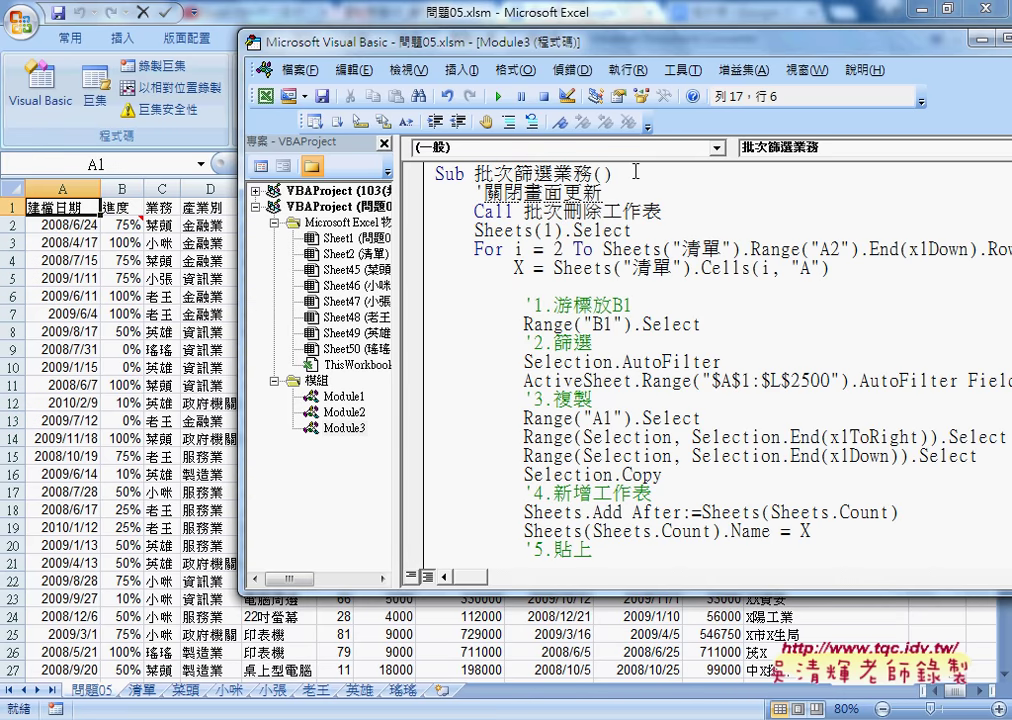
pyautogui.press('Return')
pyautogui.press('Return')
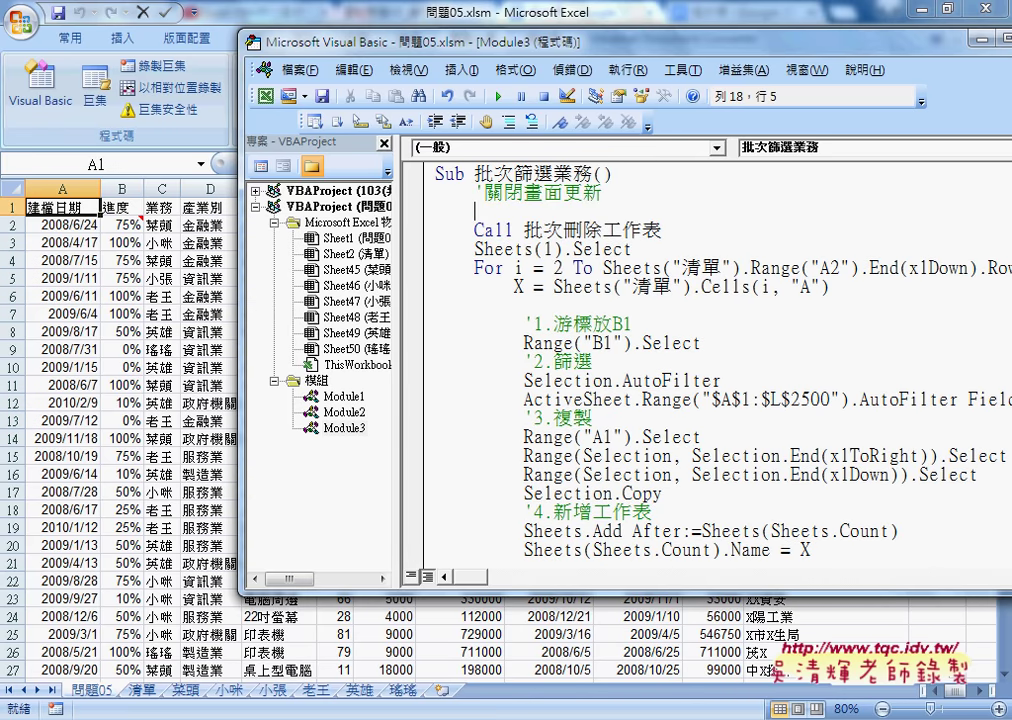
# Step: Add Application.ScreenUpdating = False below the comment using IntelliSense
pyautogui.write('App')
pyautogui.write('li')
pyautogui.write('cation')
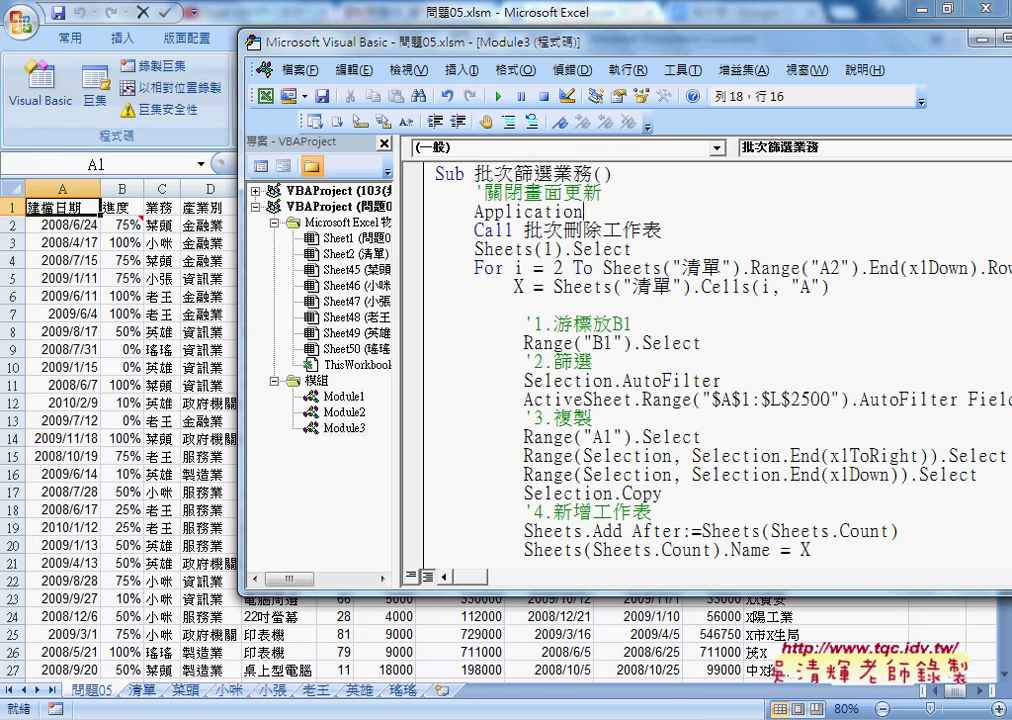
pyautogui.write('.')
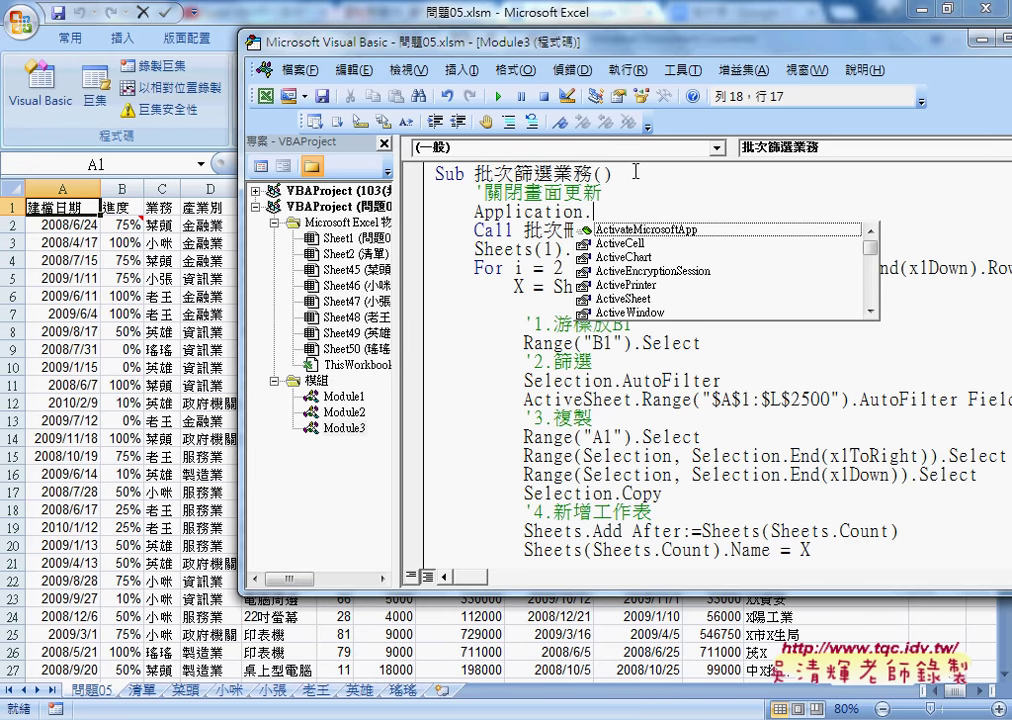
pyautogui.write('s')
pyautogui.press('Down')
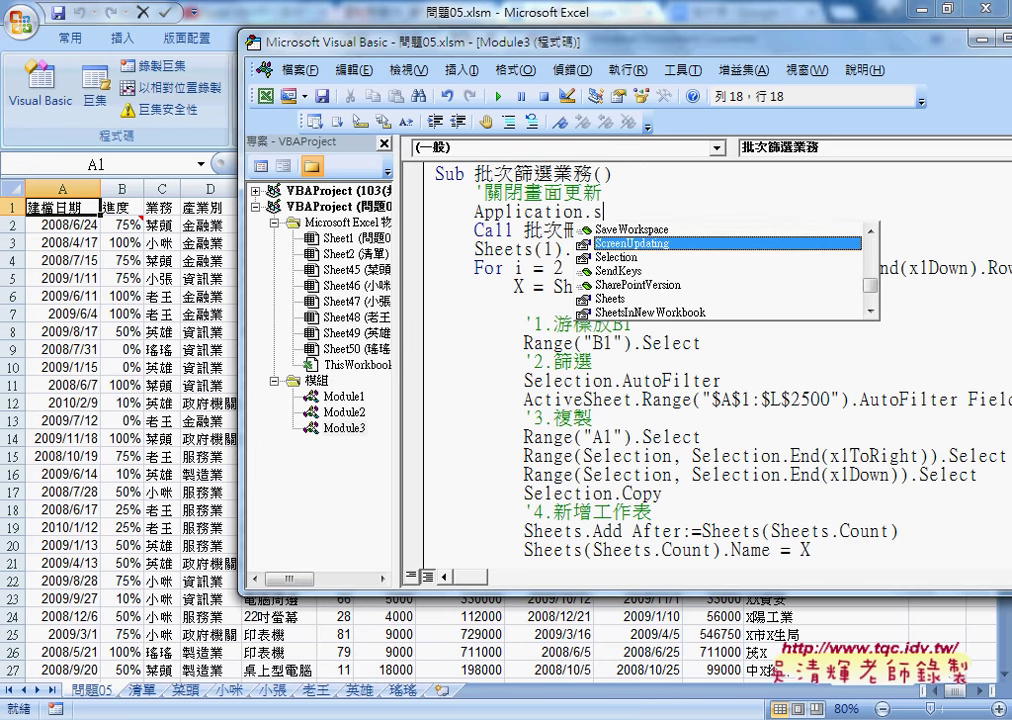
pyautogui.write('=')
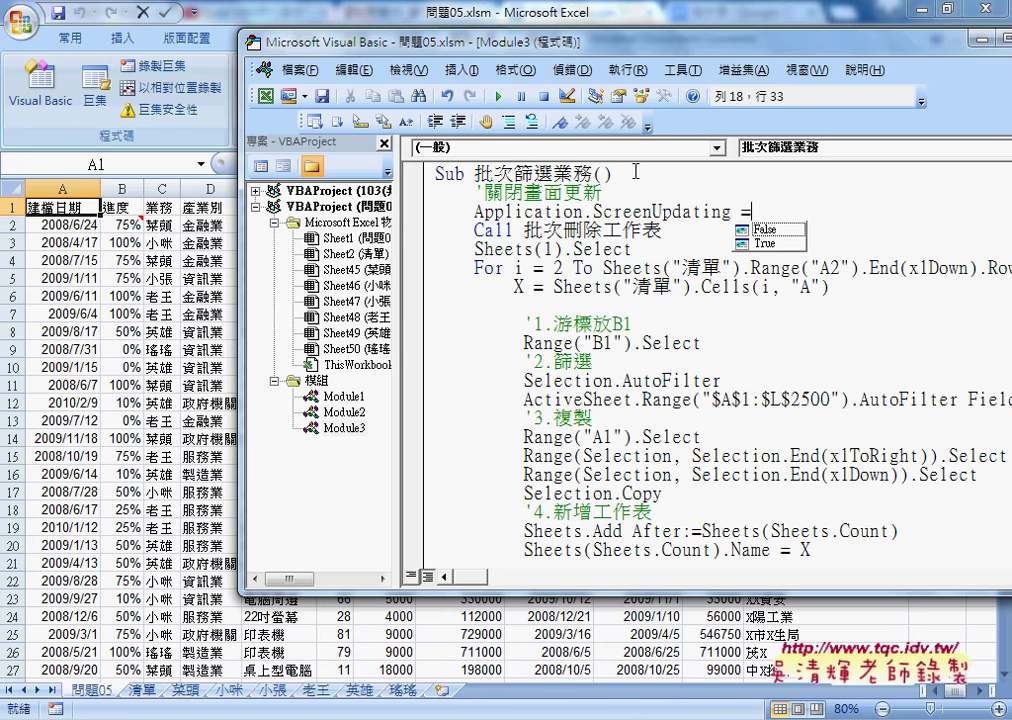
pyautogui.write('f')
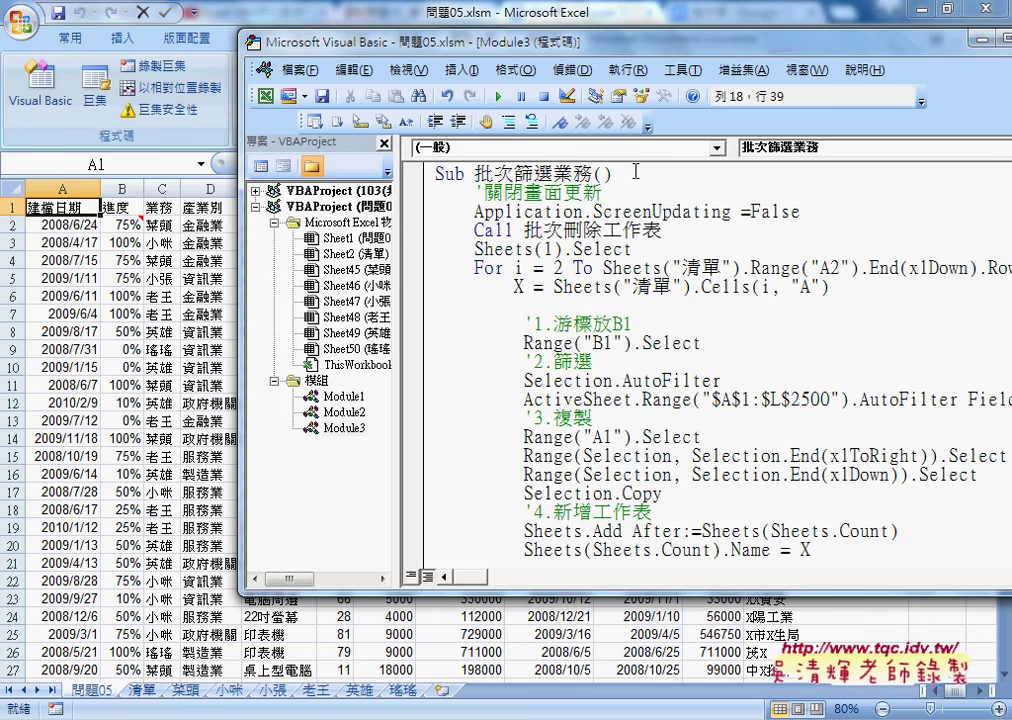
pyautogui.moveTo(474, 211); pyautogui.dragTo(732, 211)
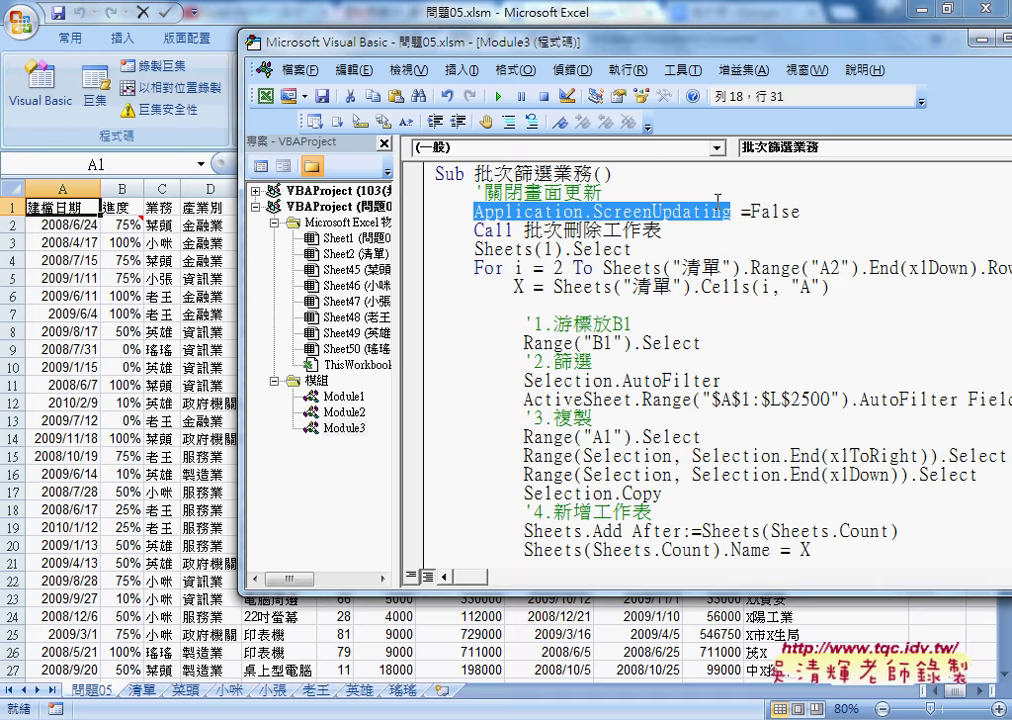
pyautogui.scroll(-4, 717, 203)
pyautogui.scroll(-2, 717, 203)
# Step: Add Application.ScreenUpdating = True on the line before End Sub
pyautogui.click(490, 531)
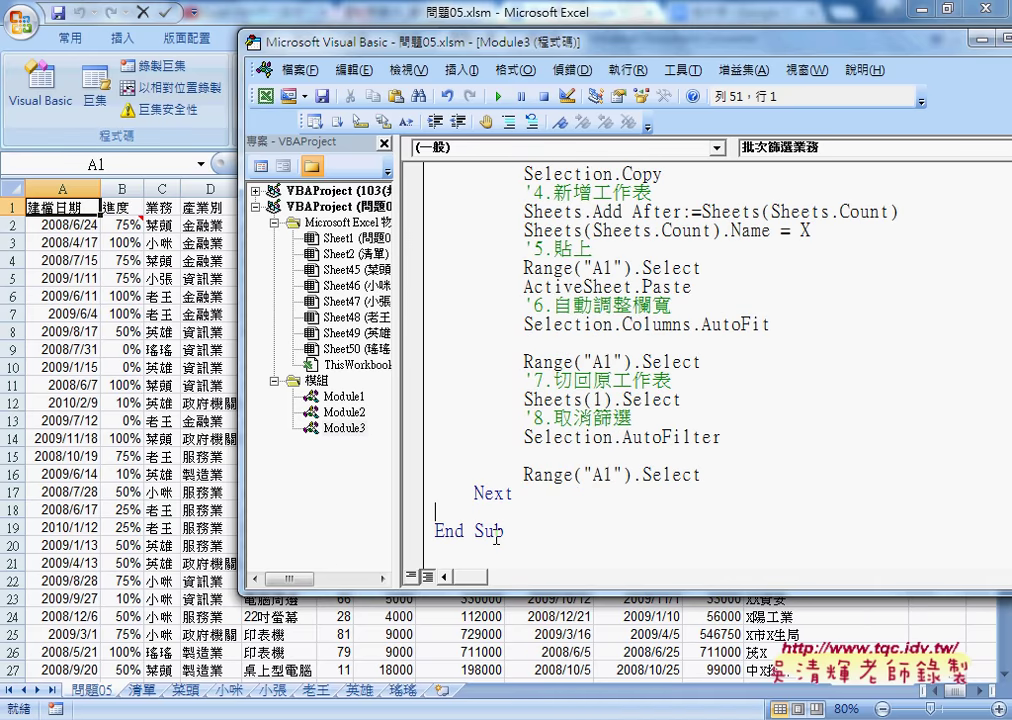
pyautogui.click(540, 516)
pyautogui.write('Application.ScreenUpdating')
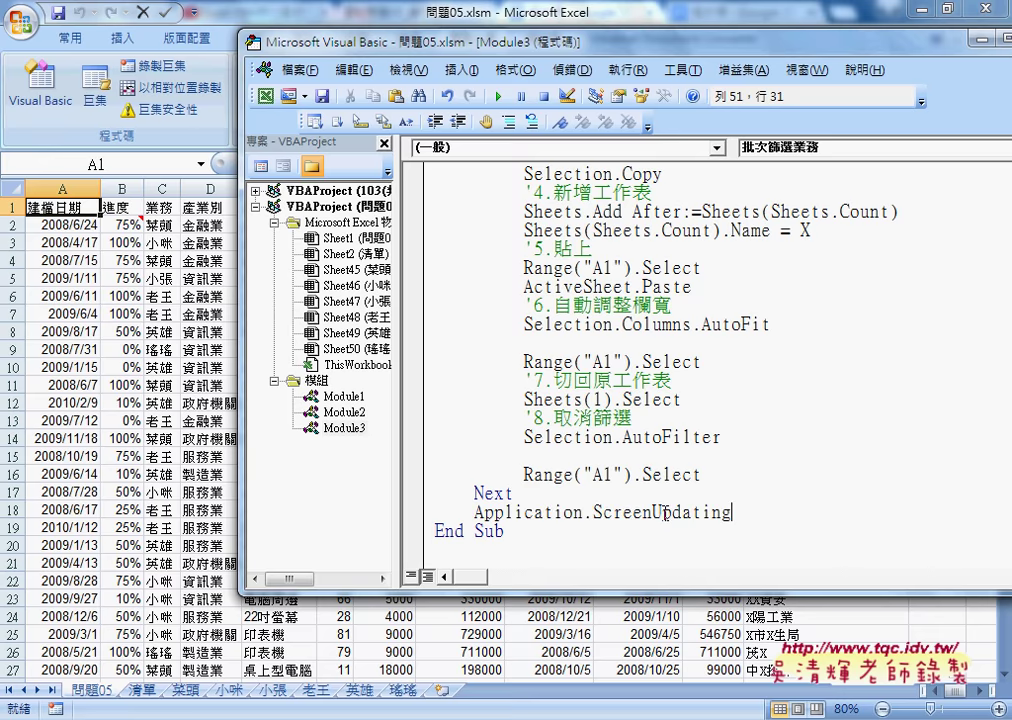
pyautogui.write('=')
pyautogui.doubleClick(752, 543)
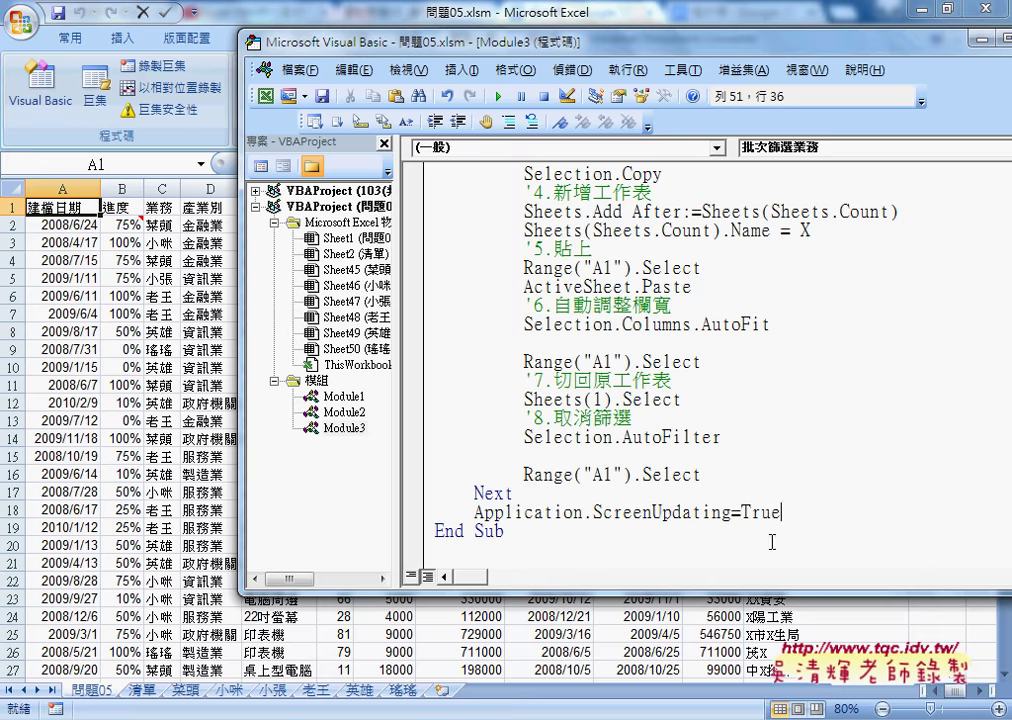
pyautogui.click(791, 486)
# Step: Check the False and True screen-updating lines, then run 批次篩選業務
pyautogui.scroll(3, 791, 486)
pyautogui.scroll(3, 845, 478)
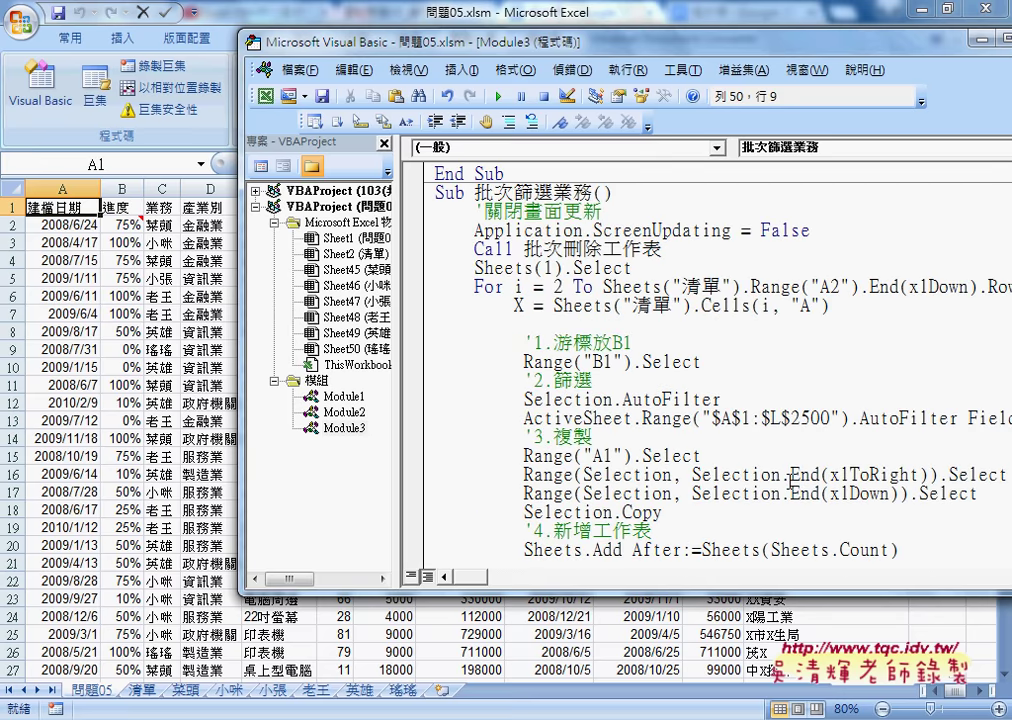
pyautogui.click(652, 230)
pyautogui.scroll(-6, 661, 258)
pyautogui.click(634, 494)
pyautogui.scroll(3, 634, 494)
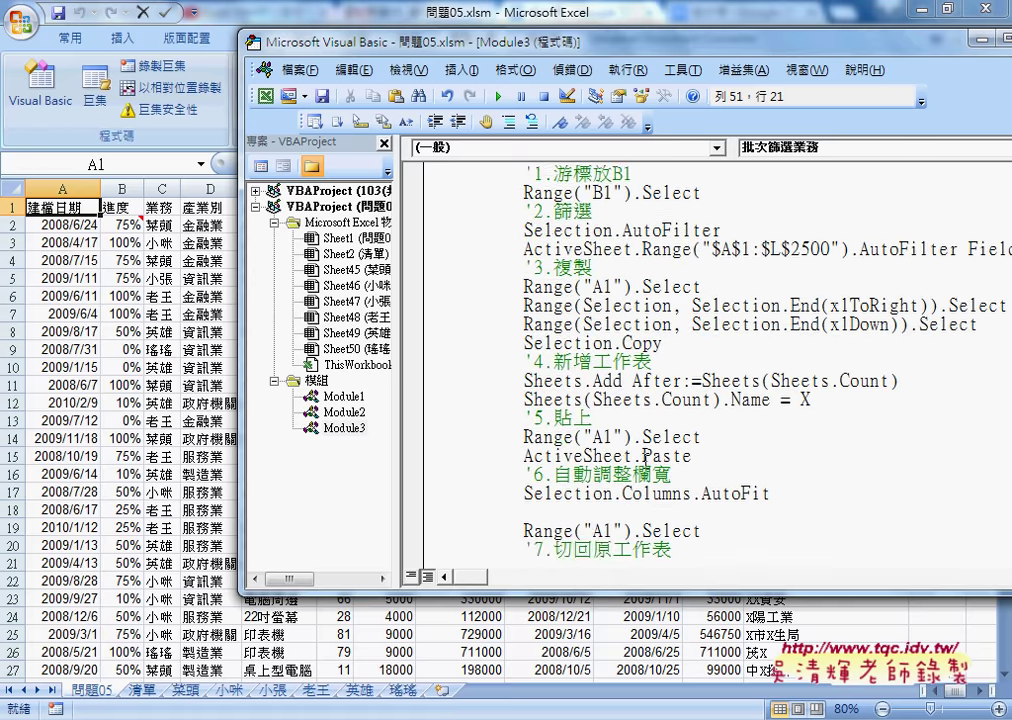
pyautogui.scroll(1, 640, 470)
pyautogui.click(498, 96)
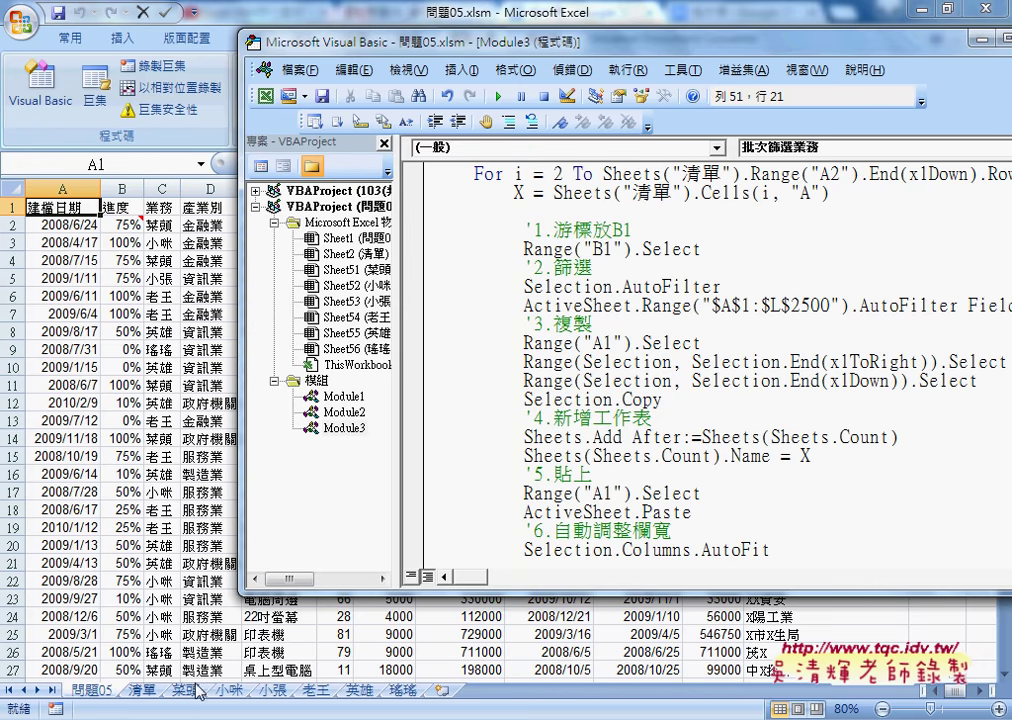
# Step: Insert a blank line after Application.ScreenUpdating = False
pyautogui.scroll(2, 481, 297)
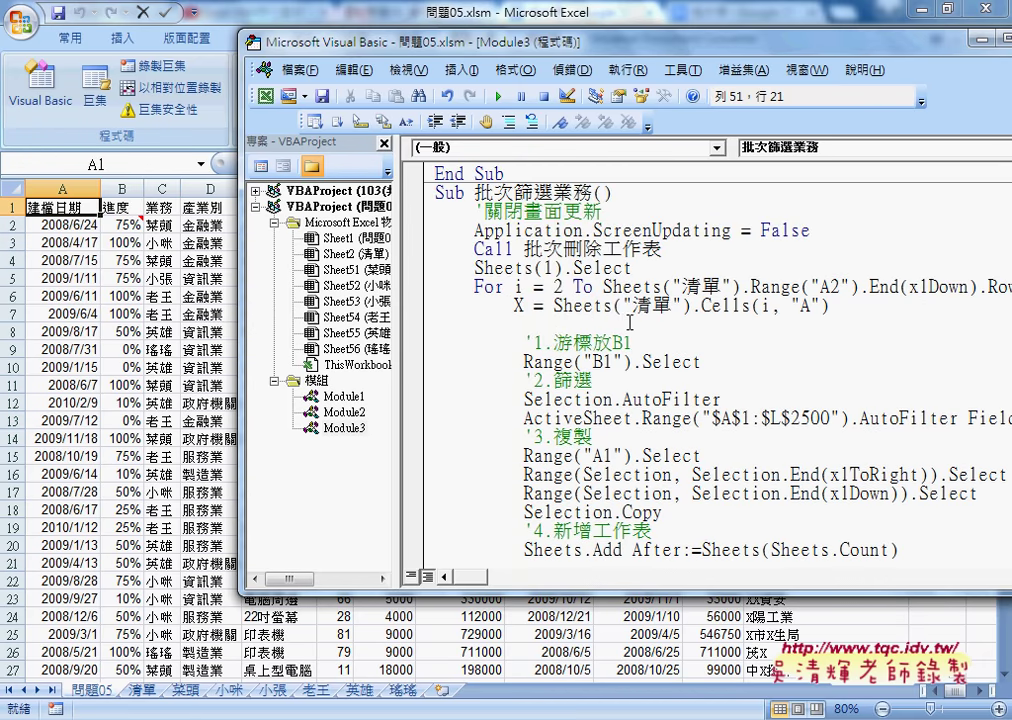
pyautogui.click(462, 227)
pyautogui.moveTo(474, 230); pyautogui.dragTo(743, 230)
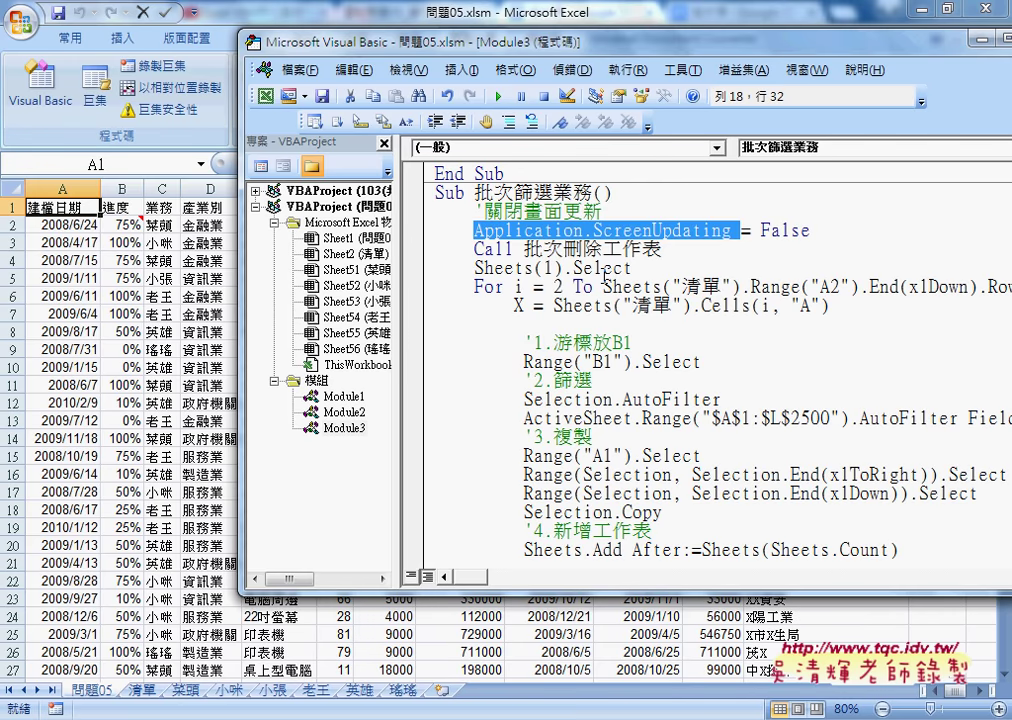
pyautogui.click(826, 231)
pyautogui.press('Return')
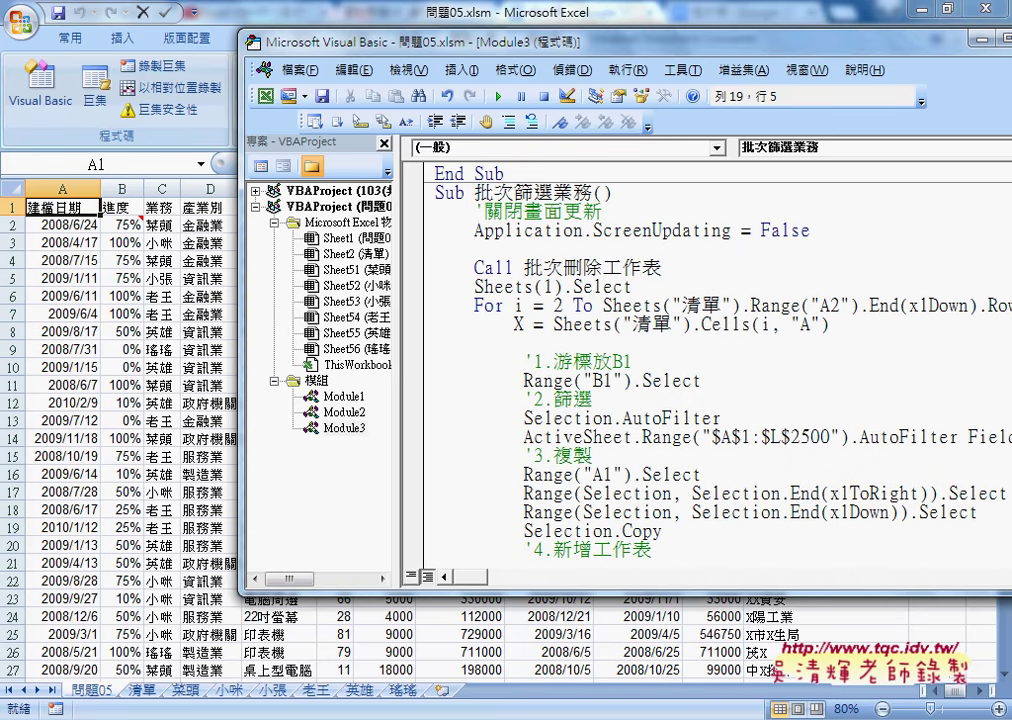
# Step: Highlight the ScreenUpdating = False line, the 批次刪除工作表 call and Sheets(1).Select
pyautogui.click(672, 231)
pyautogui.moveTo(810, 231); pyautogui.dragTo(474, 231)
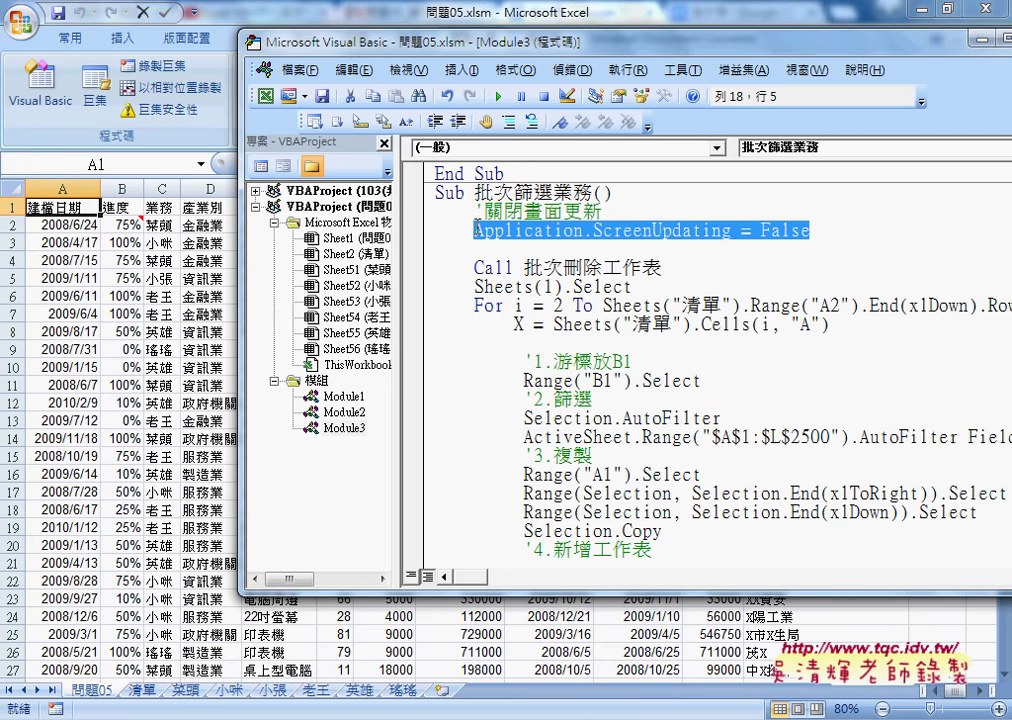
pyautogui.moveTo(660, 269); pyautogui.dragTo(522, 268)
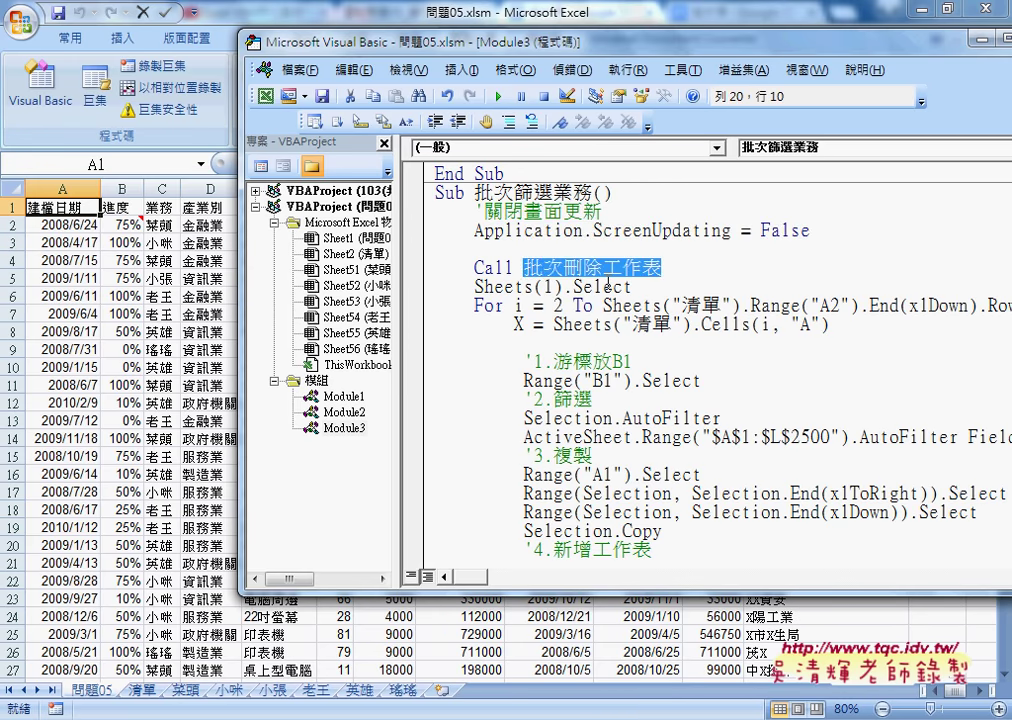
pyautogui.moveTo(632, 287); pyautogui.dragTo(474, 287)
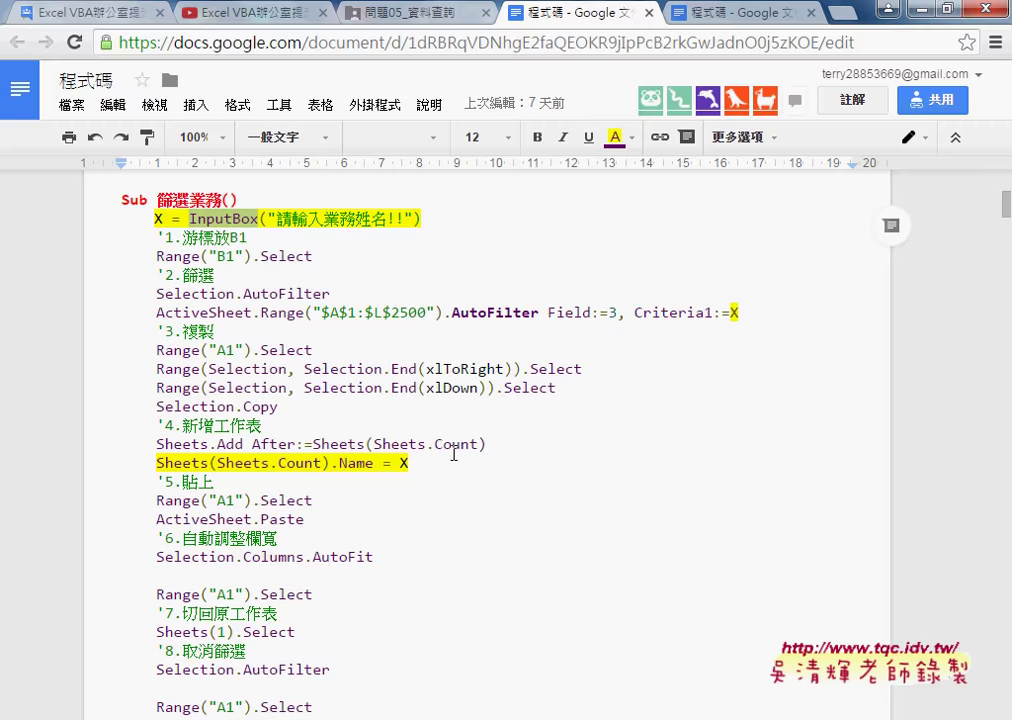
# Step: Switch to the other 程式碼 document and mark its ScreenUpdating = False line
pyautogui.scroll(2, 453, 453)
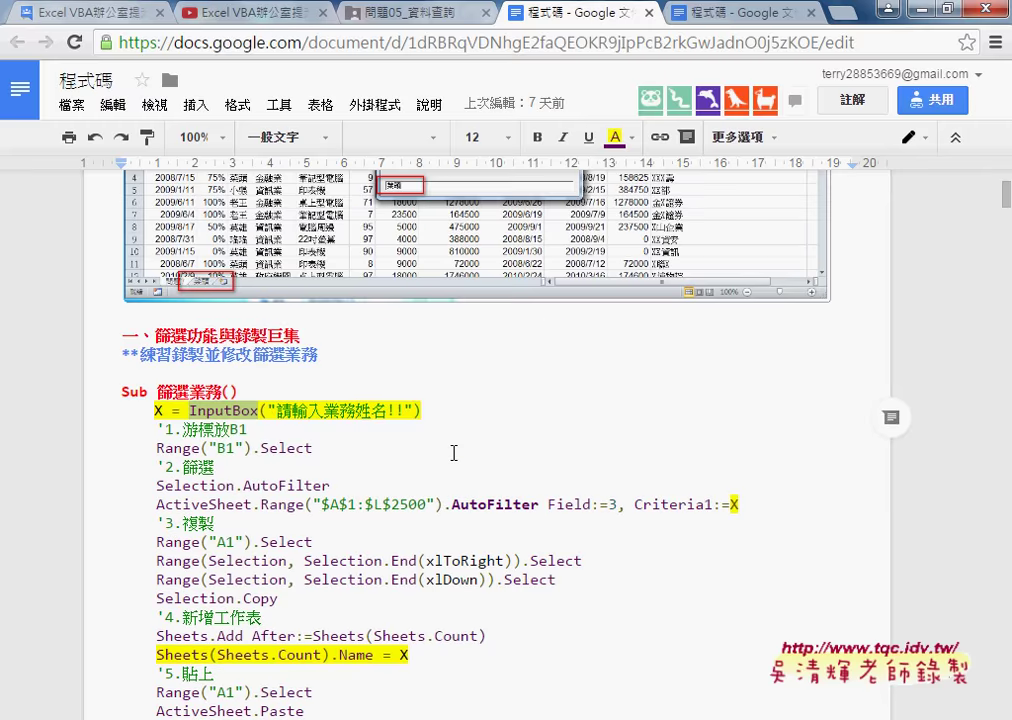
pyautogui.scroll(-4, 453, 453)
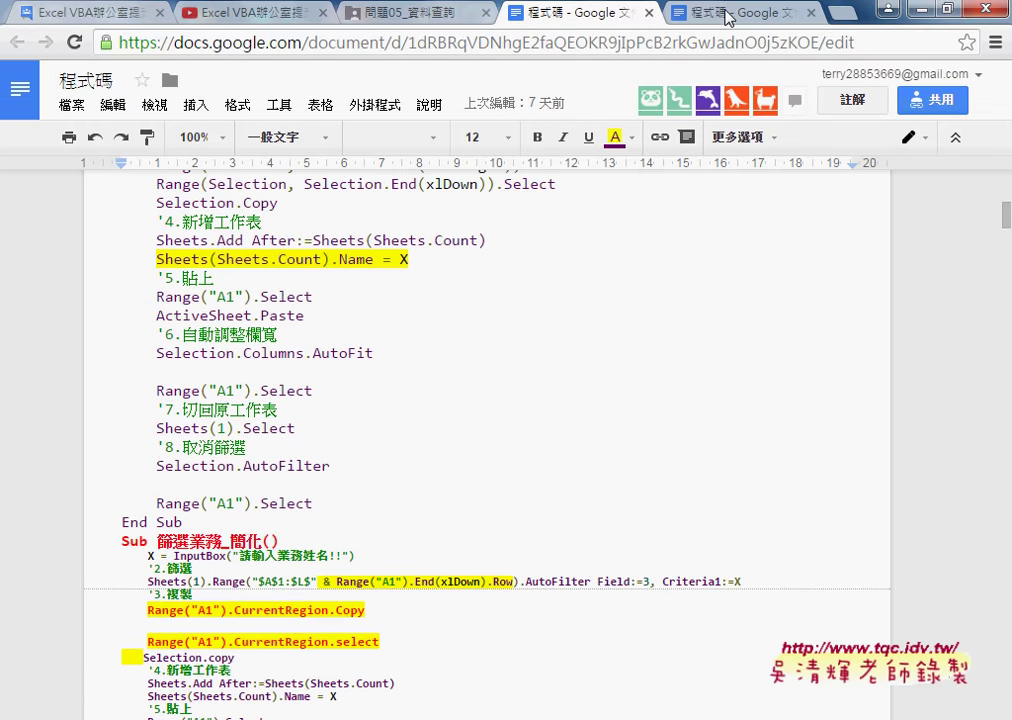
pyautogui.click(727, 14)
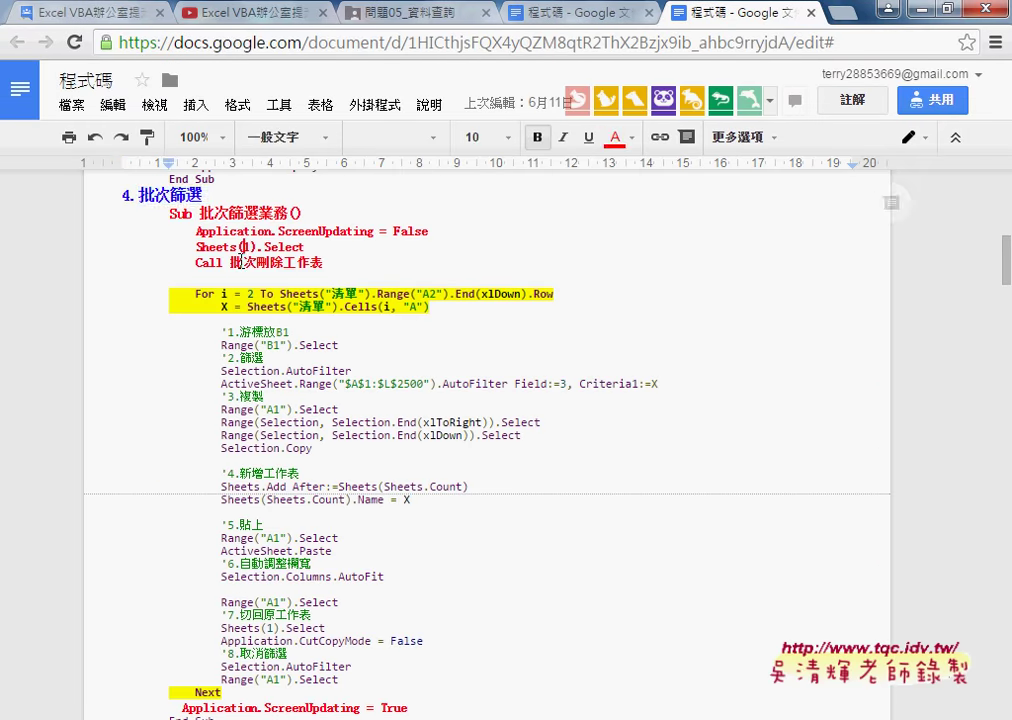
pyautogui.moveTo(192, 231); pyautogui.dragTo(427, 233)
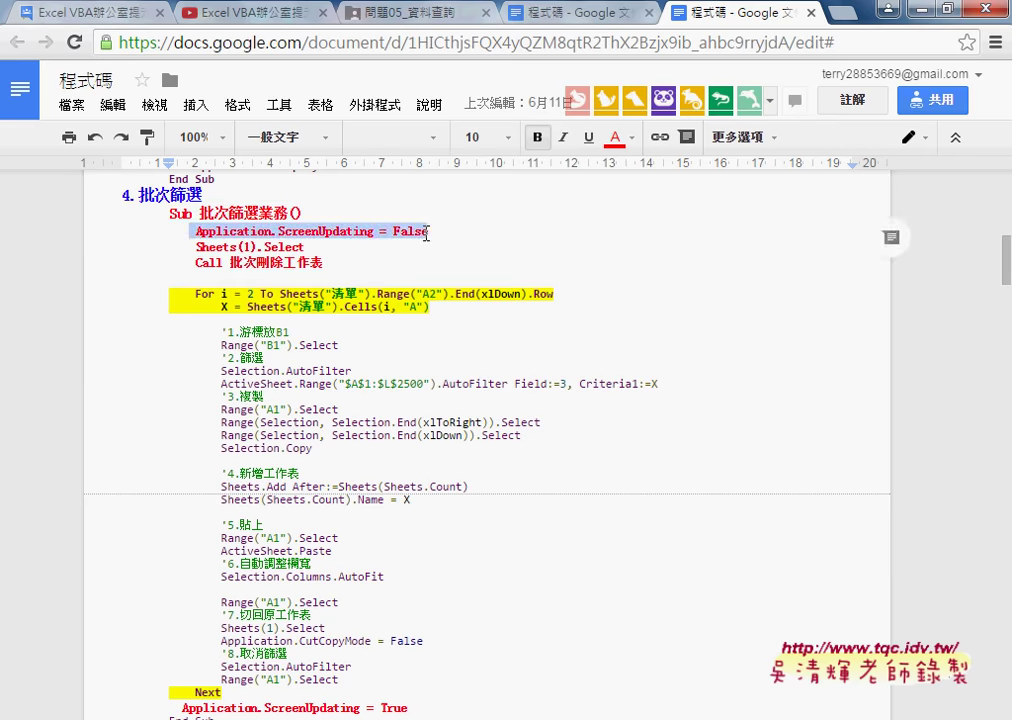
pyautogui.click(198, 246)
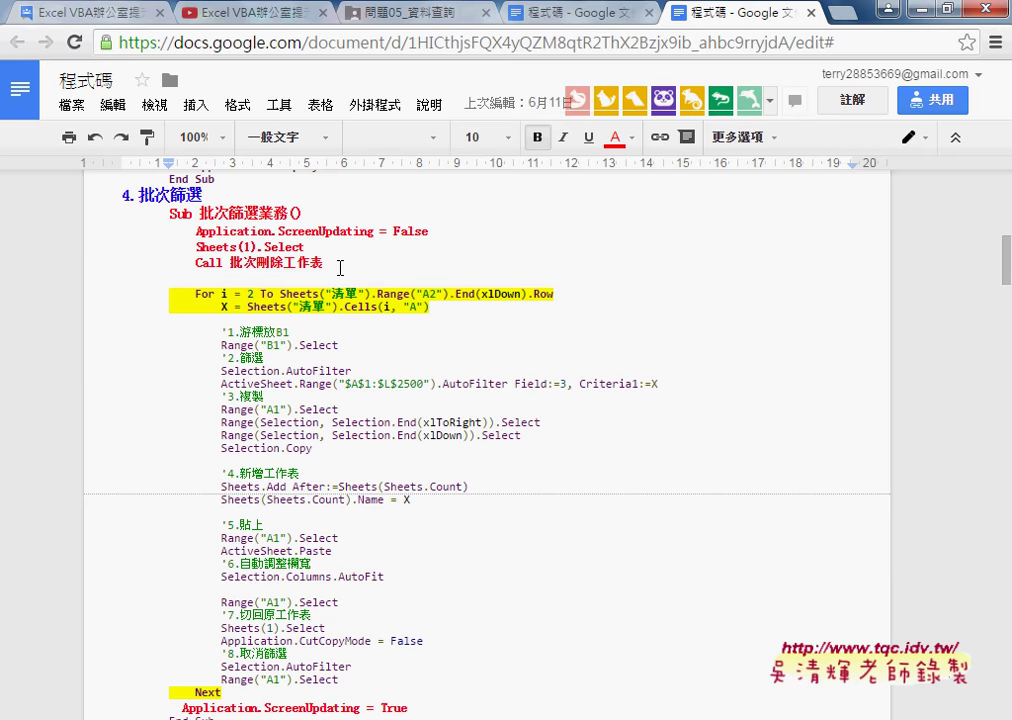
# Step: Select the loop body of the reference 批次篩選業務 code
pyautogui.click(319, 231)
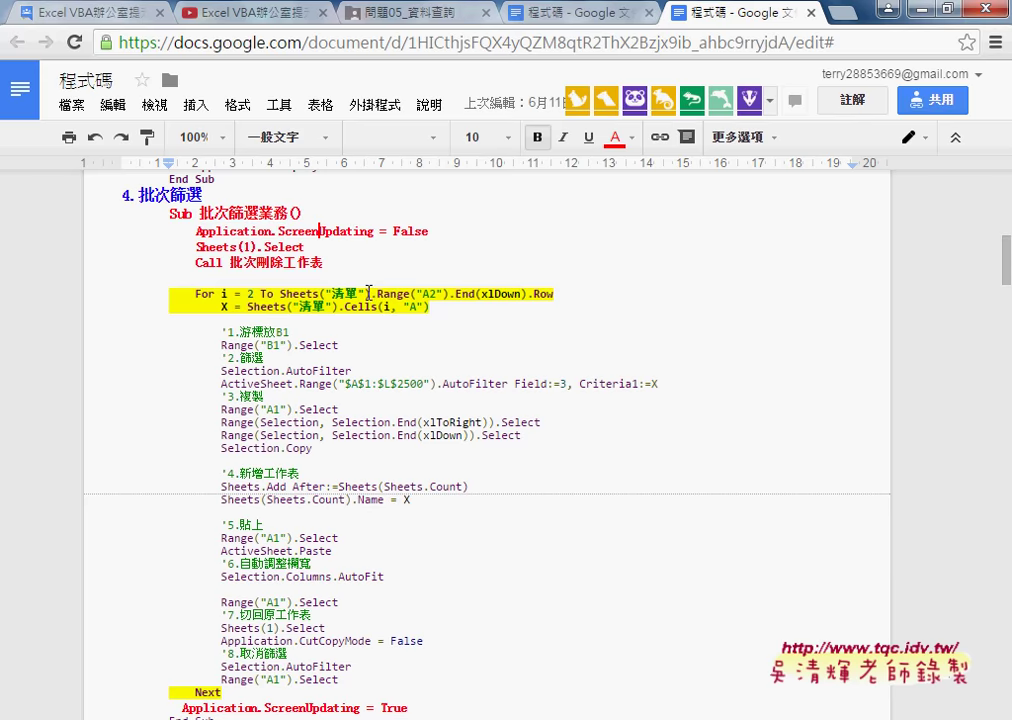
pyautogui.click(560, 320)
pyautogui.scroll(-1, 472, 454)
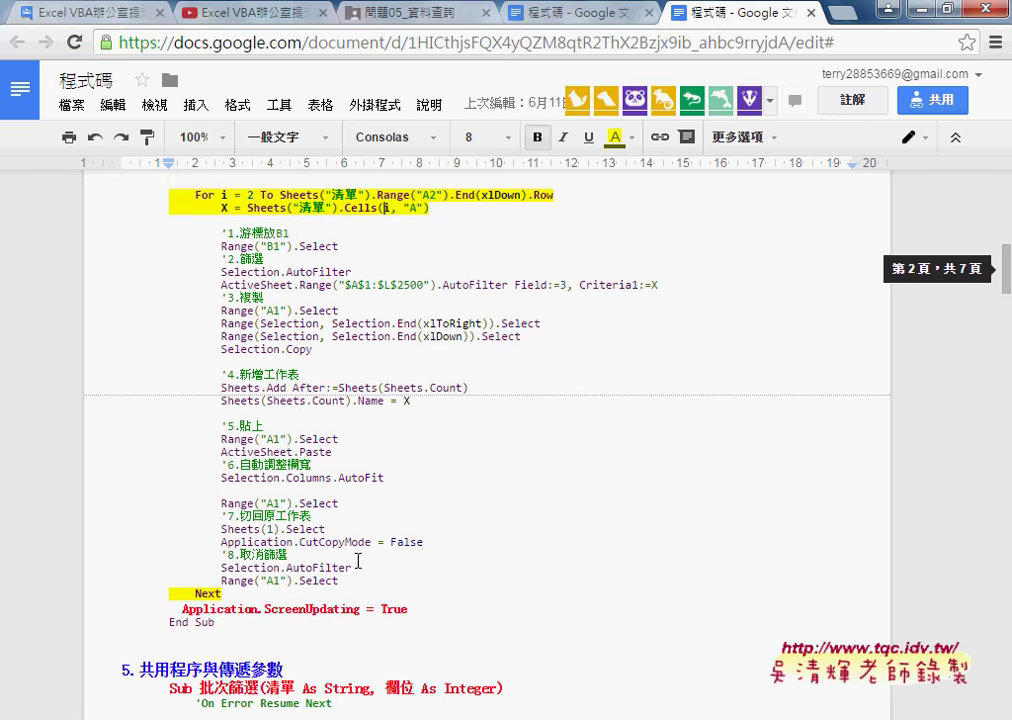
pyautogui.moveTo(340, 580)
pyautogui.mouseDown()
pyautogui.moveTo(196, 285)
pyautogui.moveTo(237, 238)
pyautogui.mouseUp()
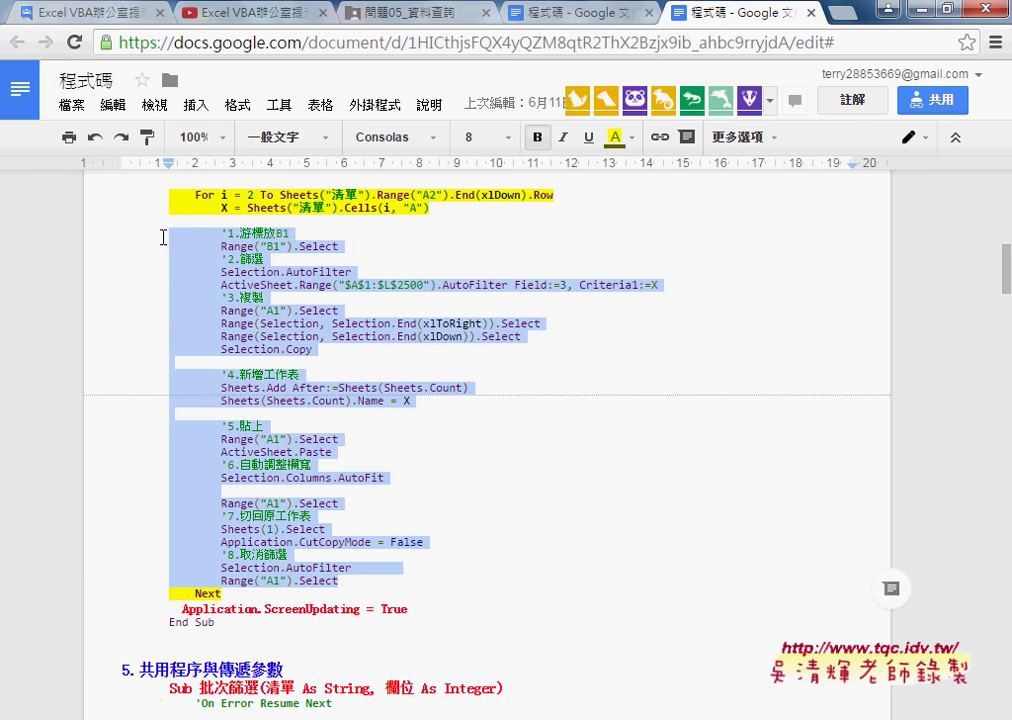